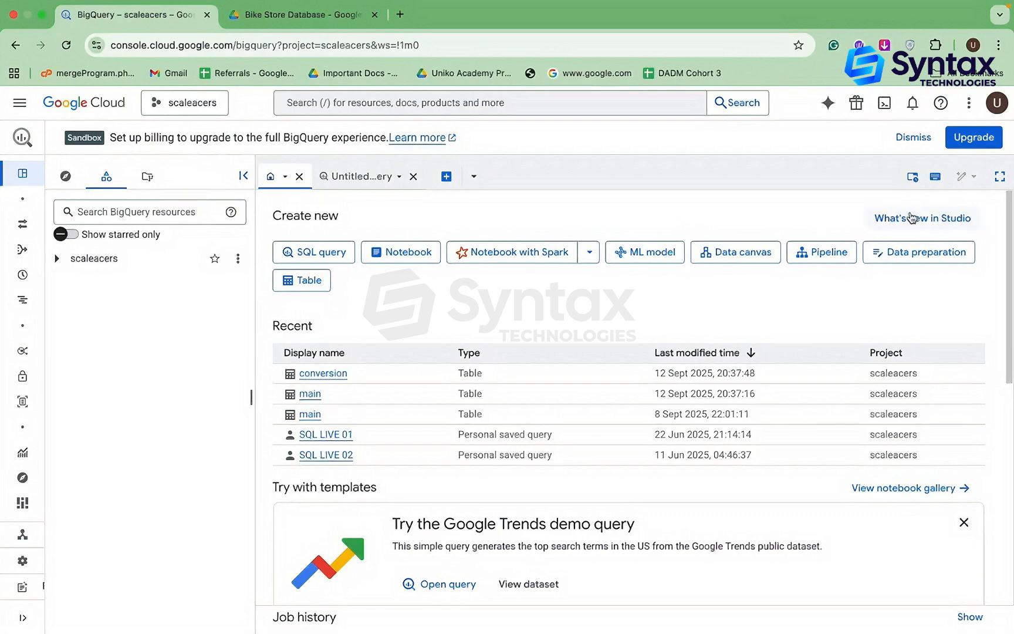
left_click(913, 138)
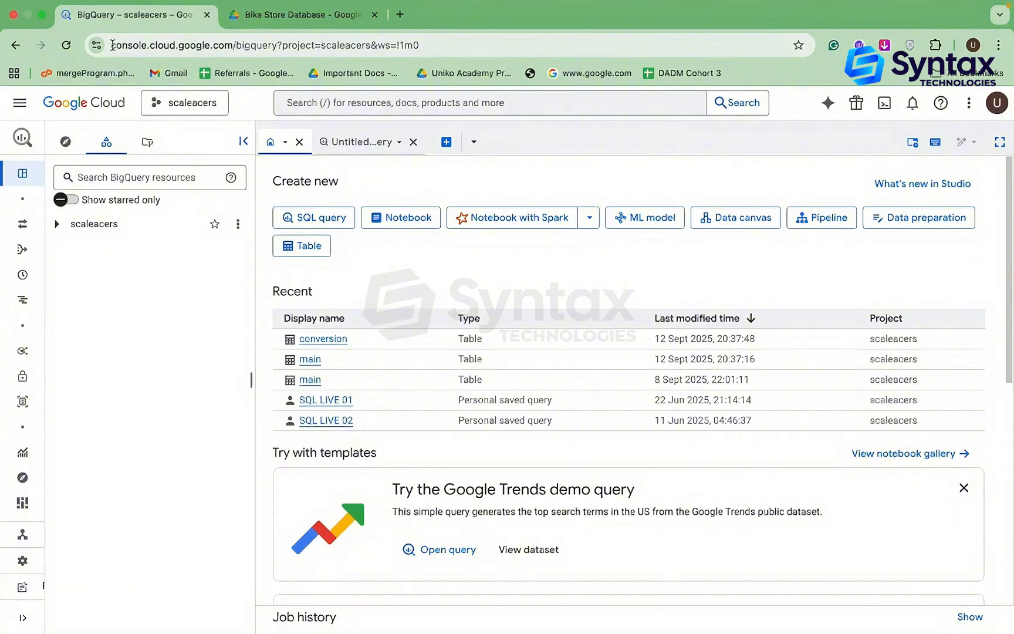
left_click(279, 46)
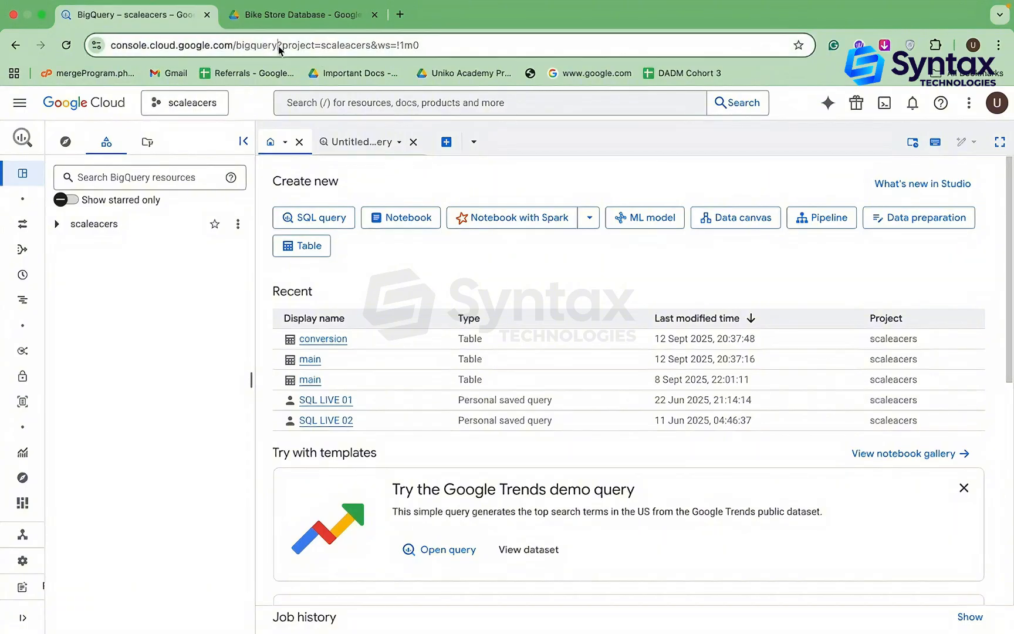
left_click_drag(279, 47, 432, 51)
key("BackSpace")
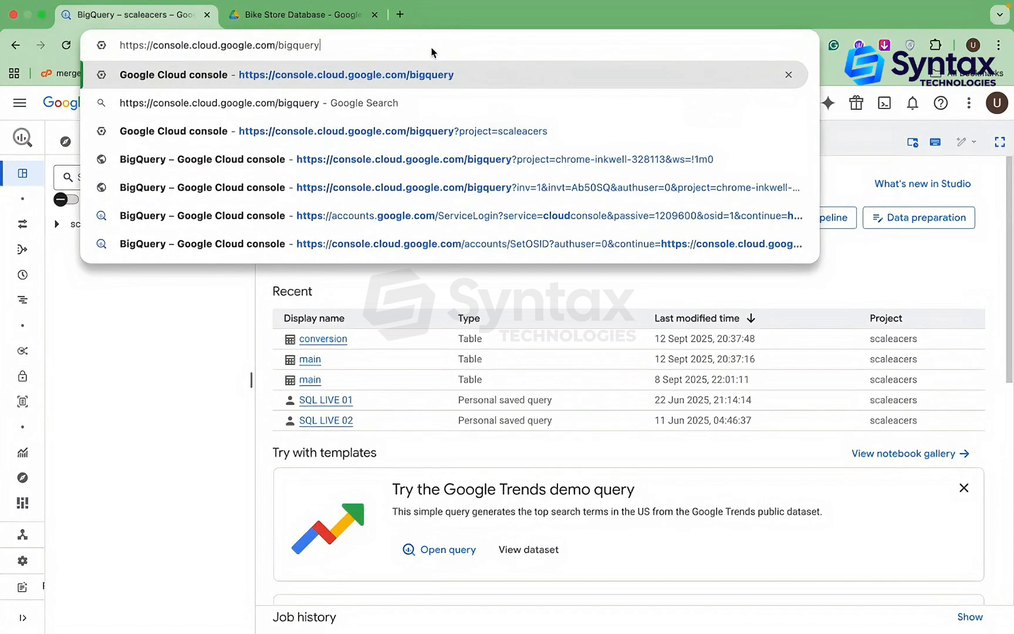
key("super+a")
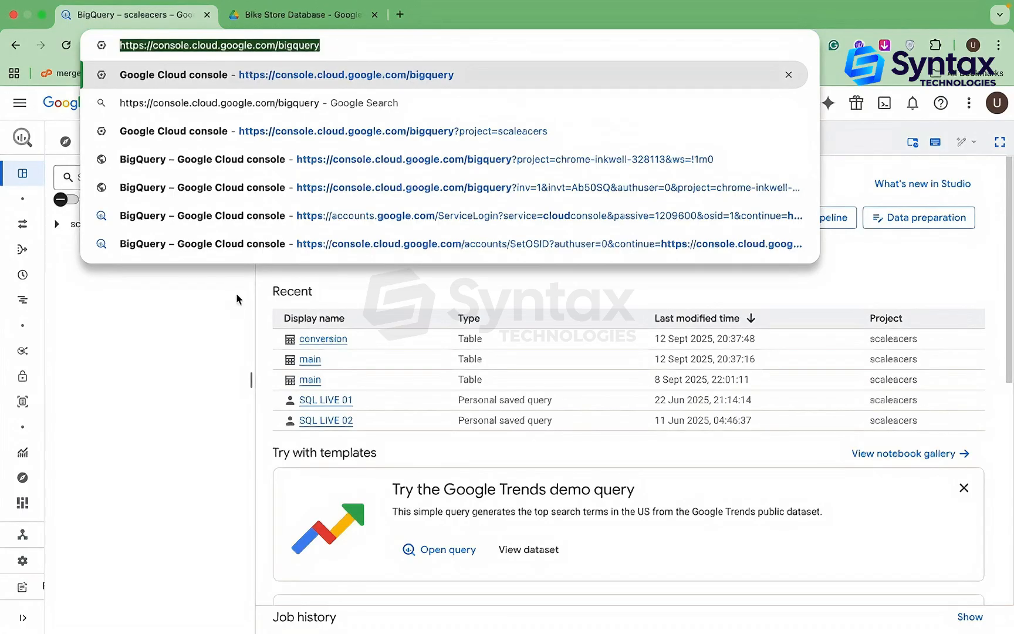
left_click(205, 350)
Open the Google Cloud welcome page of the scaleacers project and look over its quick access options
left_click(98, 108)
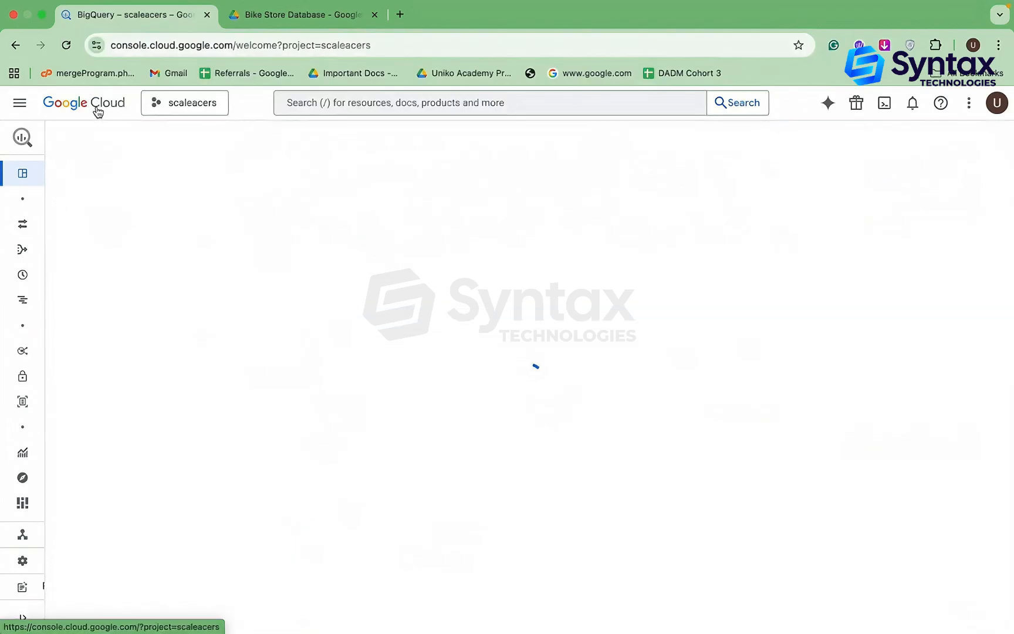
scroll(478, 249, "down", 3)
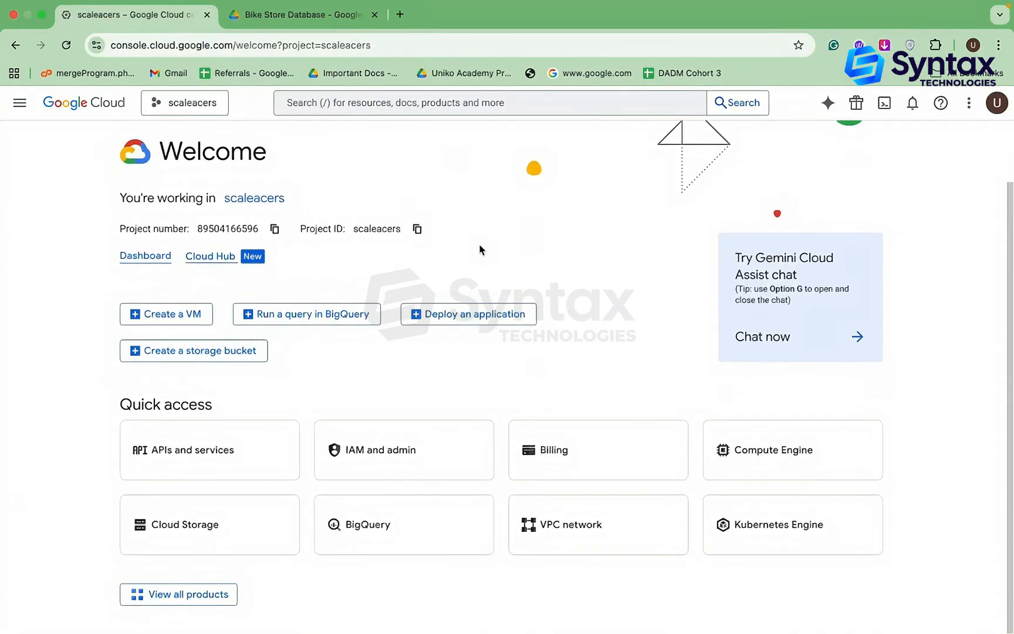
scroll(480, 249, "up", 3)
scroll(479, 249, "down", 3)
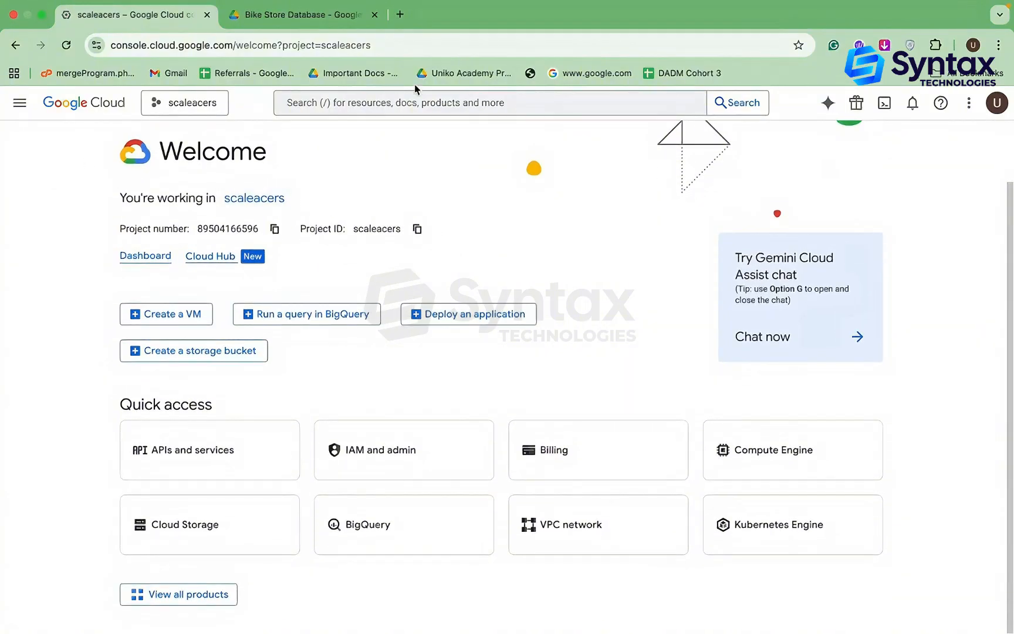
Change the path of the page address to console.cloud.google.com/bigquery and load the BigQuery page
left_click(449, 48)
left_click(448, 49)
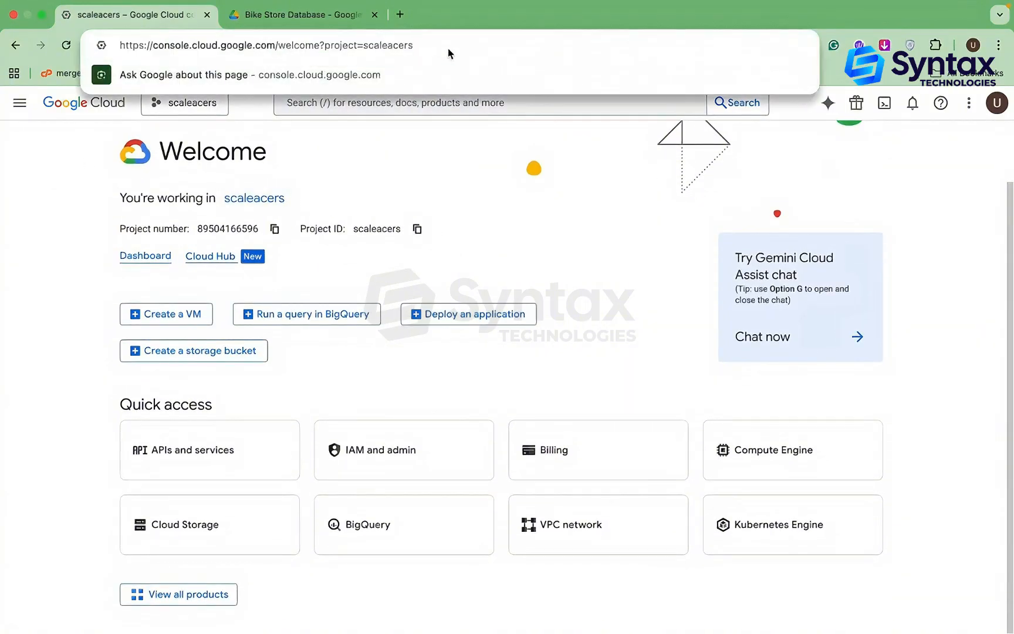
left_click_drag(448, 48, 281, 56)
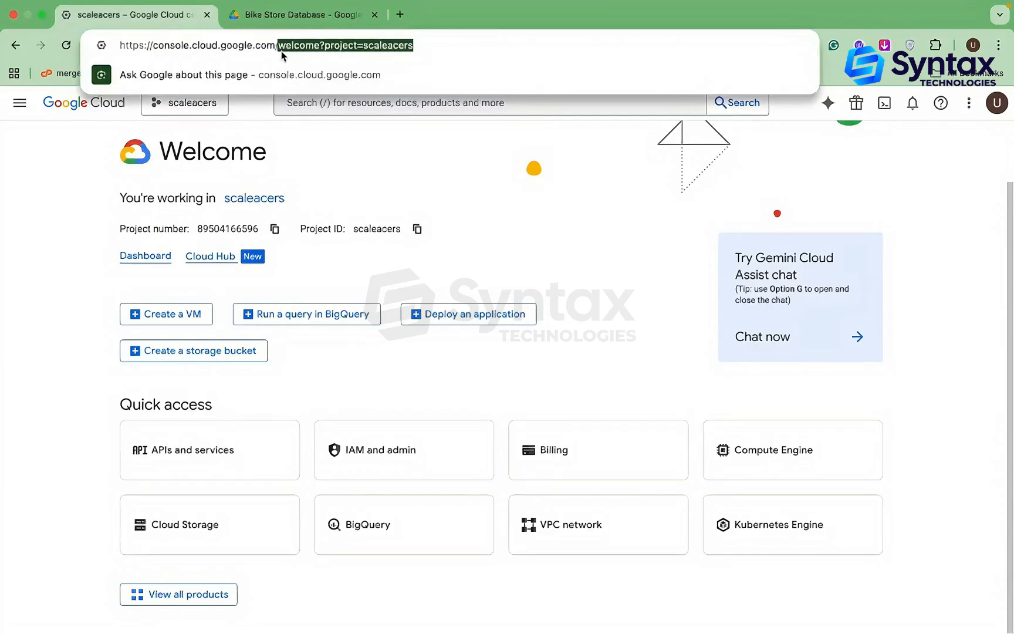
key("BackSpace")
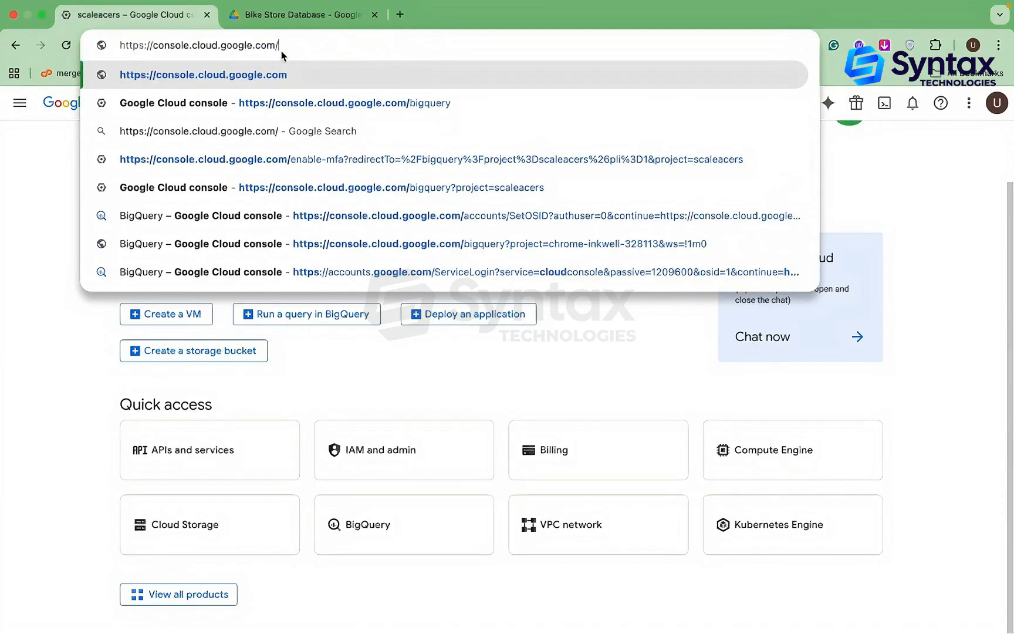
key("Escape")
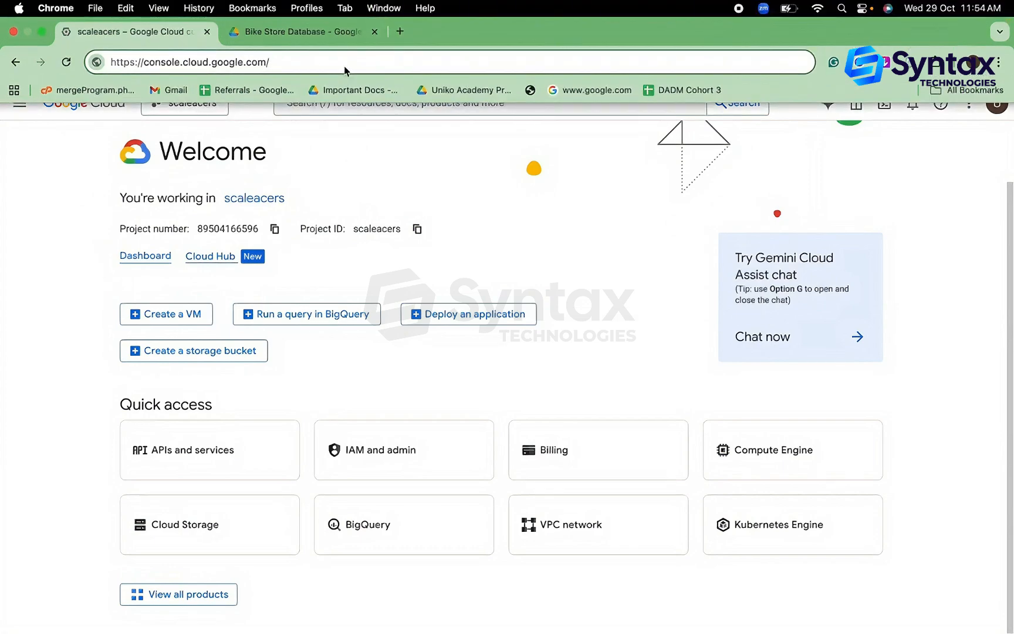
type("big")
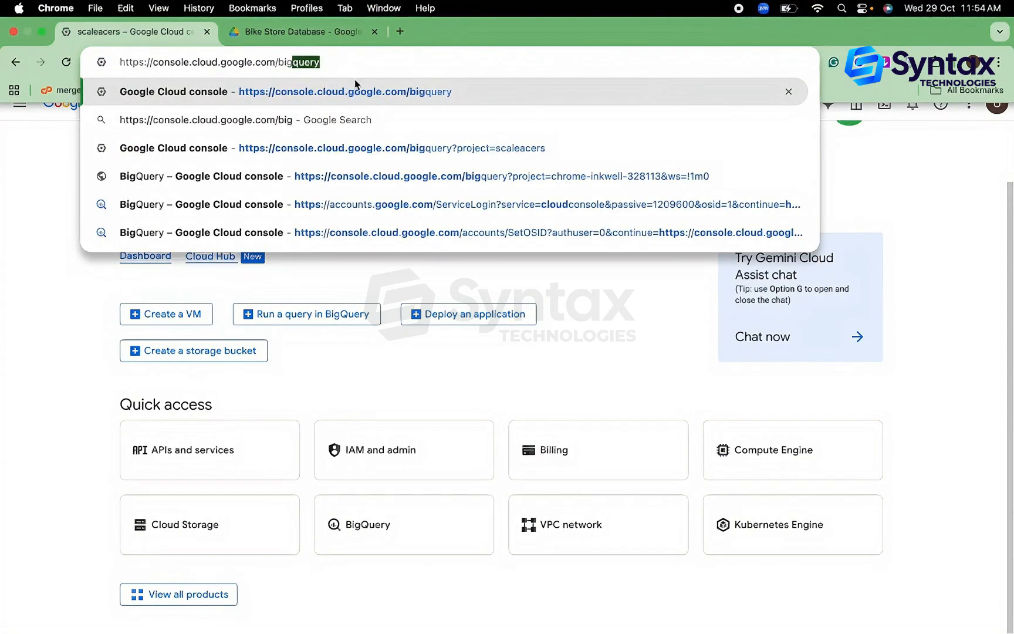
key("Return")
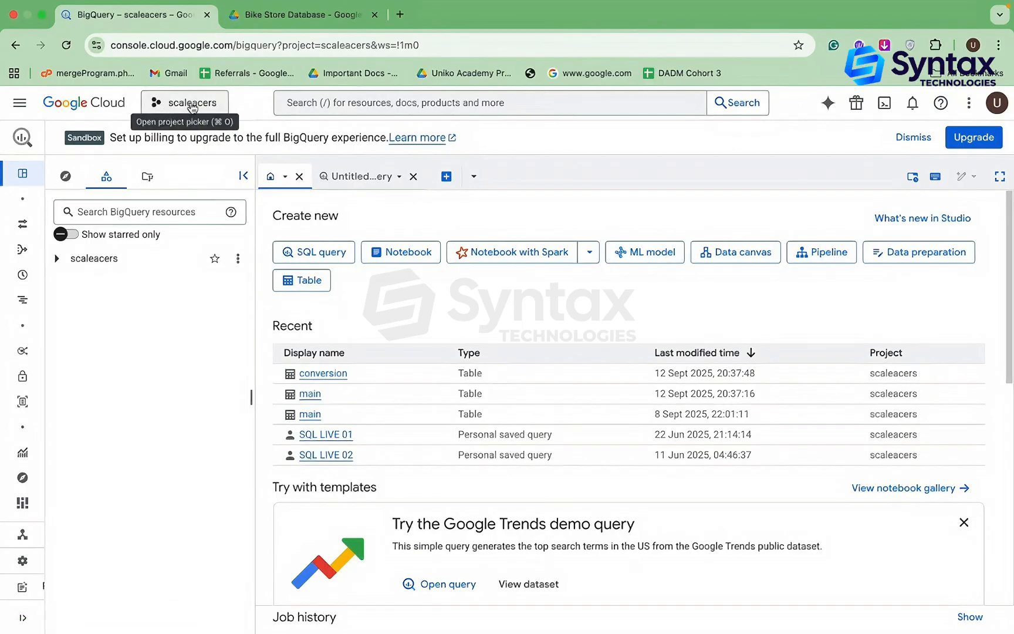
Start a new Google Cloud project and name it Syntax Bike Store
left_click(170, 107)
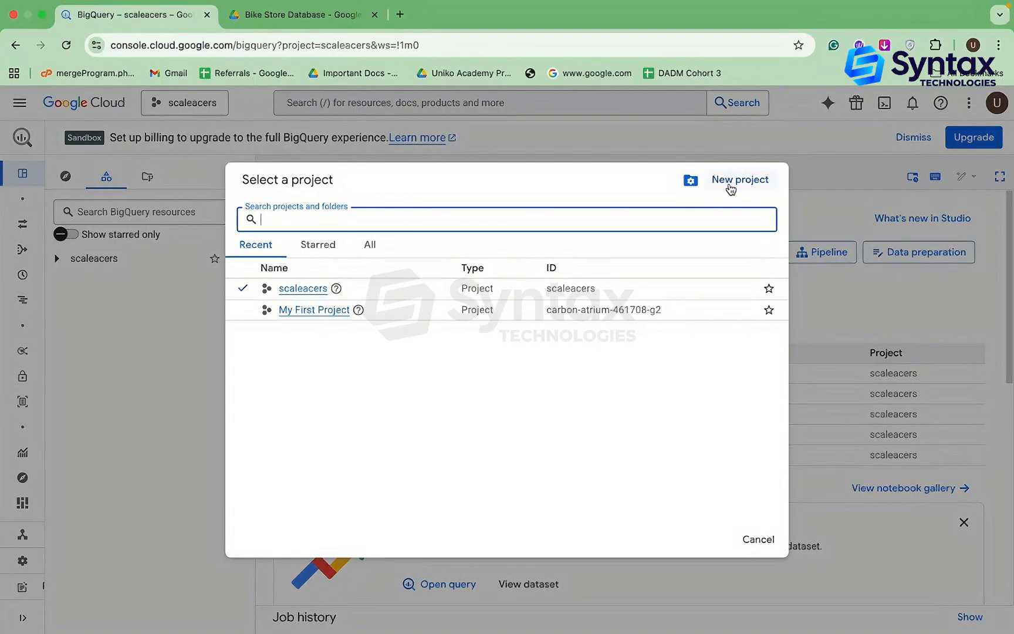
left_click(761, 188)
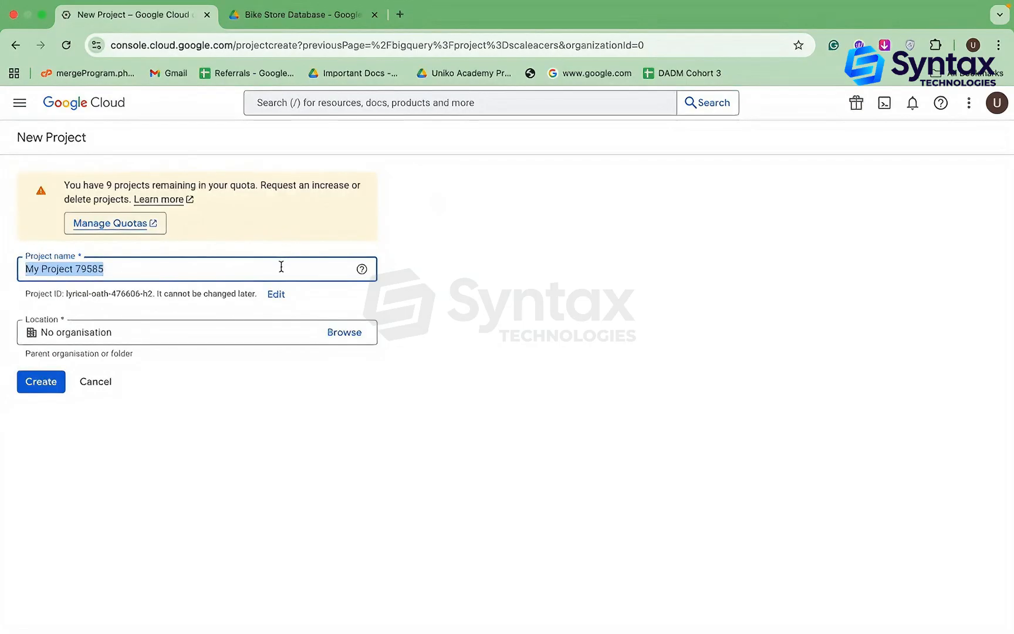
type("Syntax Bike ")
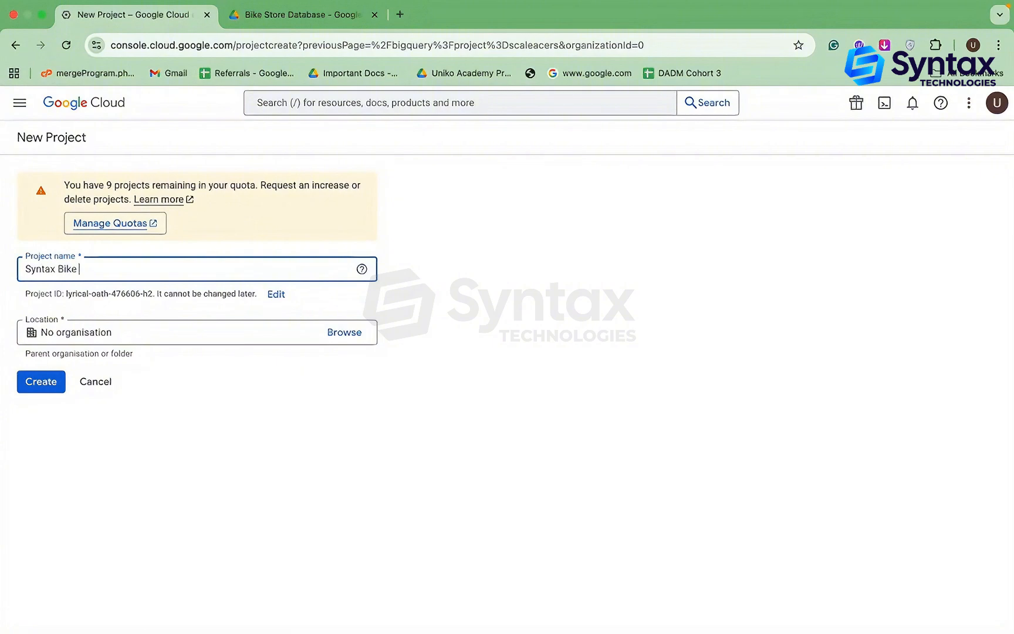
type("Store")
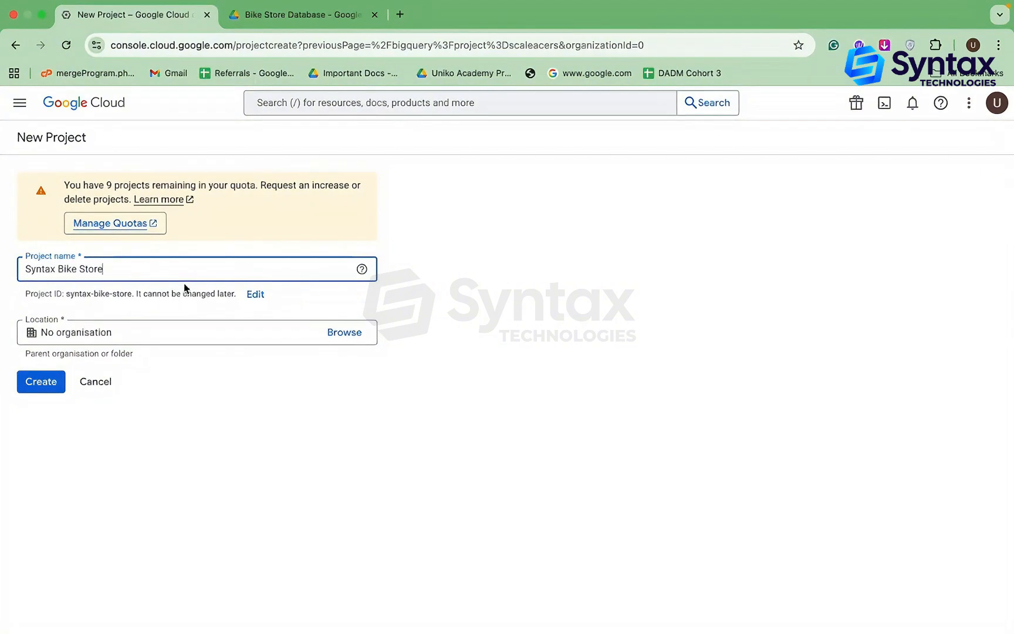
Switch to the Bike Store Database folder in Google Drive and examine the tables in Bike Store Database Schema.png
left_click(238, 16)
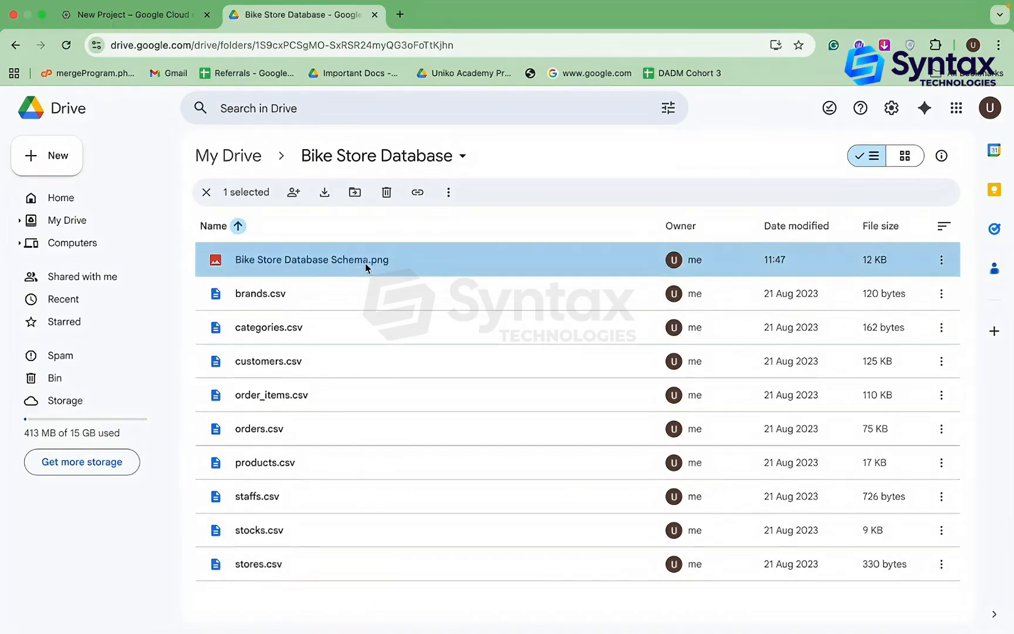
double_click(365, 263)
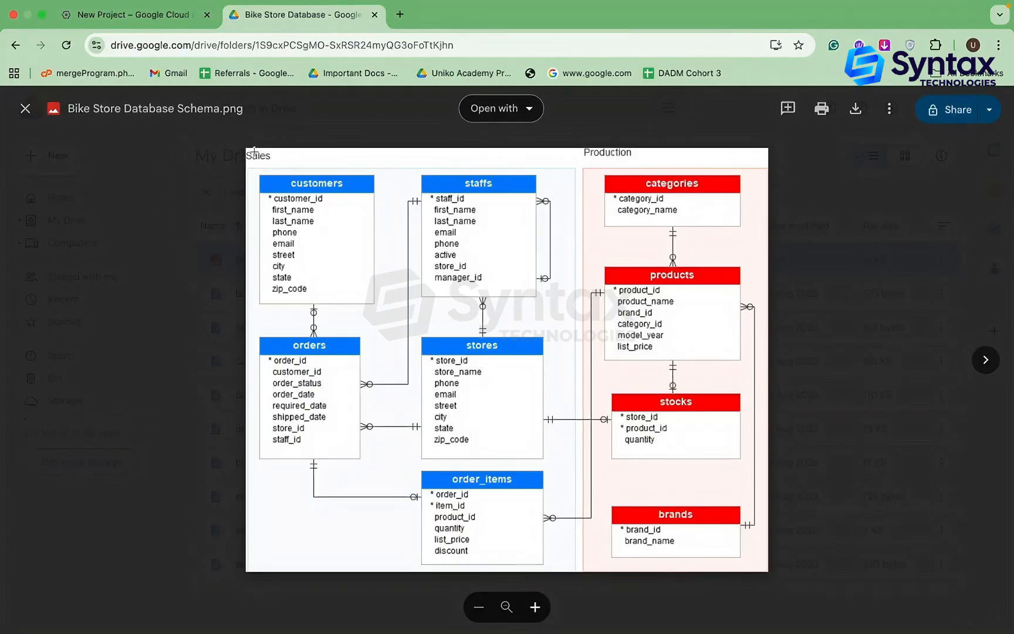
left_click_drag(247, 148, 275, 162)
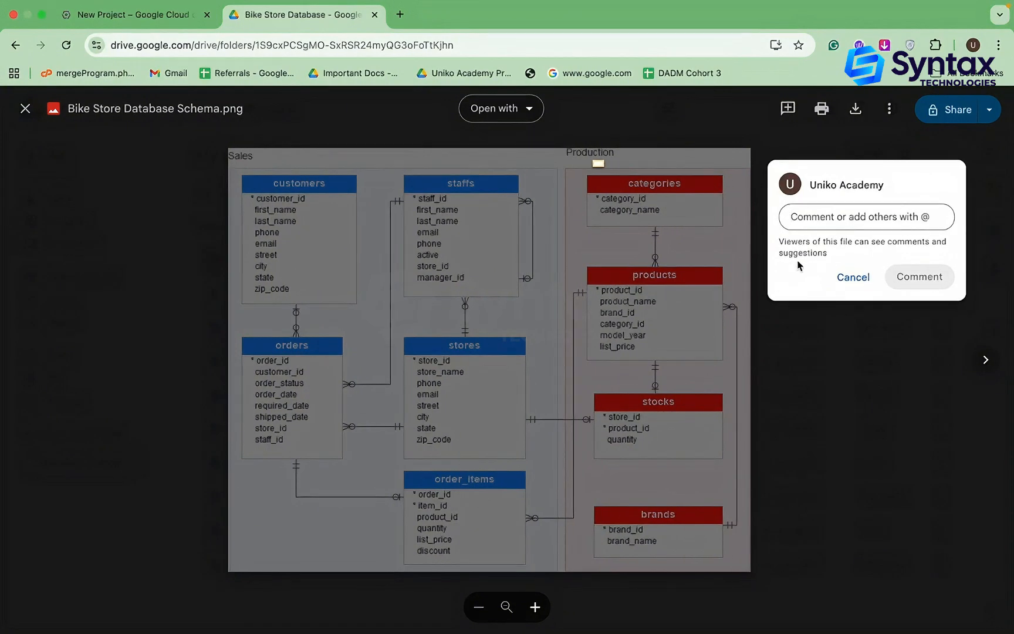
left_click(849, 278)
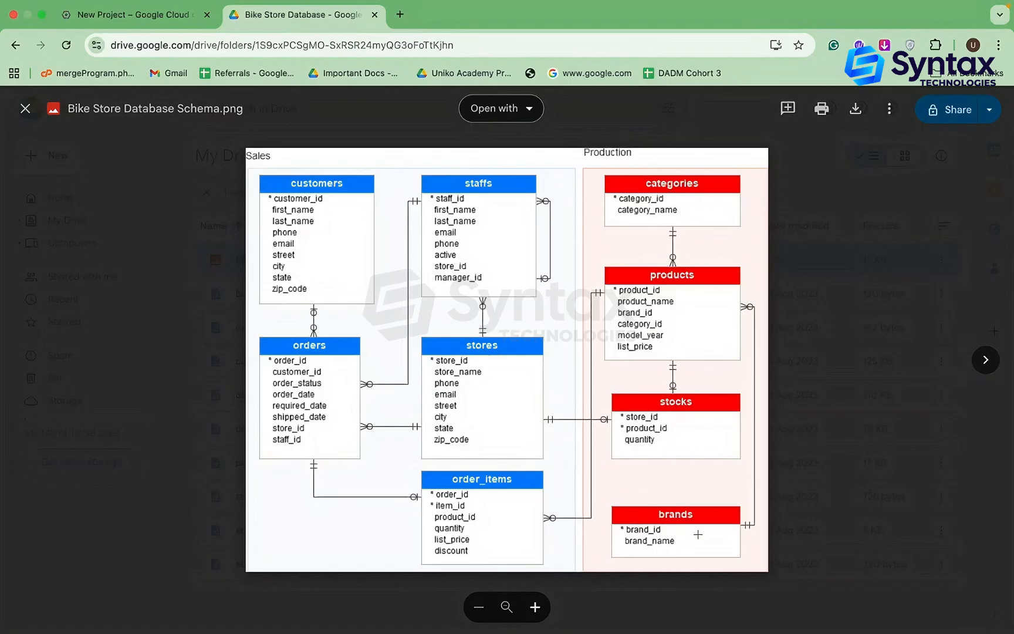
Return to the new project form in Google Cloud and set the editable project ID to syntaxbike
left_click(94, 17)
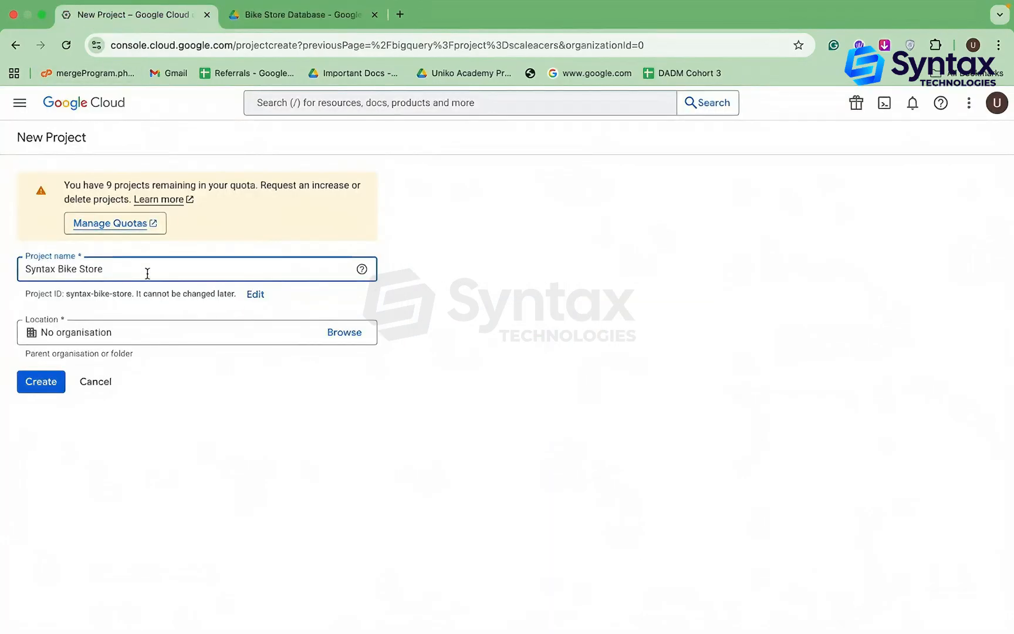
left_click_drag(147, 273, 2, 279)
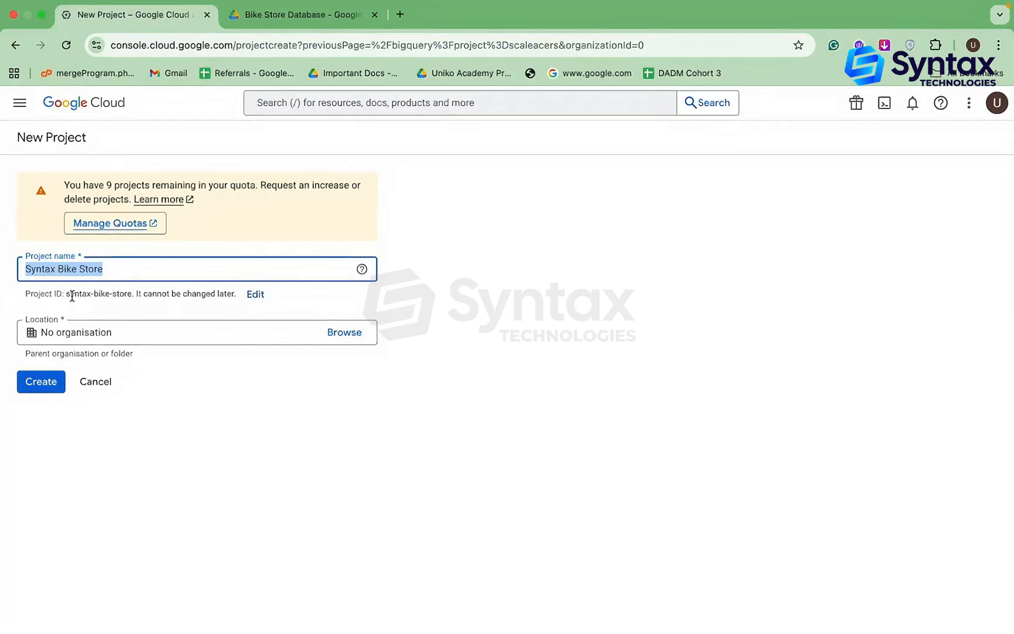
left_click(266, 297)
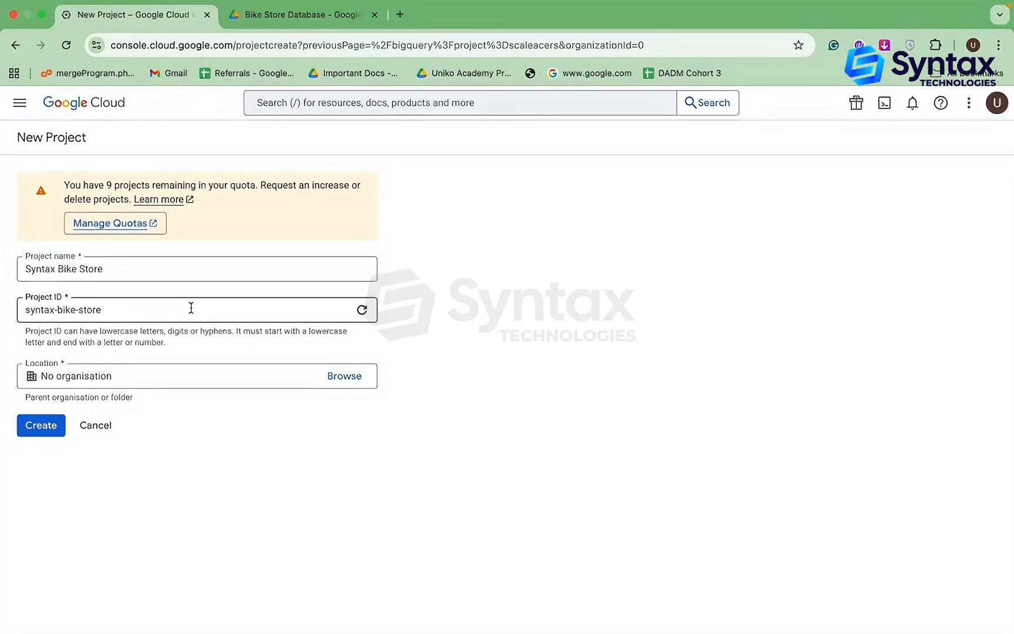
left_click(191, 308)
key("BackSpace")
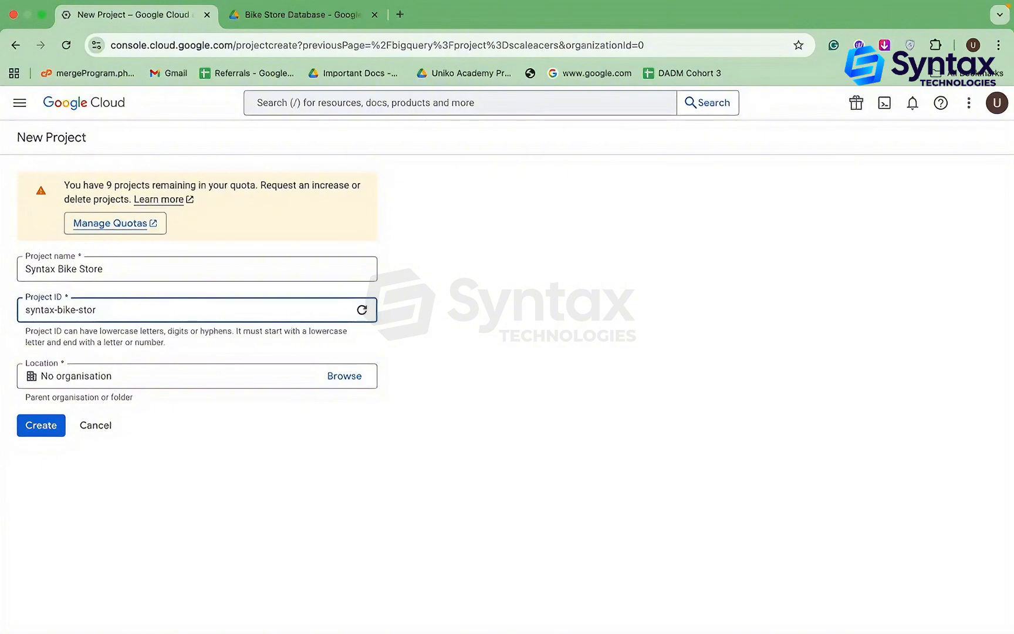
key("BackSpace")
key("BackSpace")
key("BackSpace")
key("BackSpace")
key("BackSpace")
key("BackSpace")
key("BackSpace")
key("BackSpace")
key("BackSpace")
key("BackSpace")
type("b")
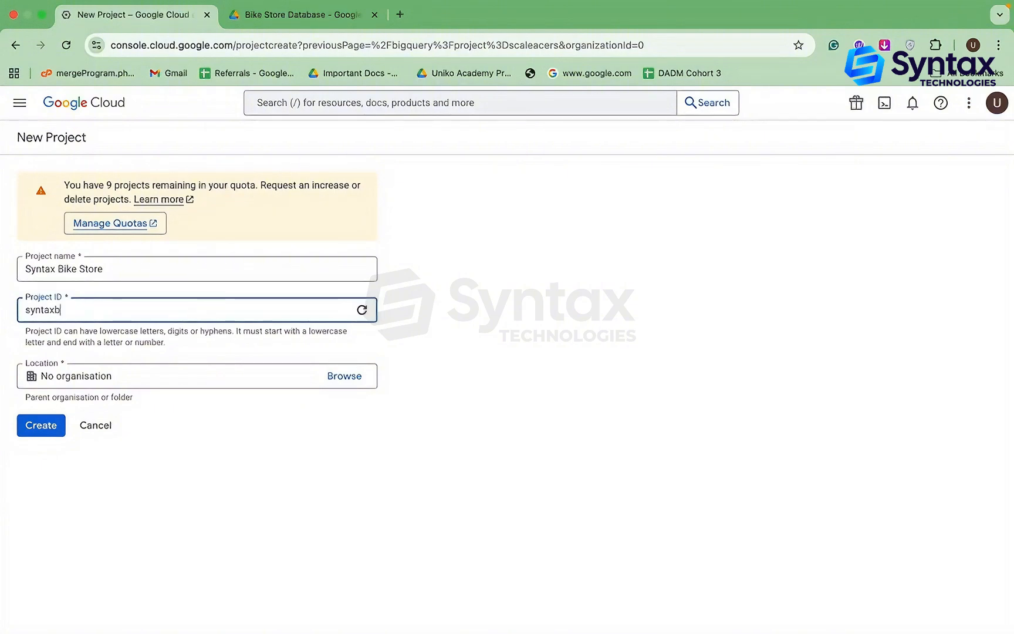
type("ike")
left_click(274, 333)
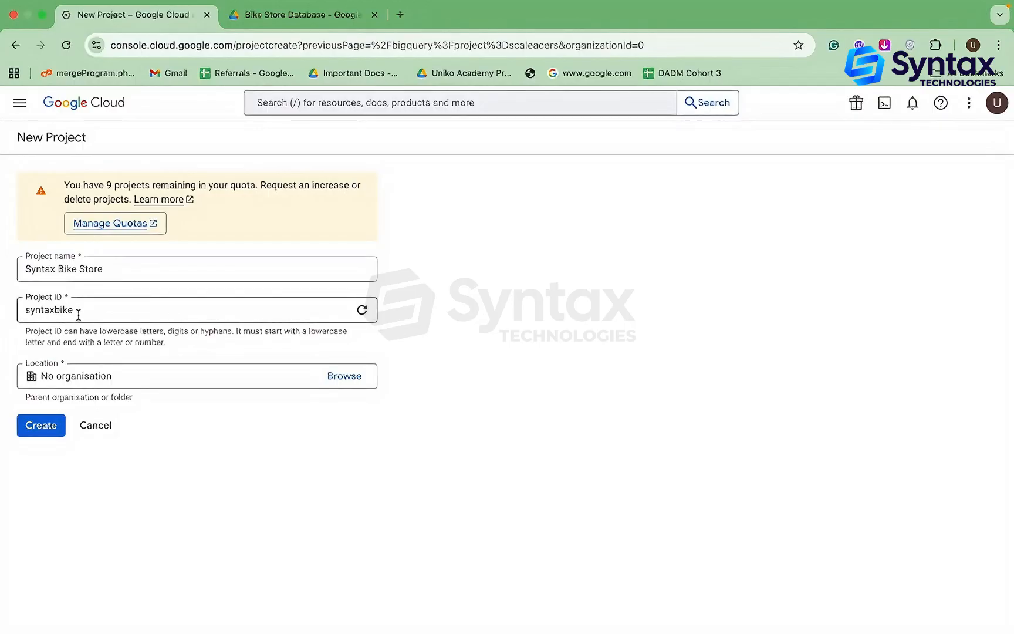
Add the lowercase prefix b24 in front of syntaxbike in the project ID
left_click(26, 311)
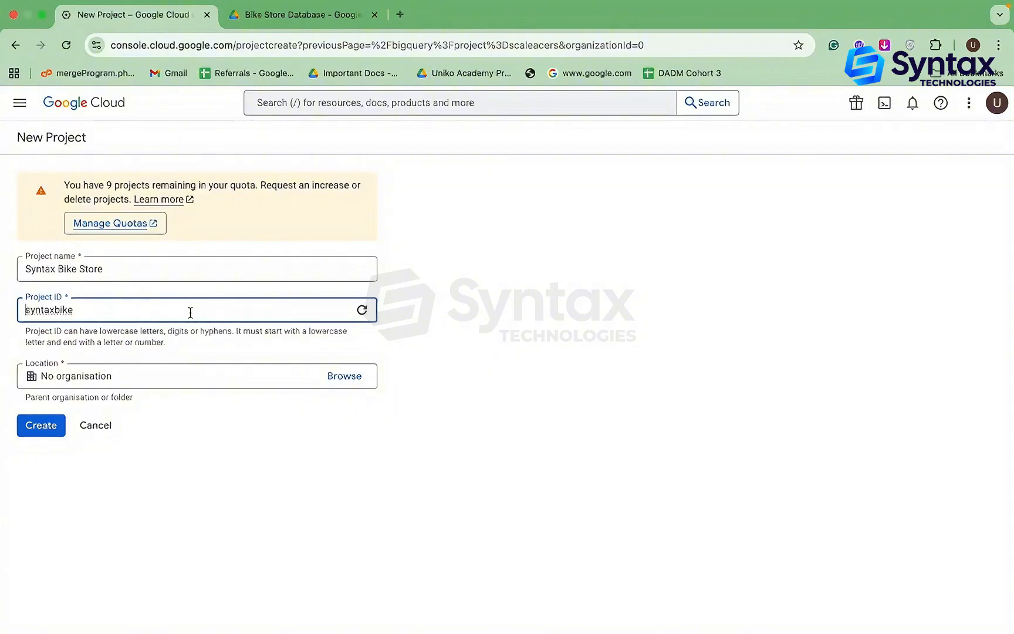
type("B2")
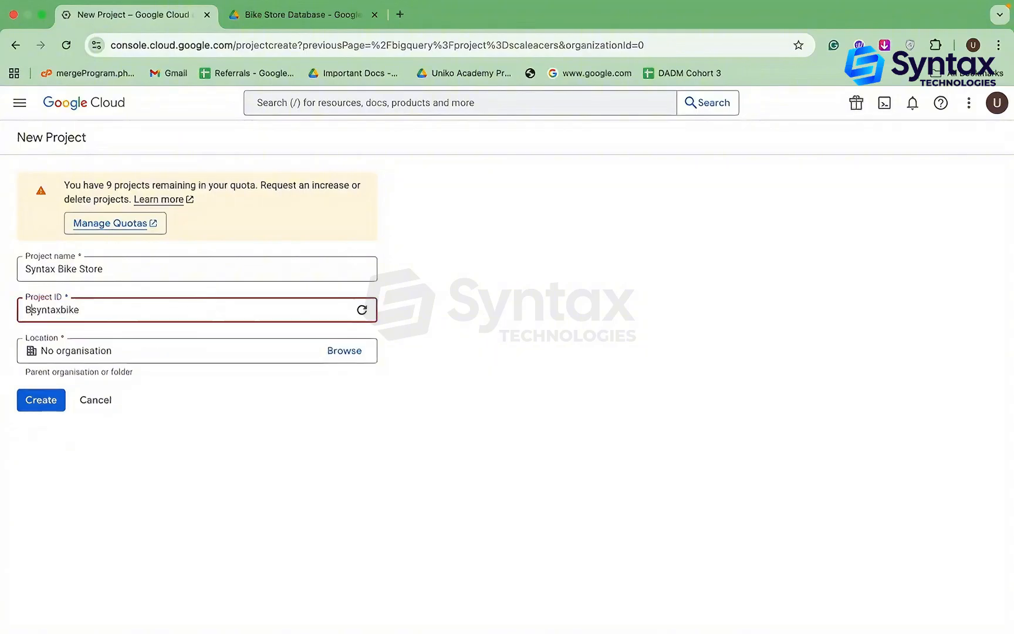
type("4")
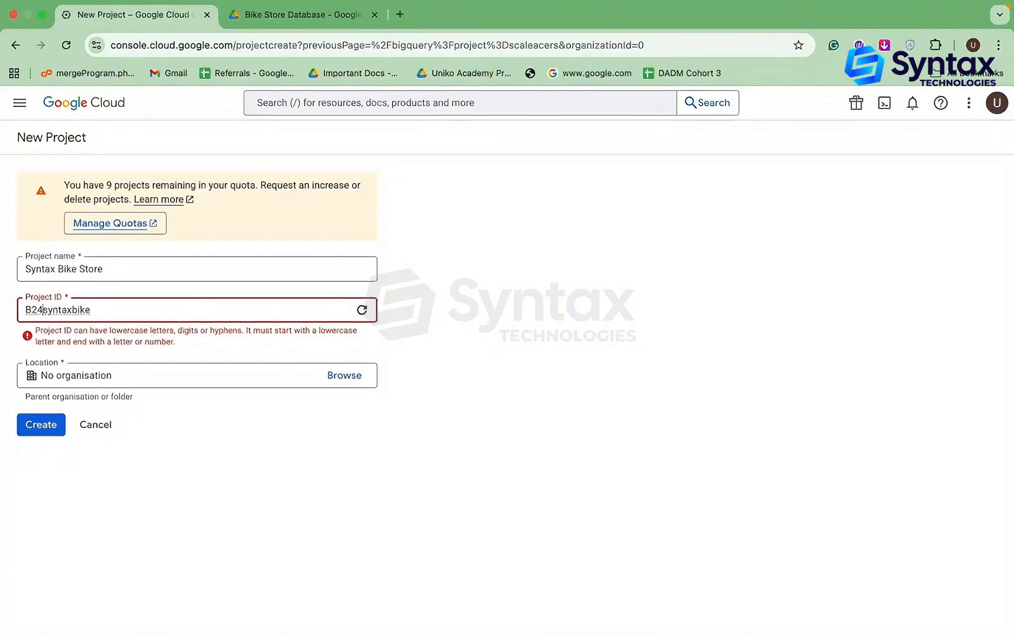
key("BackSpace")
key("BackSpace")
key("BackSpace")
type("b24")
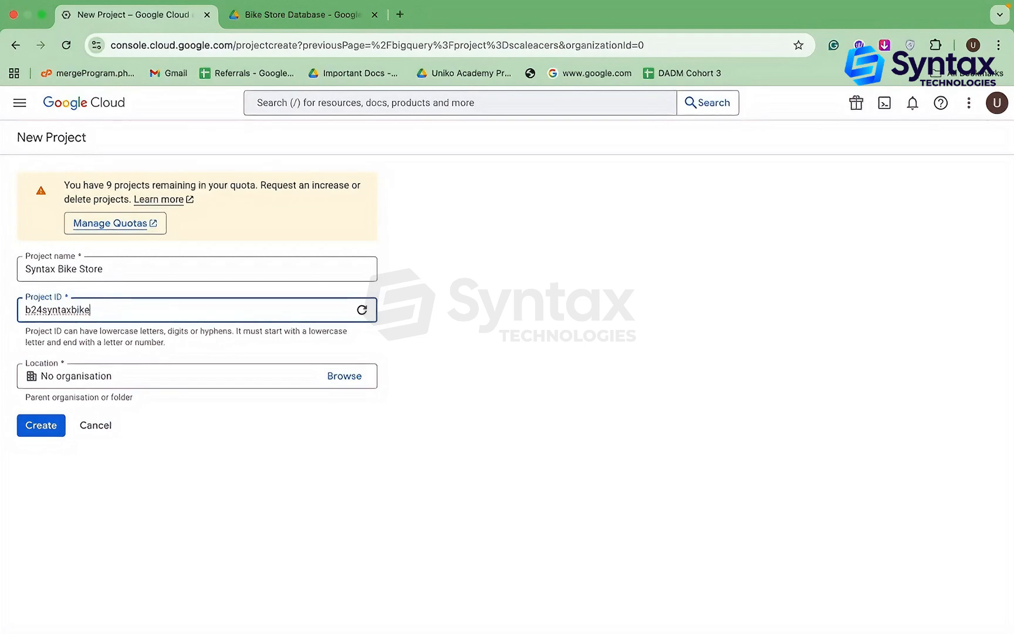
type("shiva")
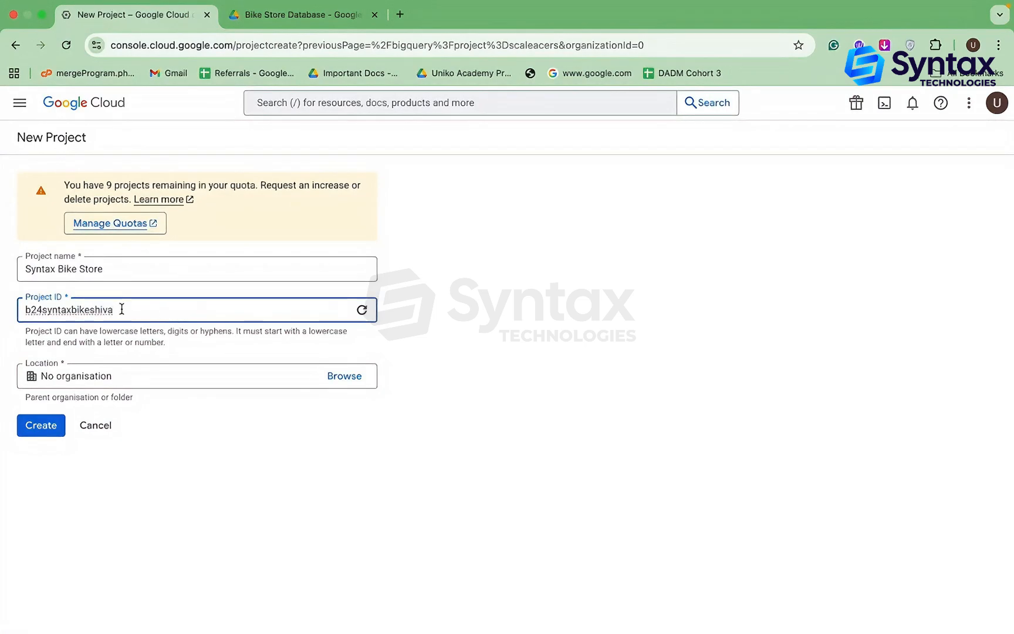
left_click_drag(113, 307, 88, 308)
key("BackSpace")
Insert the owner's first name after the b24 prefix in the project ID and create the project
type("shiva")
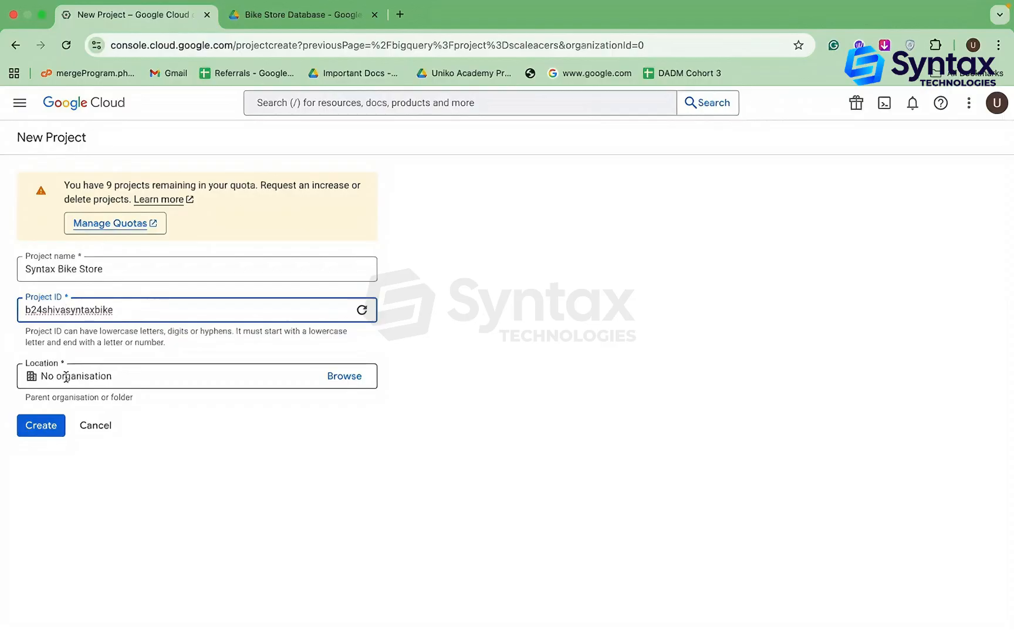
left_click(42, 428)
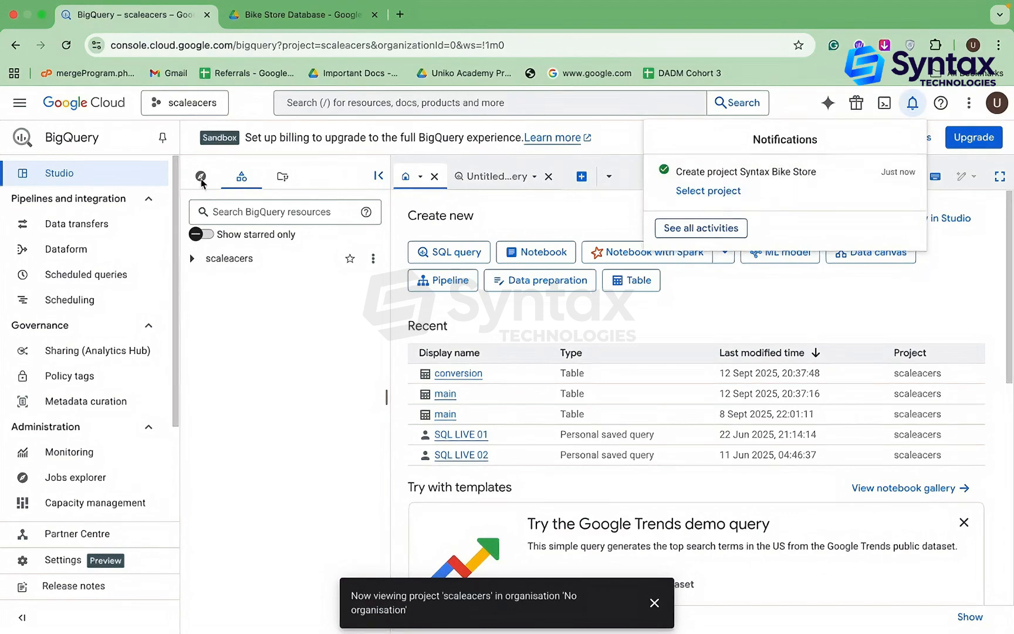
Switch to the Syntax Bike Store project, dismiss the billing upgrade banner and expand the project in the explorer
left_click(183, 106)
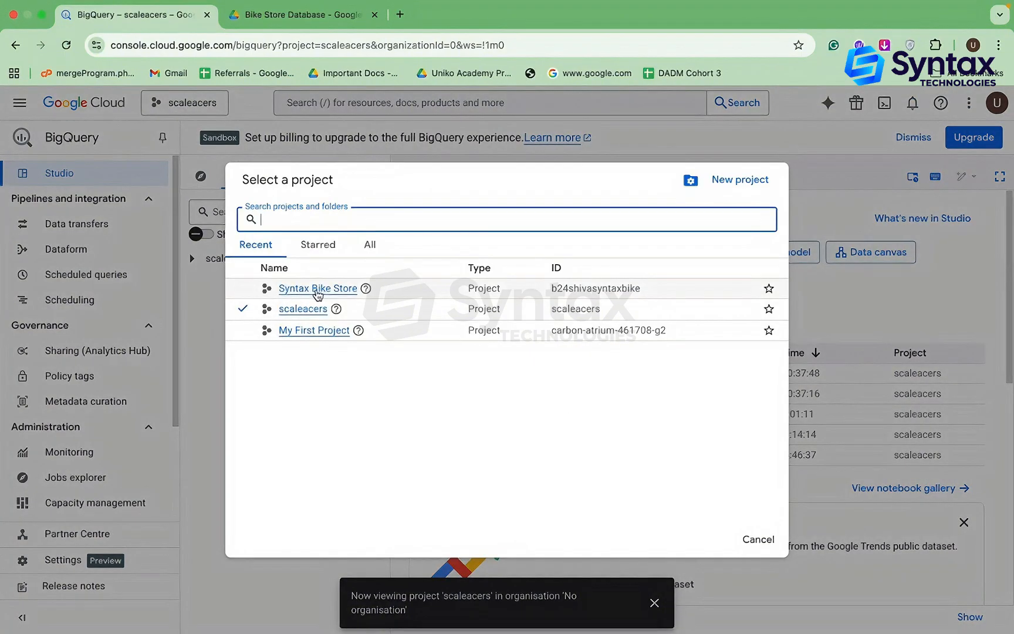
left_click(318, 294)
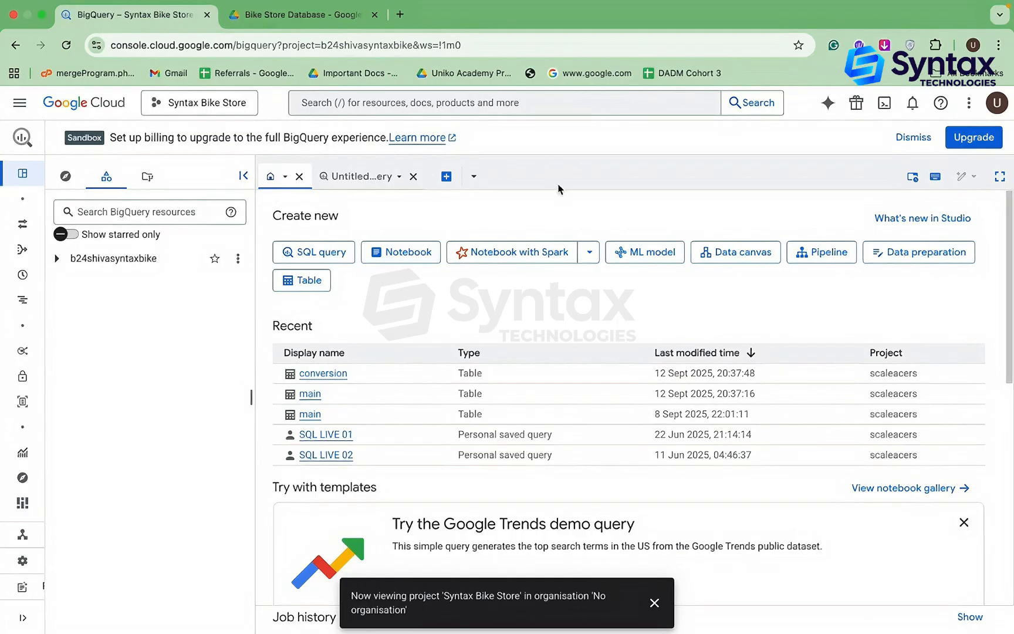
left_click(914, 138)
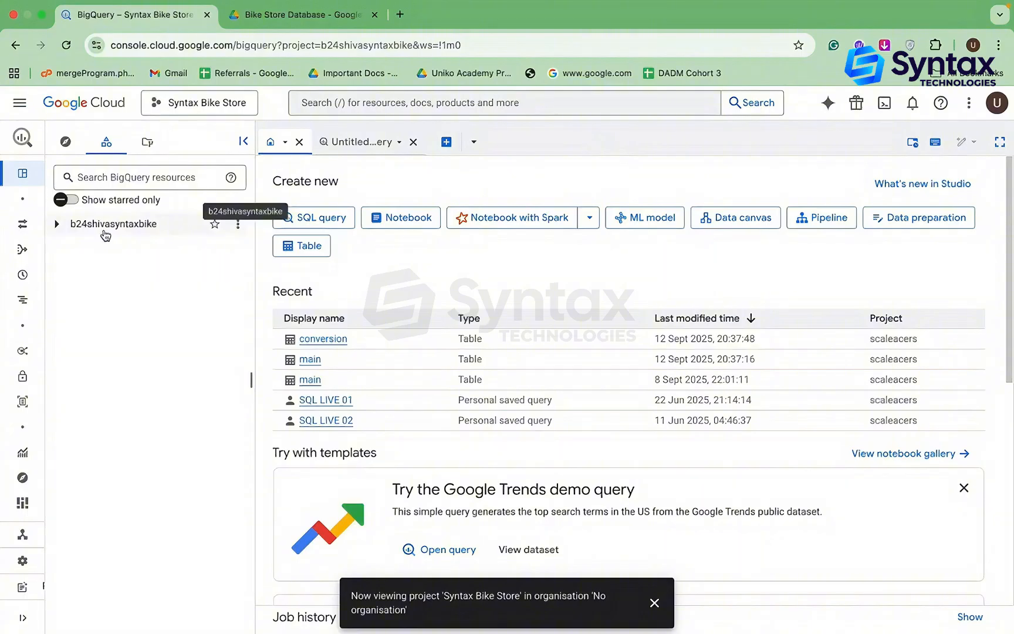
left_click(57, 224)
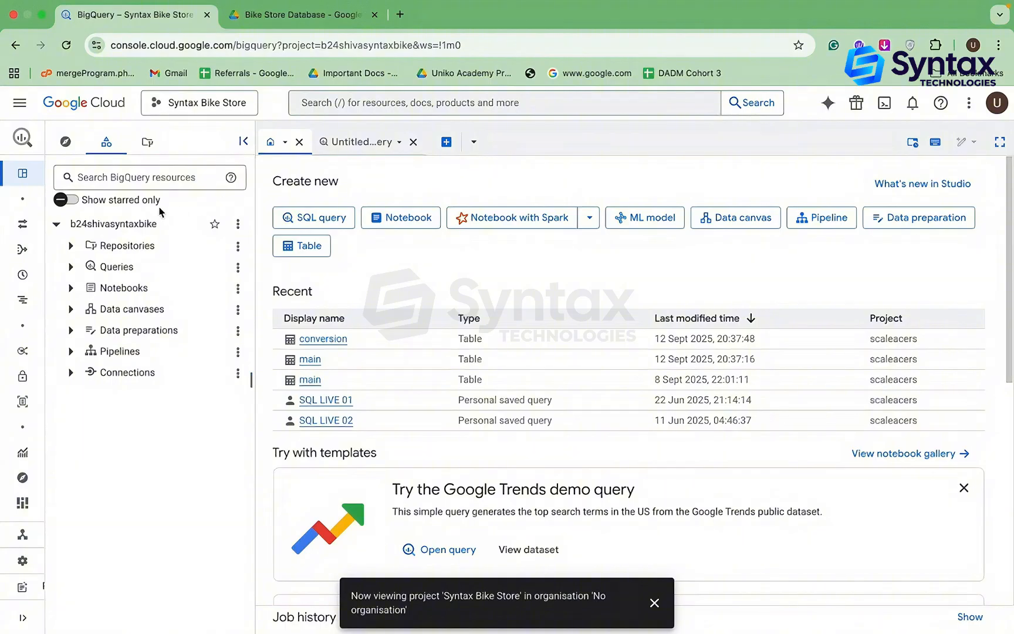
Refresh the project's contents, look at the Repository view and return to the resource explorer
left_click(237, 225)
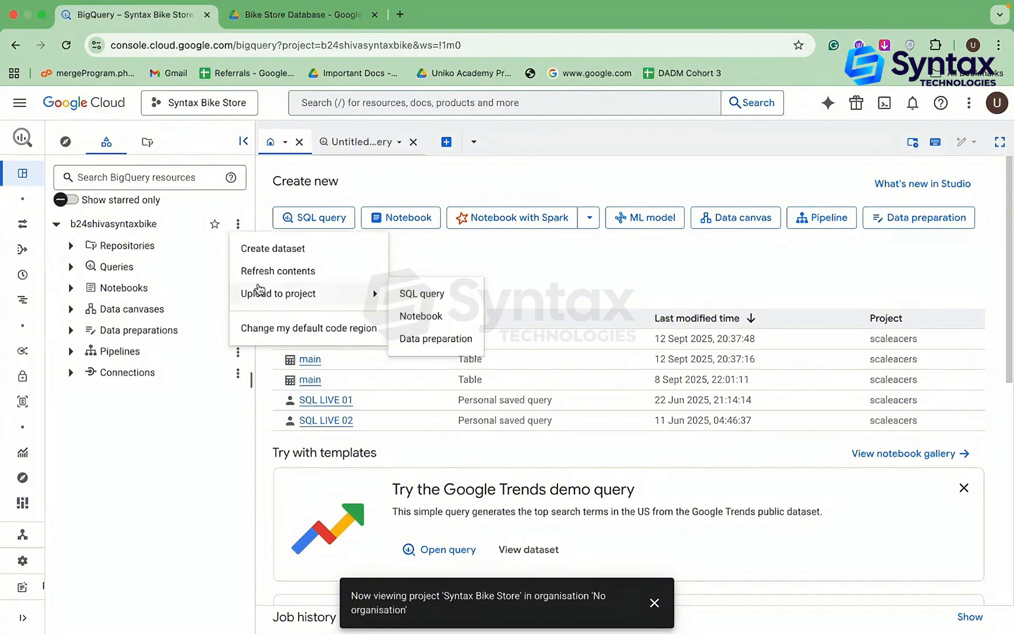
left_click(238, 225)
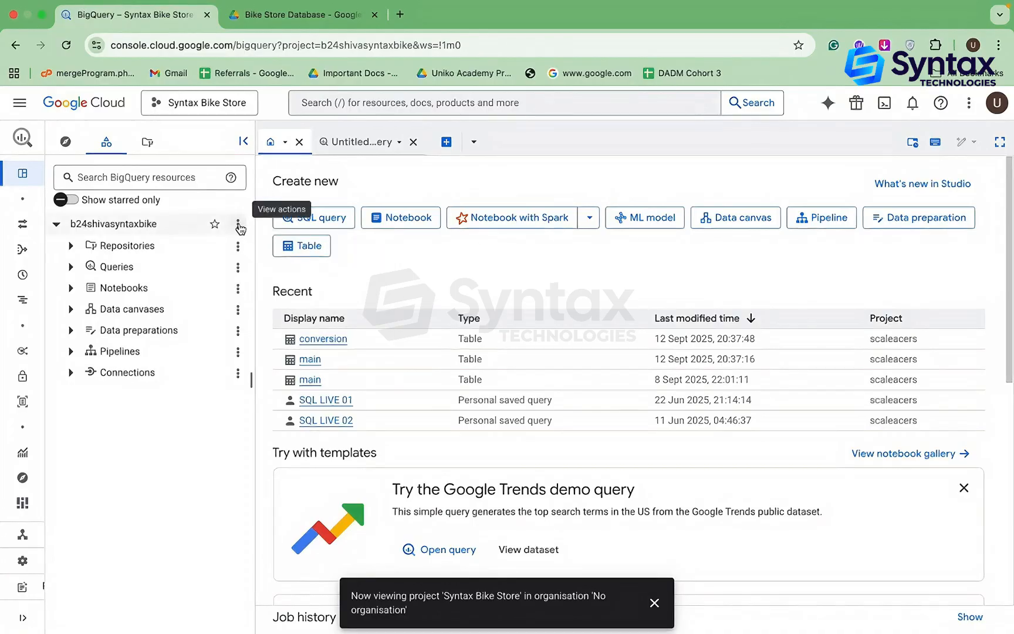
left_click(238, 226)
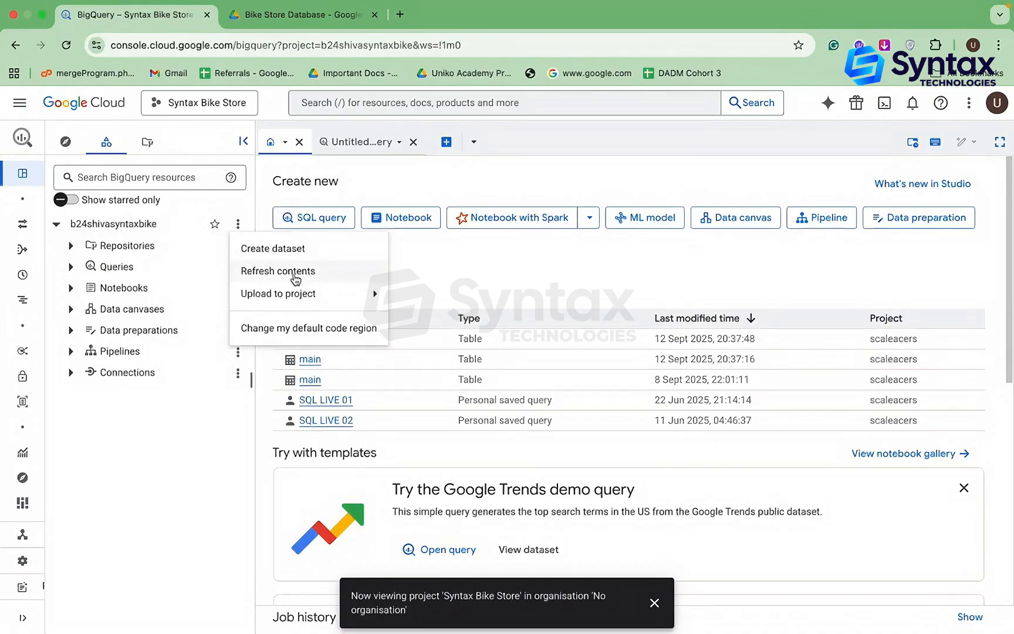
left_click(265, 280)
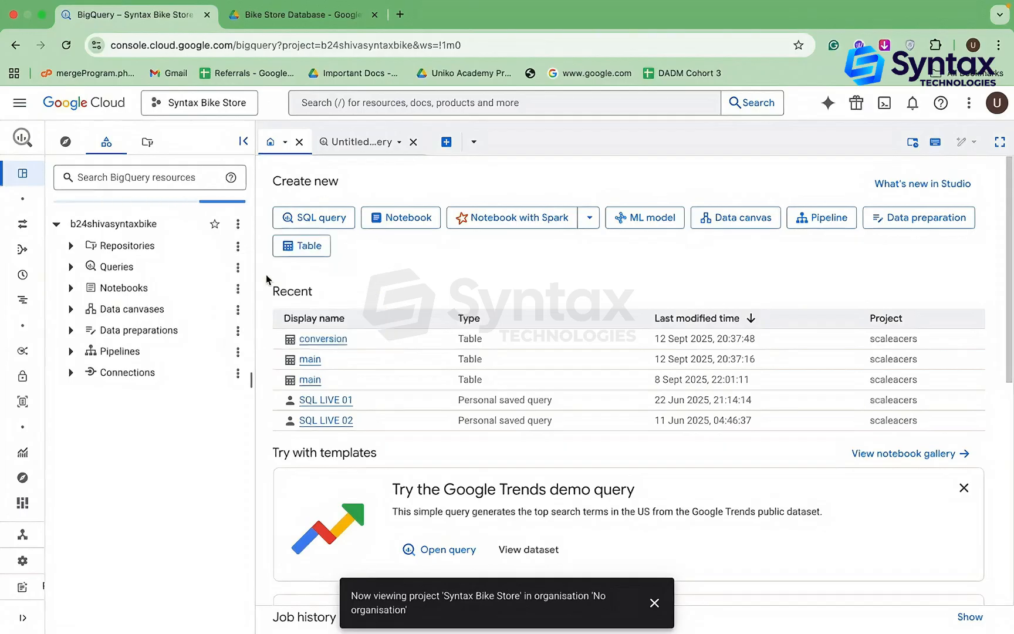
left_click(148, 142)
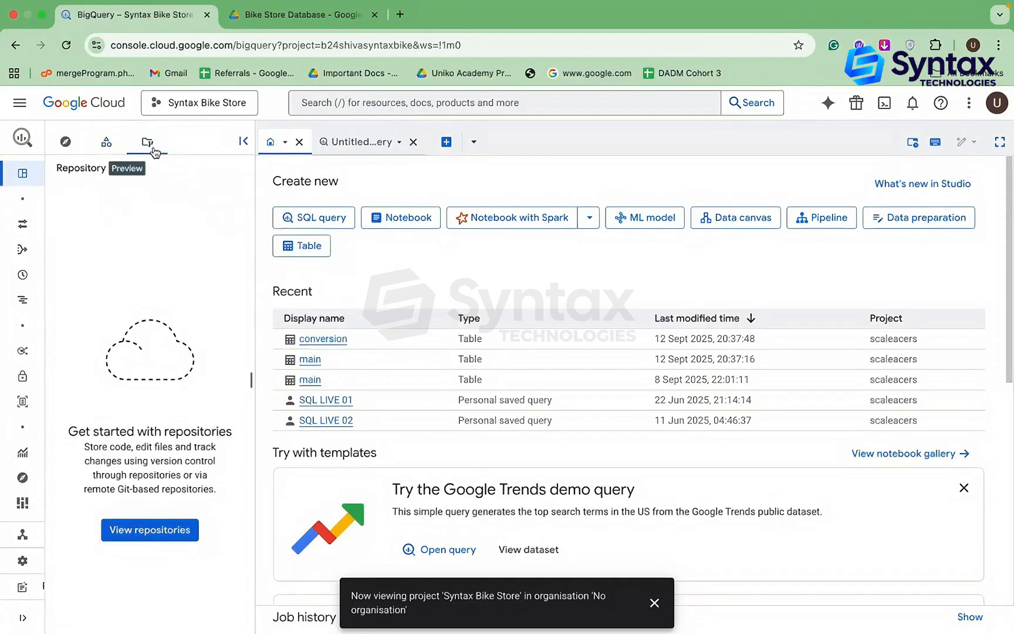
left_click(106, 143)
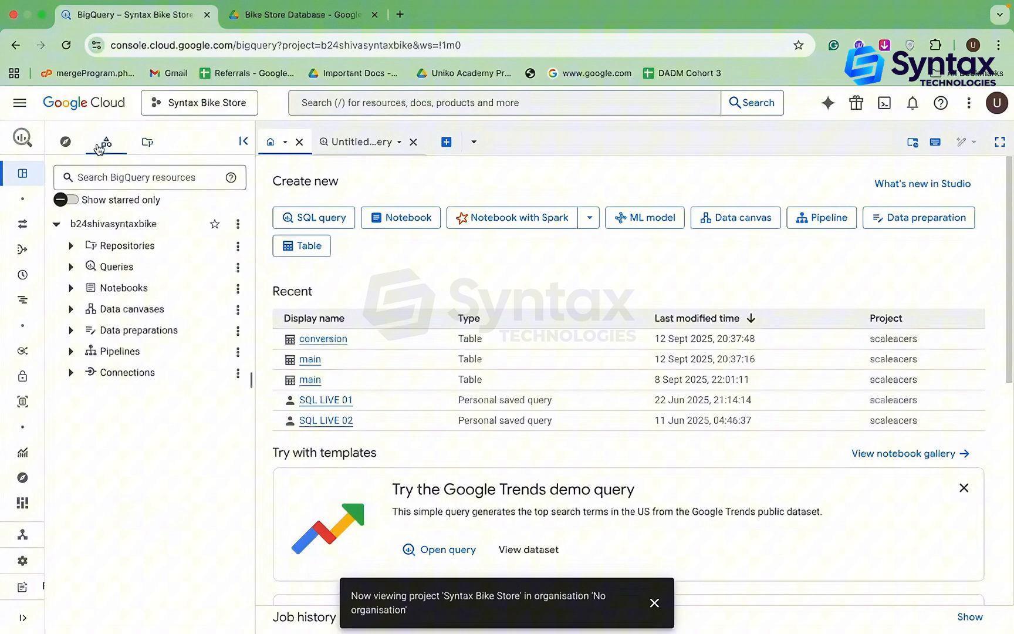
Check the group names in the Google Drive schema image and create a dataset with the ID sales in the Syntax Bike Store project
left_click(237, 223)
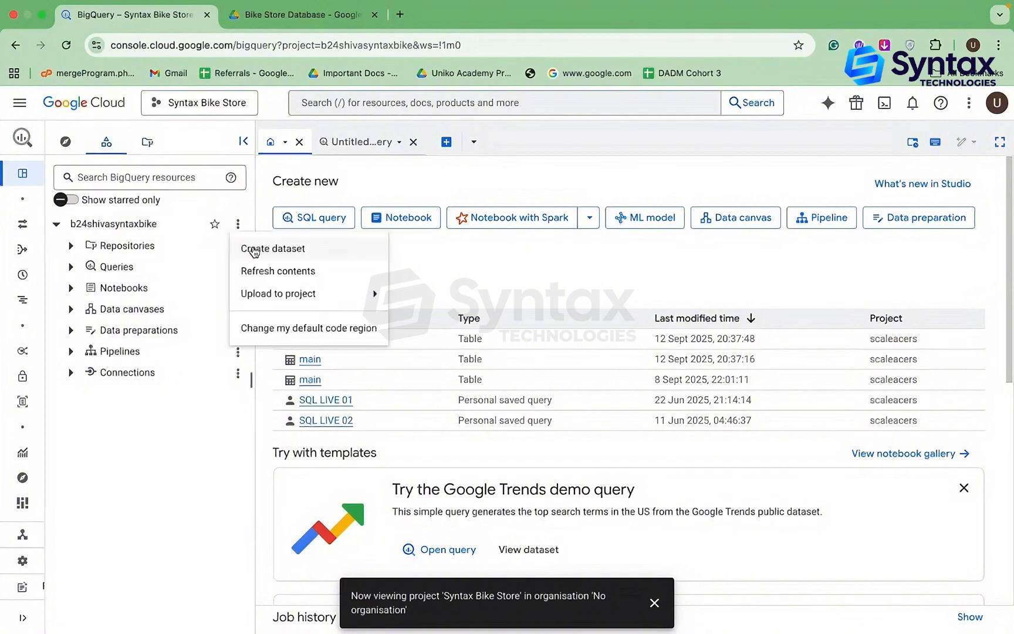
left_click(287, 249)
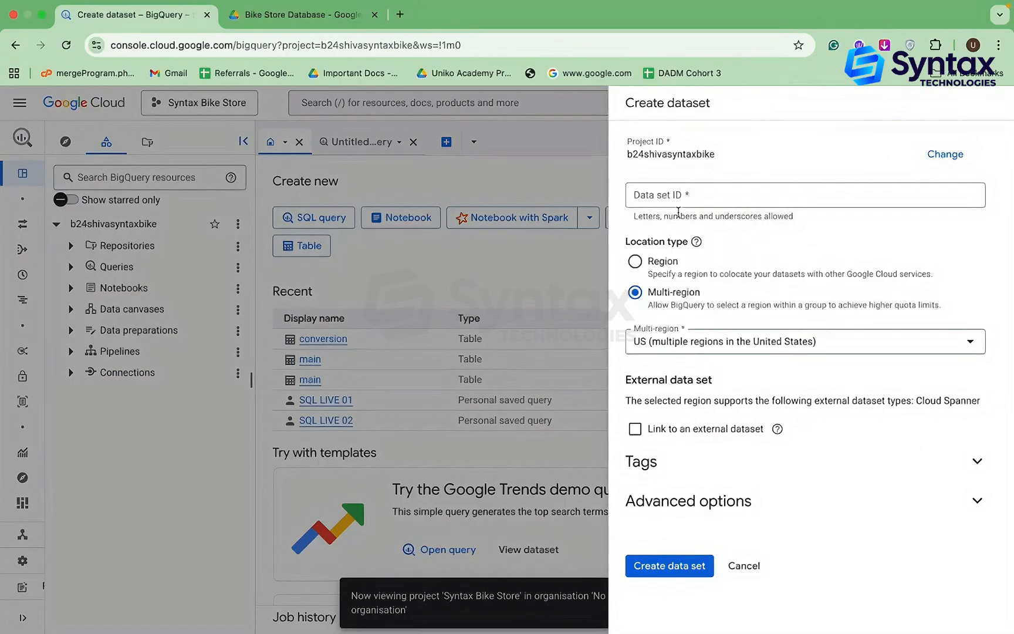
left_click(286, 18)
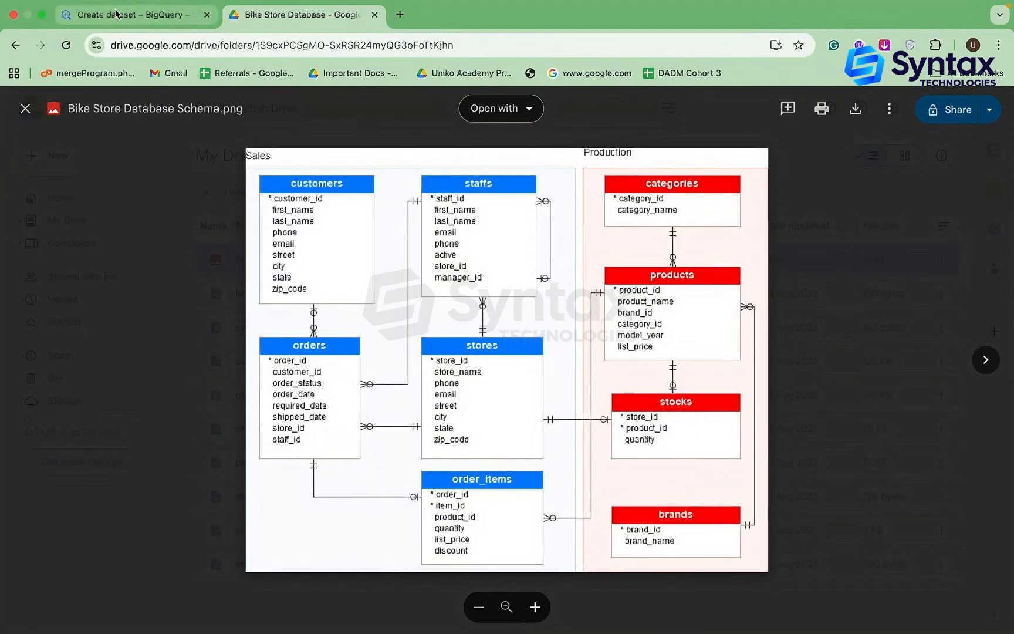
left_click(97, 13)
left_click(667, 195)
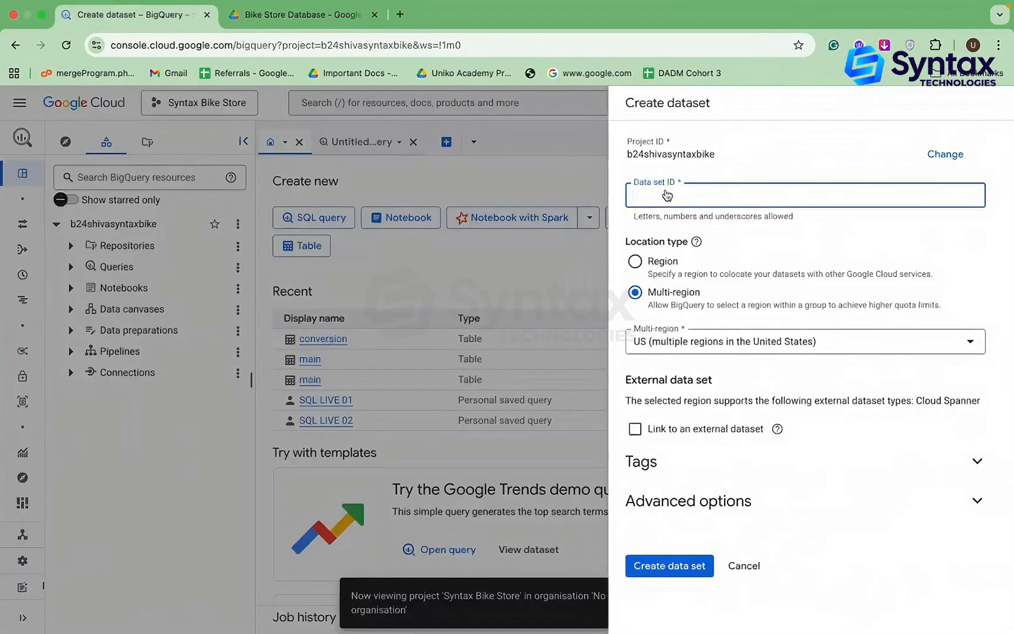
type("sales")
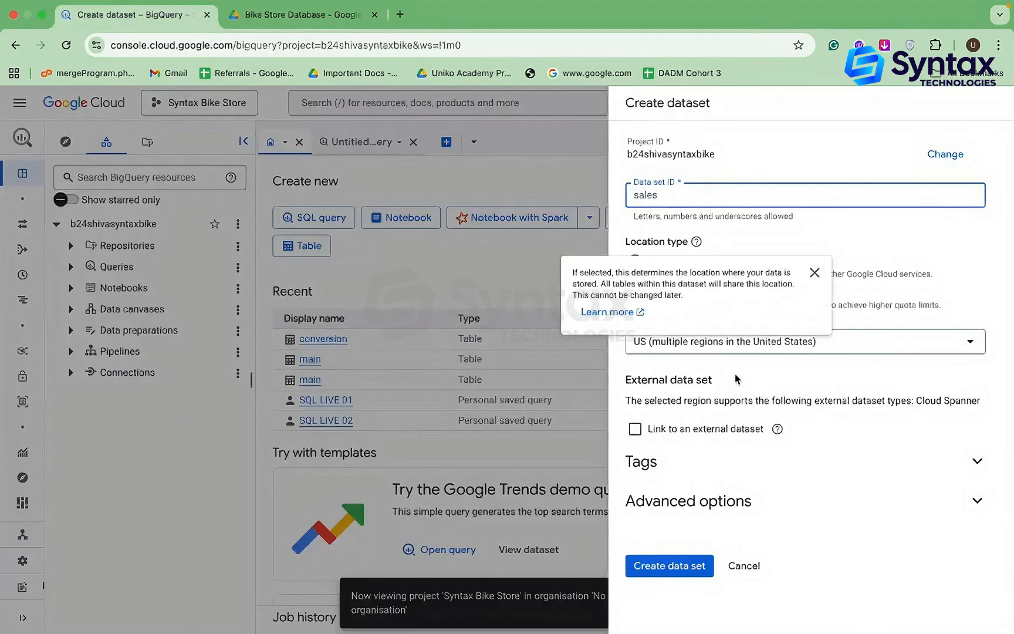
left_click(673, 571)
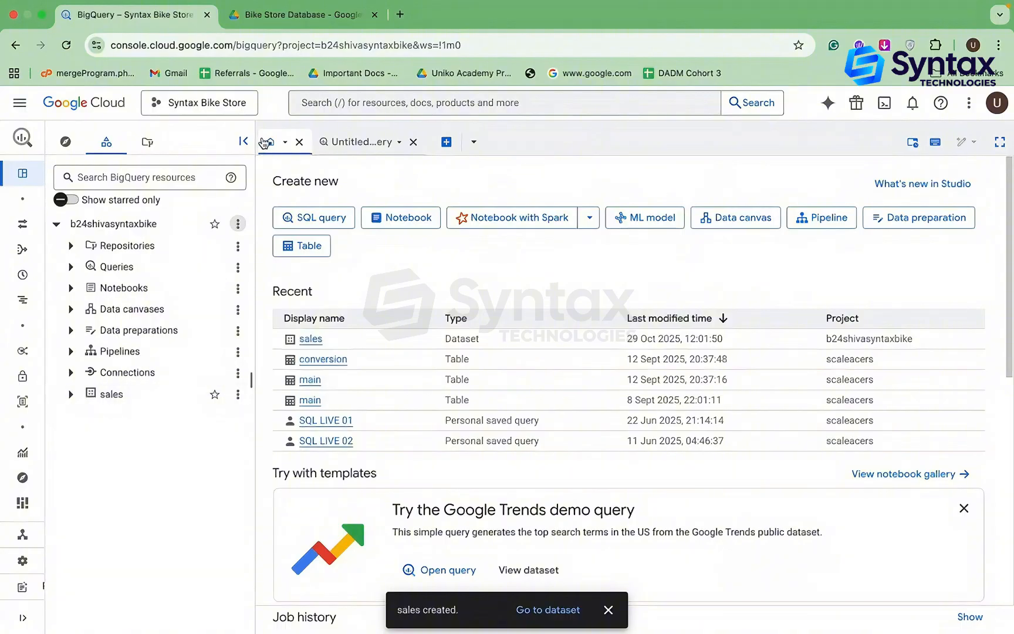
Create a second dataset in the project with the ID production, matching the other group in the schema image
left_click(238, 223)
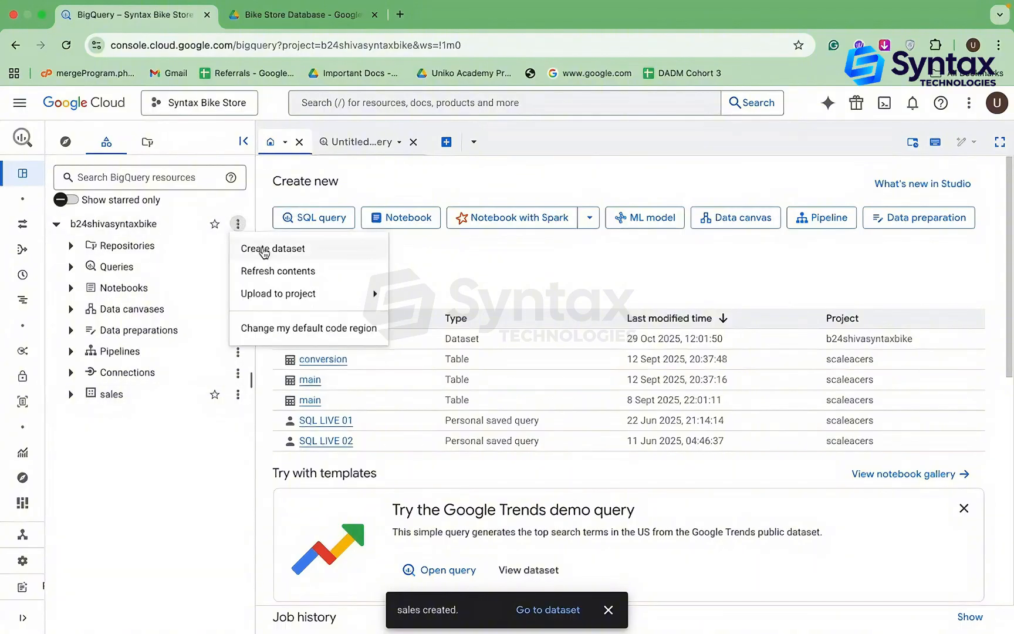
left_click(275, 188)
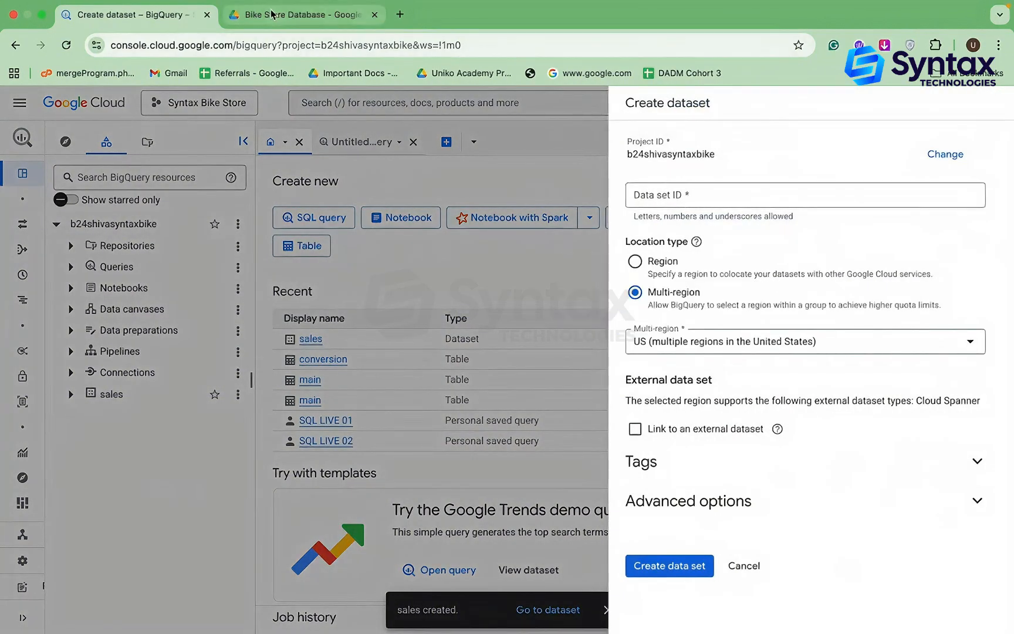
left_click(300, 14)
left_click(118, 16)
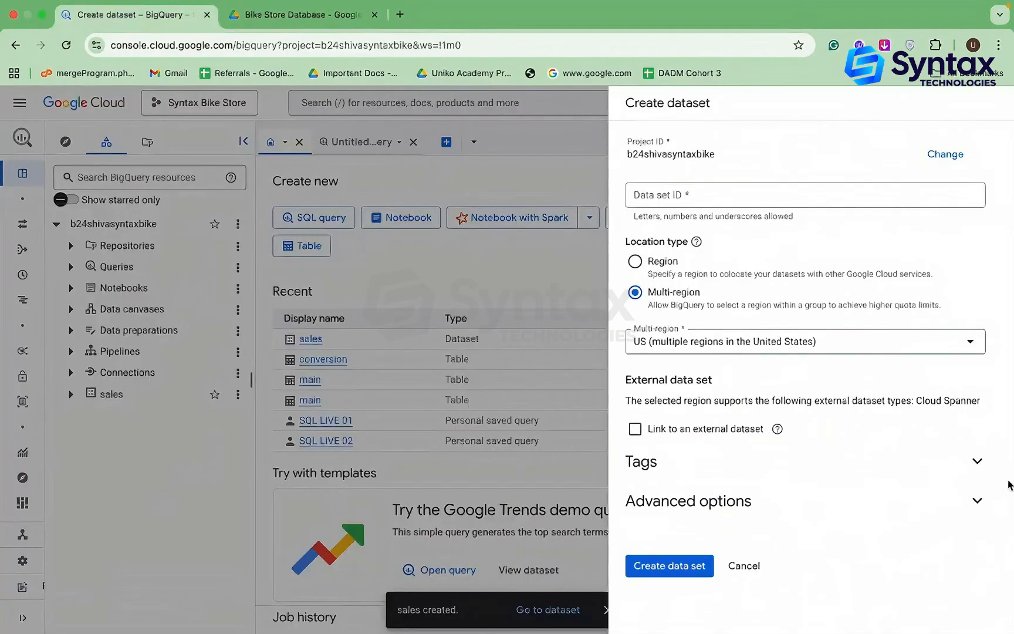
left_click(785, 200)
type("pro")
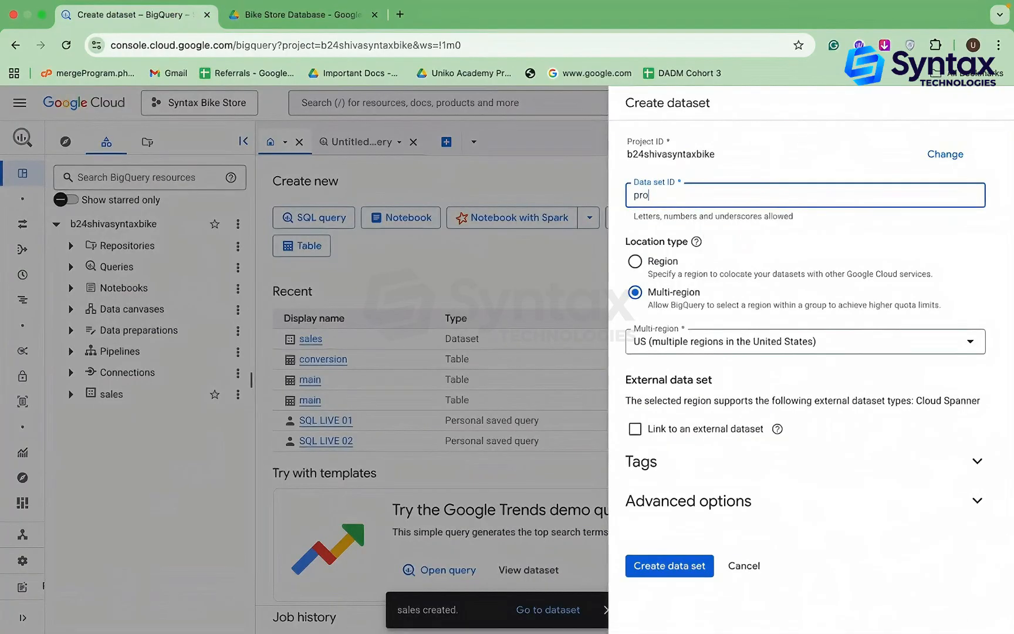
type("duction")
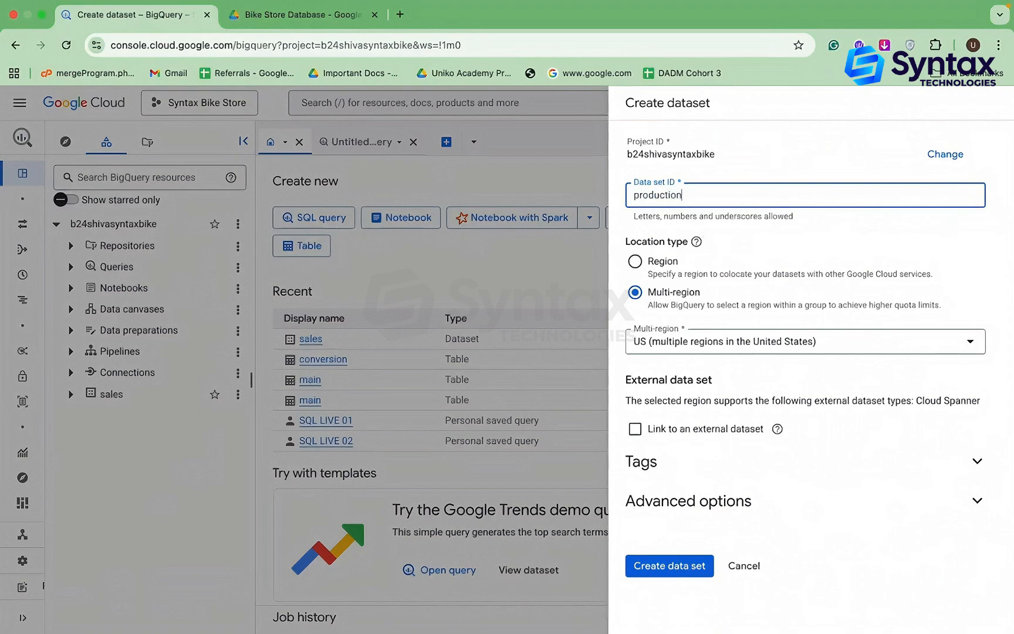
left_click(670, 567)
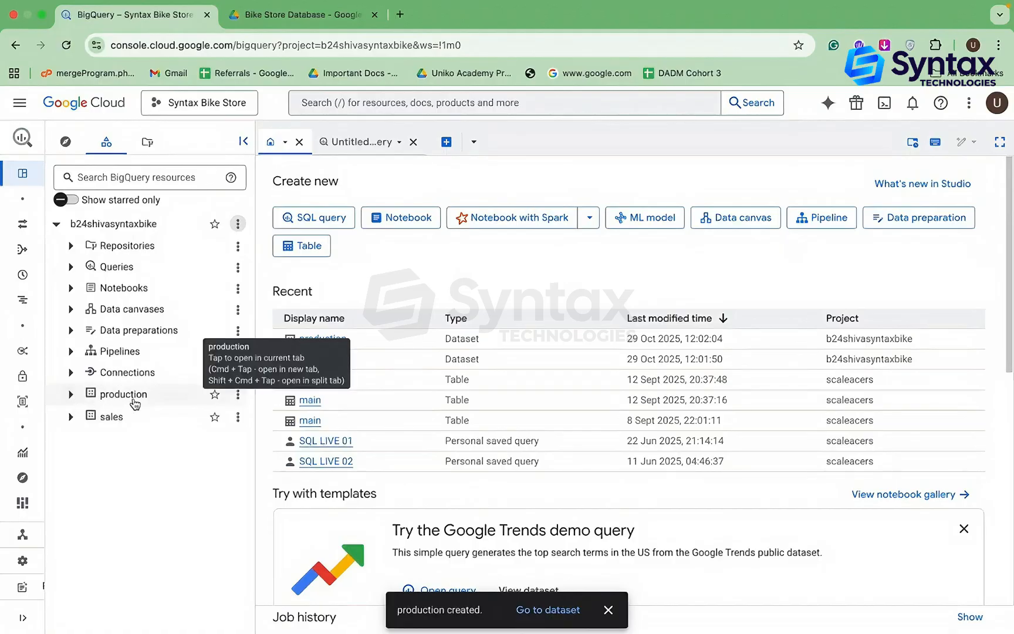
Review the tables in the Google Drive schema image, then examine the sales dataset's contents and the actions offered for the dataset and project
left_click(297, 17)
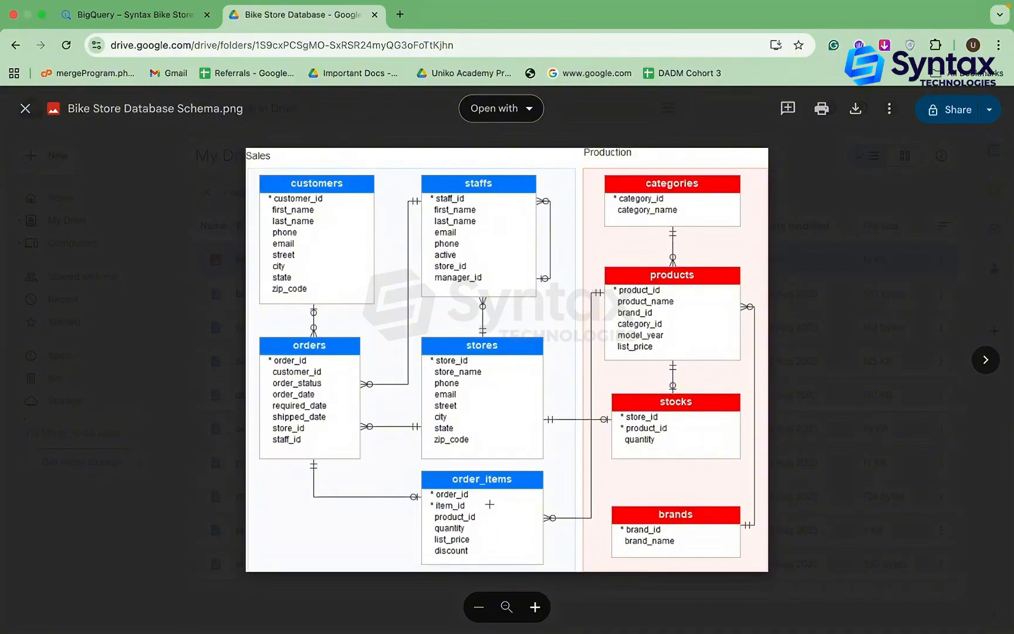
left_click(135, 15)
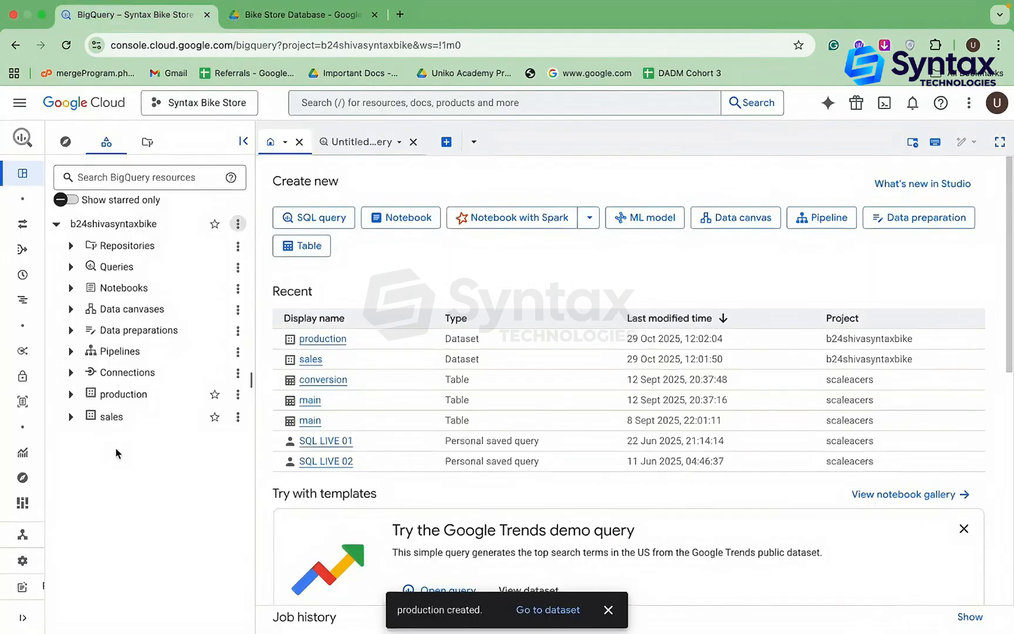
left_click(73, 418)
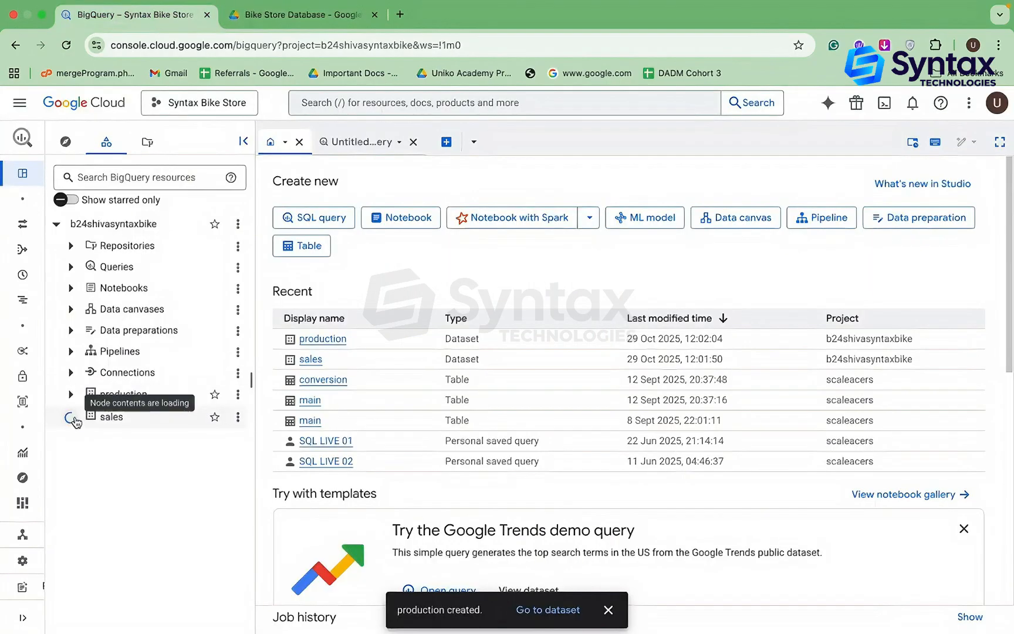
left_click(238, 417)
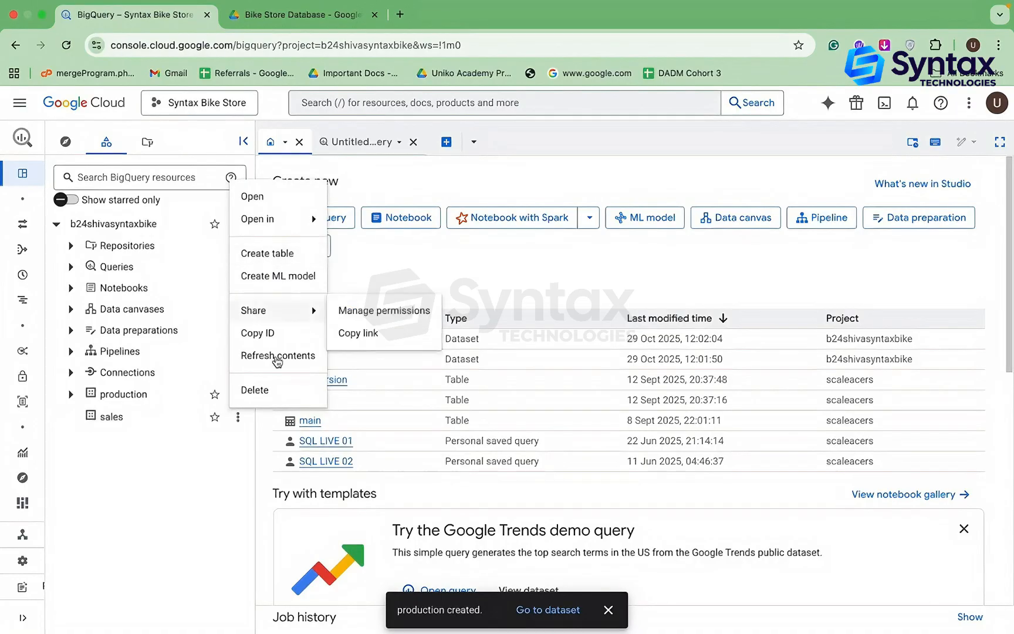
left_click(239, 424)
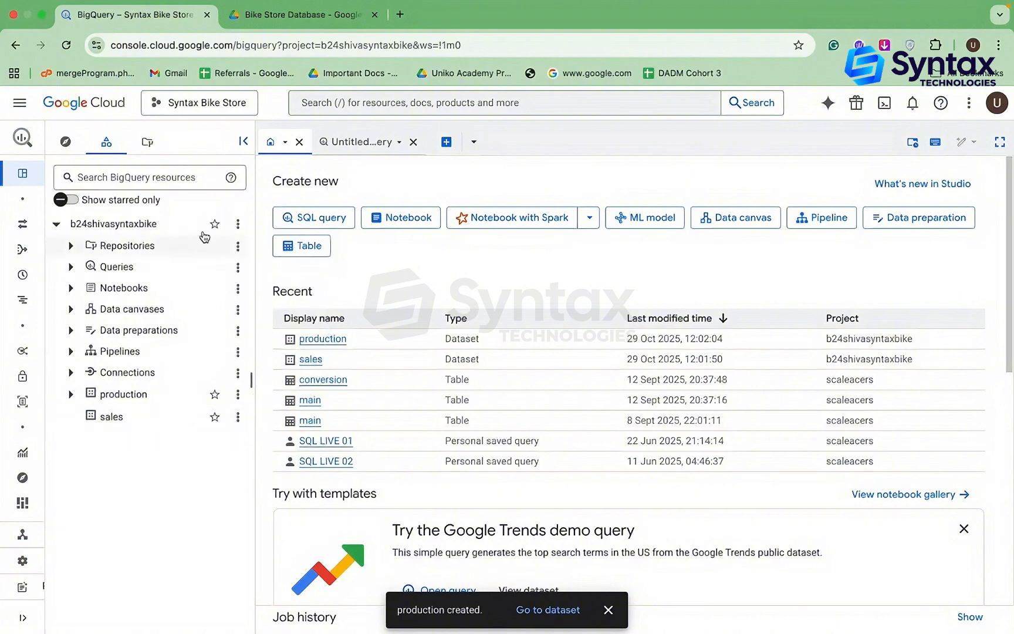
left_click(238, 225)
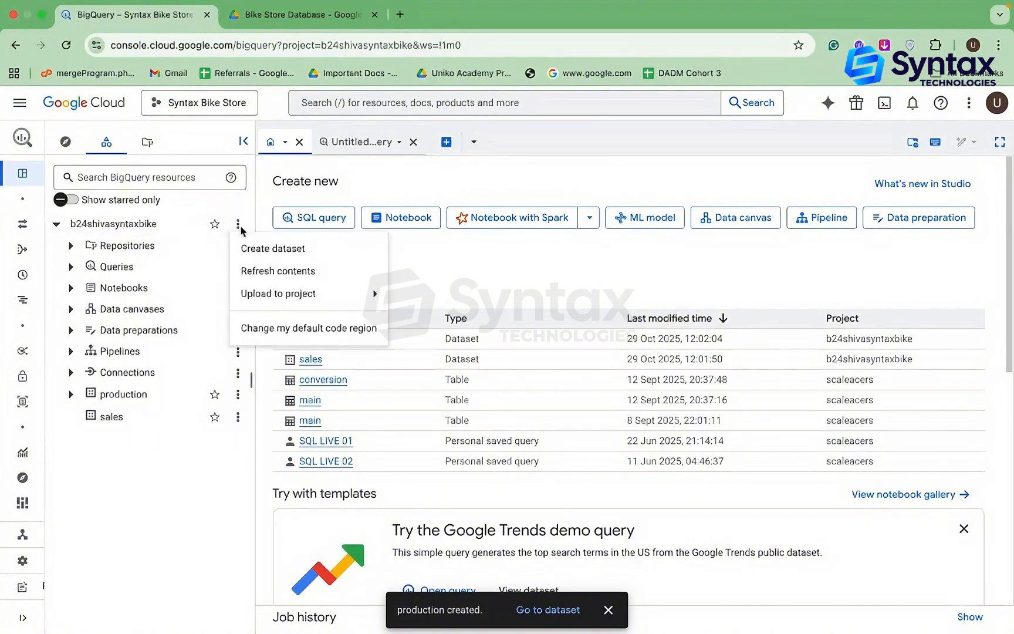
left_click(187, 469)
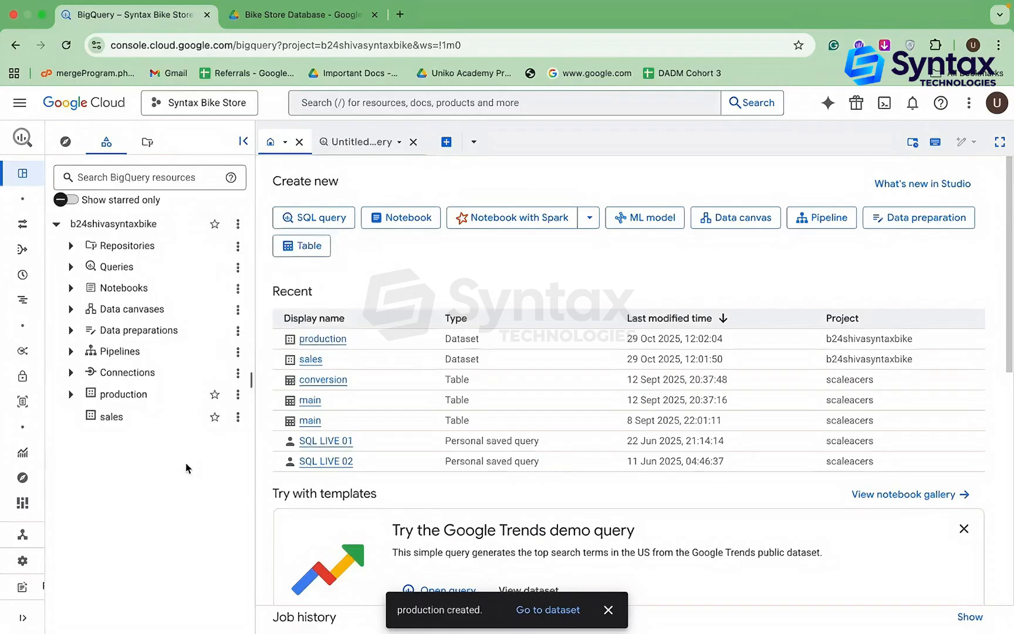
left_click(237, 418)
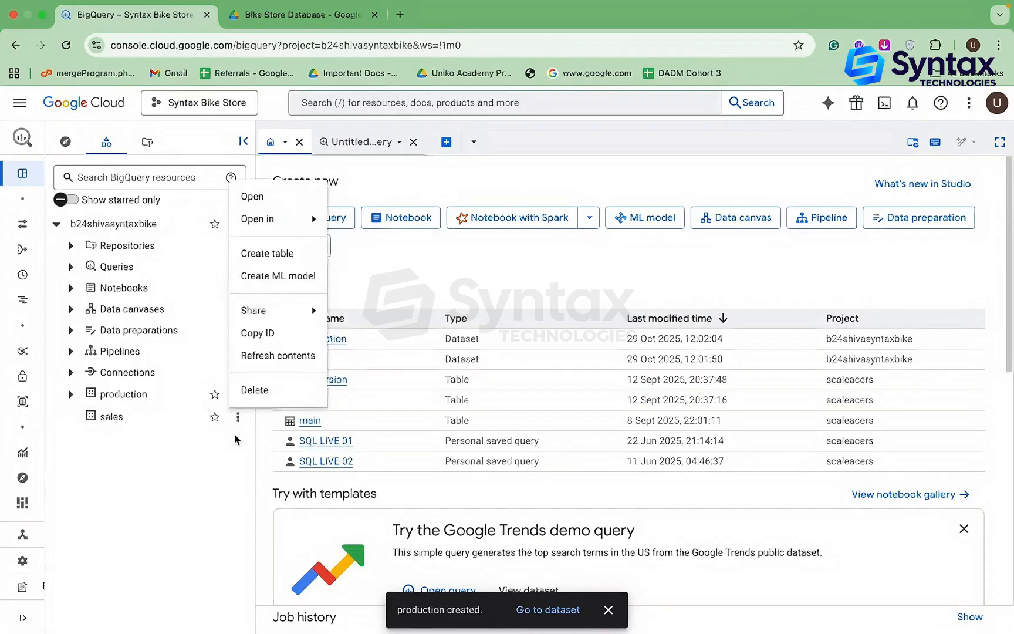
left_click(195, 472)
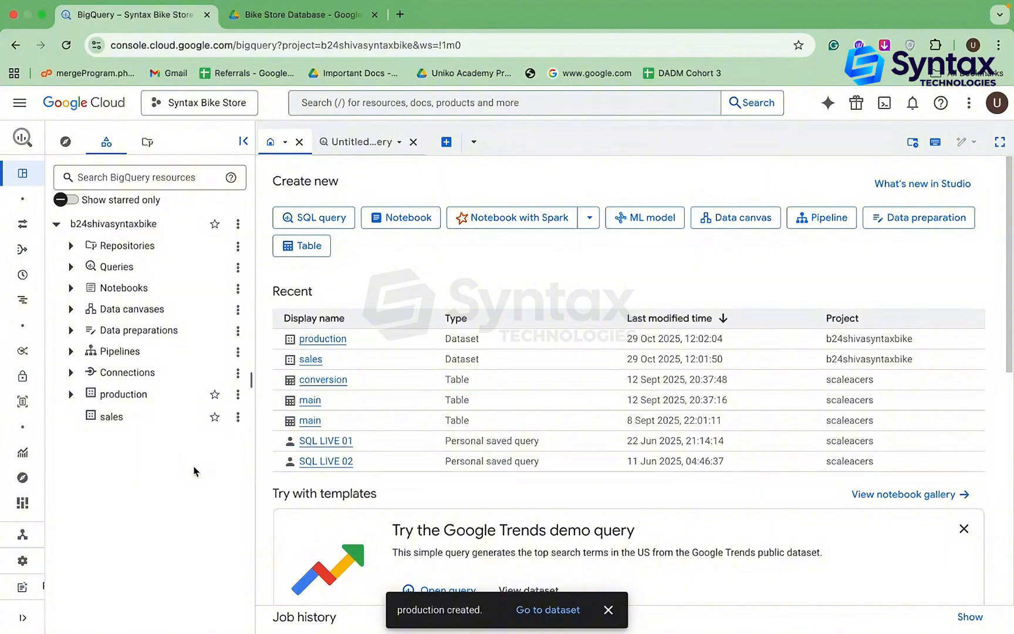
Start a new table in the sales dataset and set its source to Upload
left_click(238, 416)
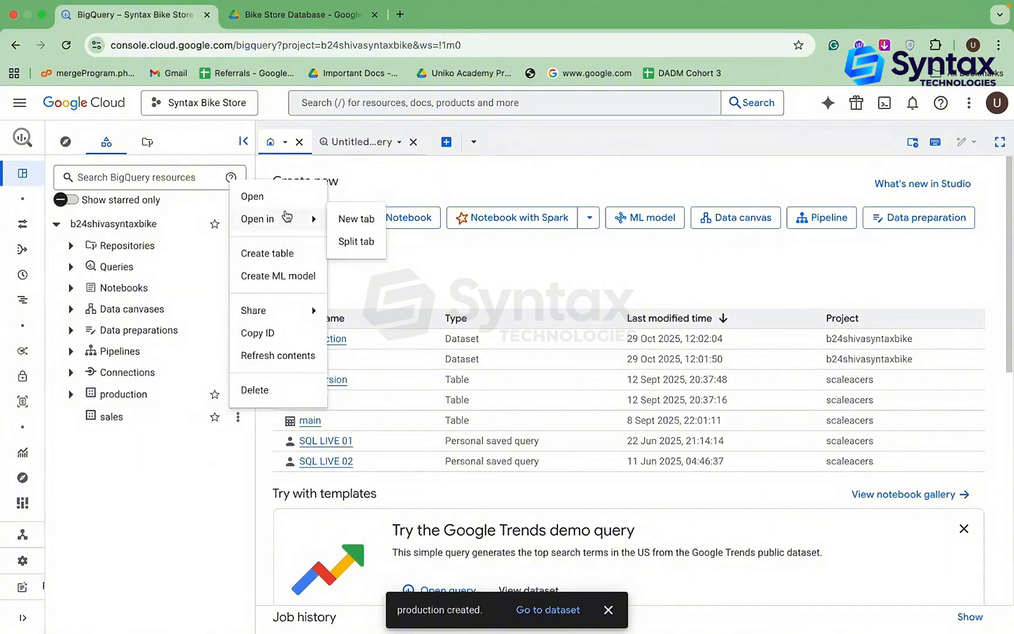
left_click(267, 258)
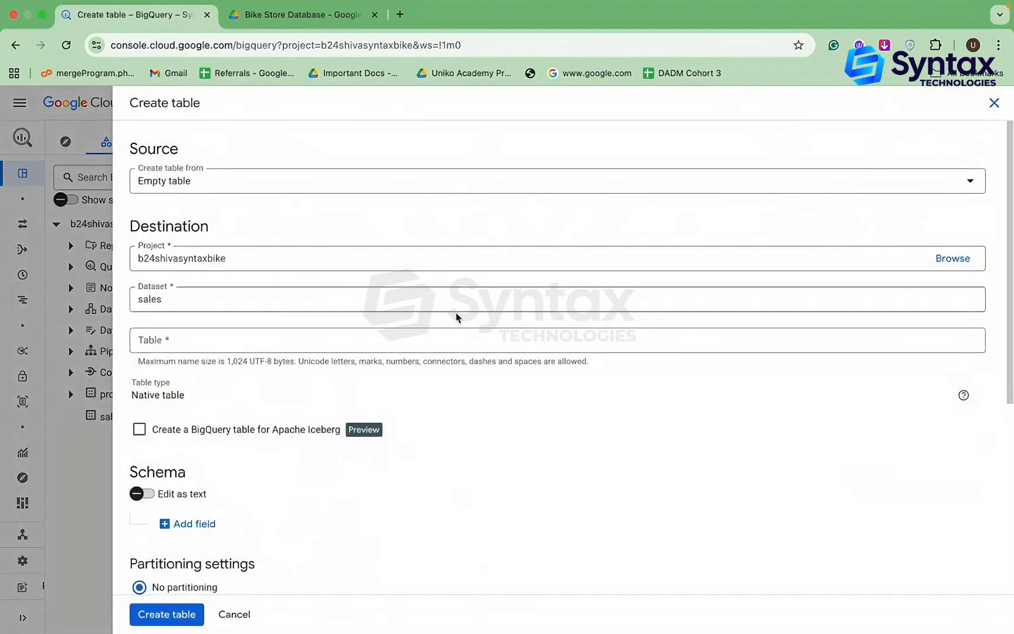
left_click(191, 186)
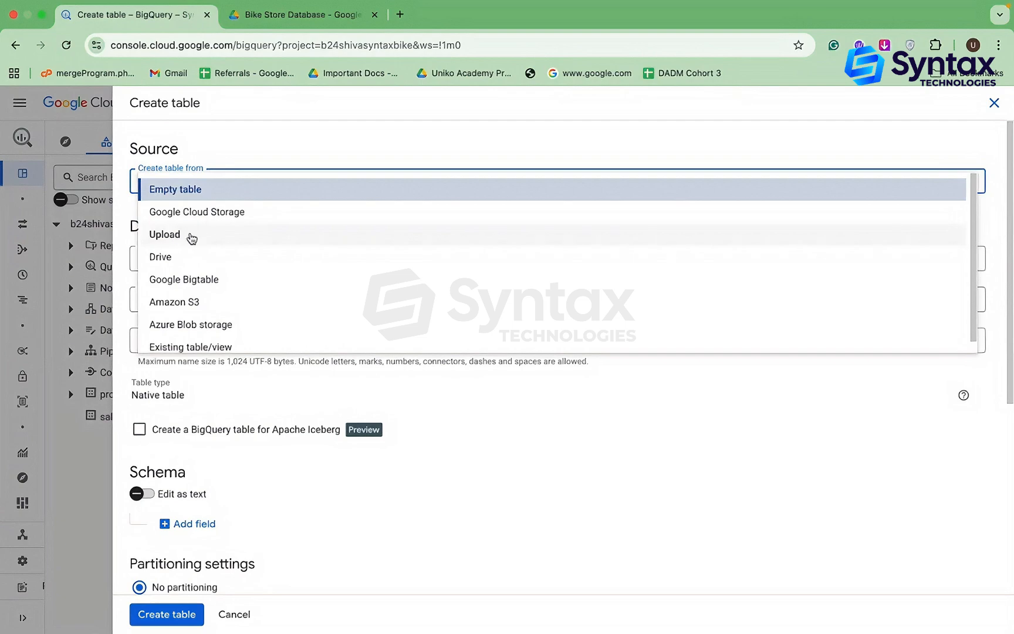
left_click(226, 238)
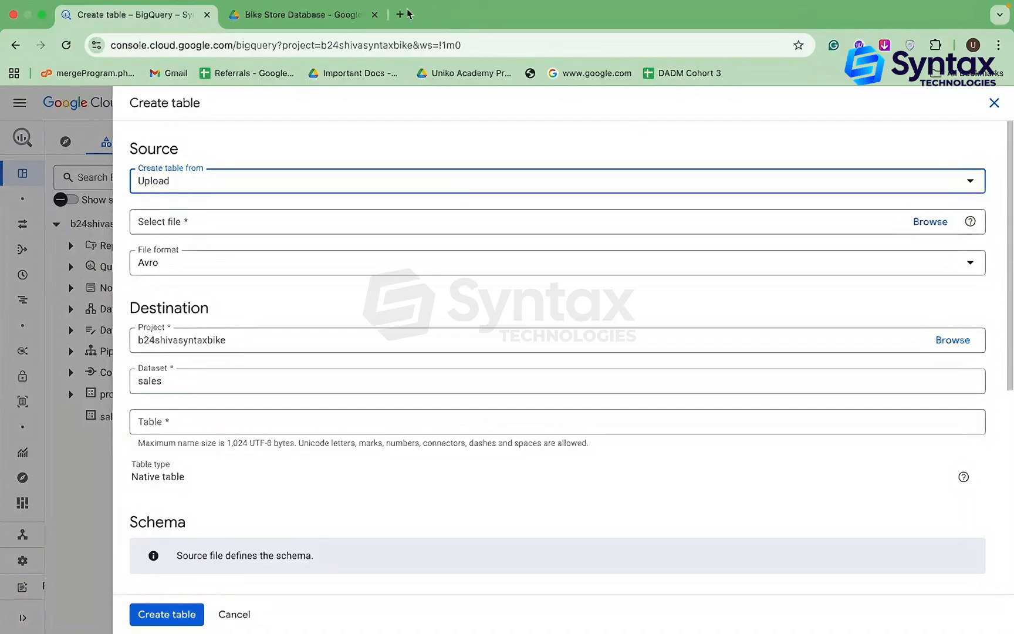
Try Drive as the new table's source and check the actions offered for brands.csv in the Google Drive folder
left_click(336, 18)
left_click(920, 265)
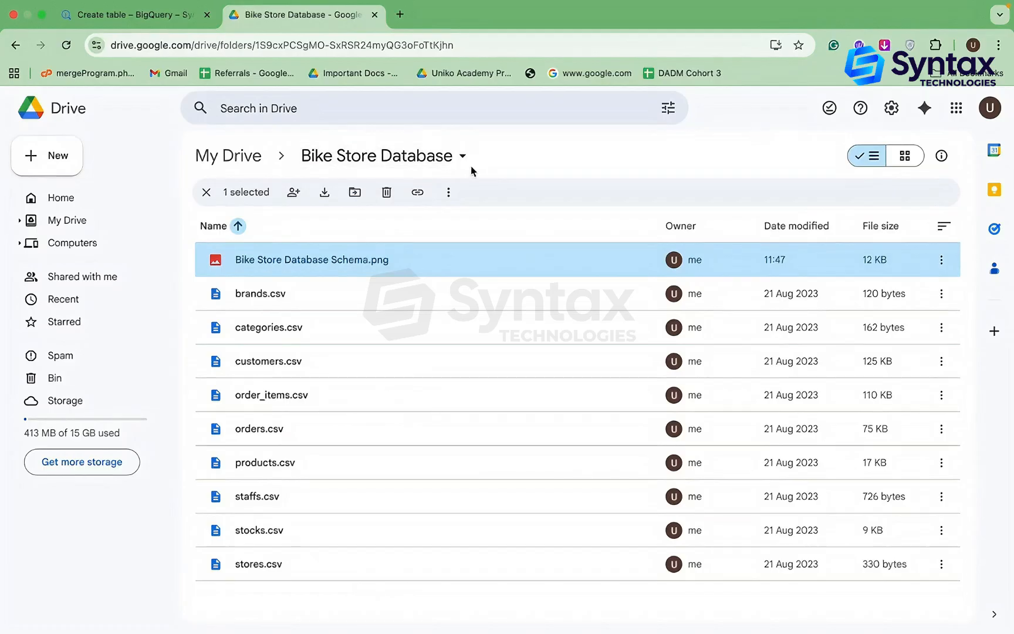
left_click(135, 15)
left_click(188, 183)
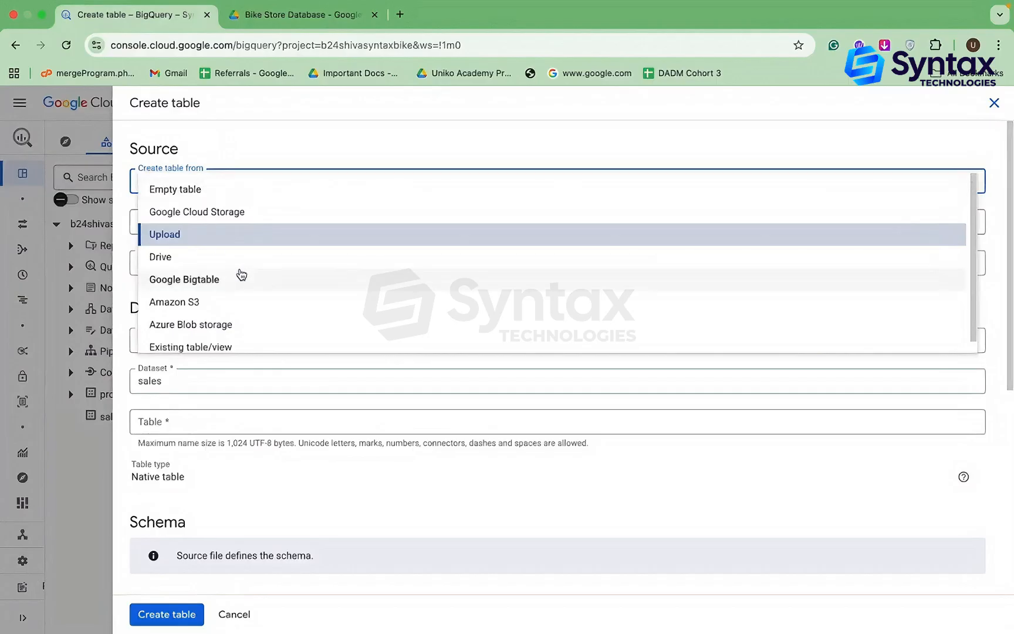
left_click(187, 264)
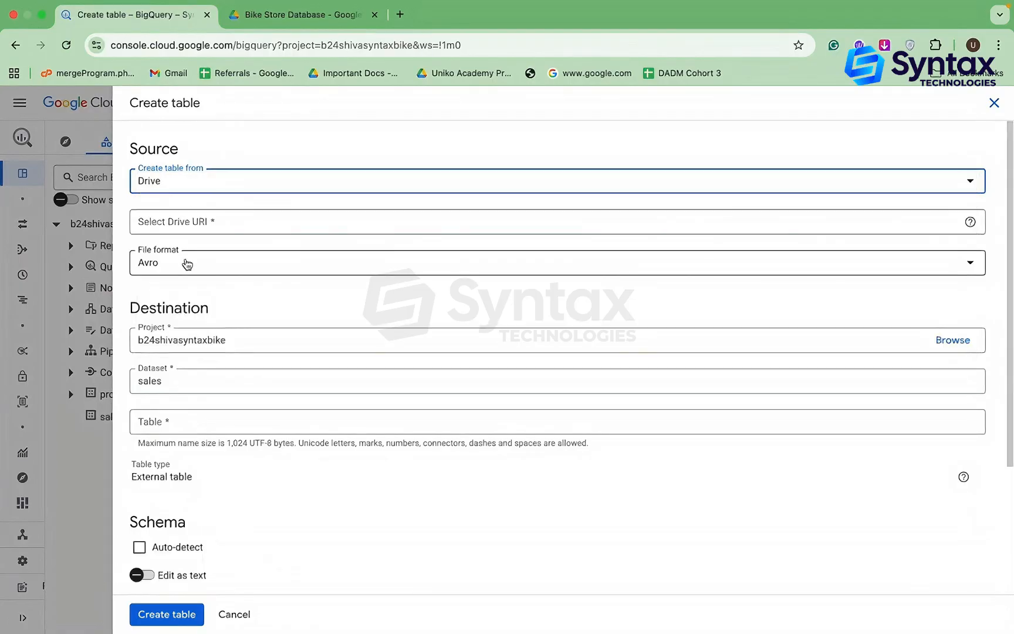
left_click(869, 219)
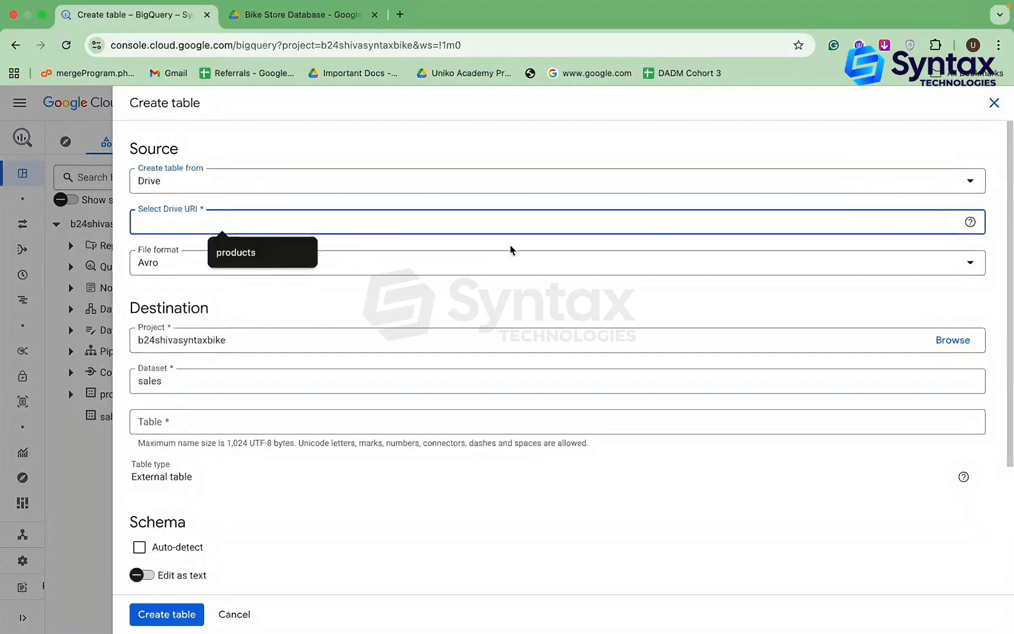
left_click(289, 18)
left_click(256, 300)
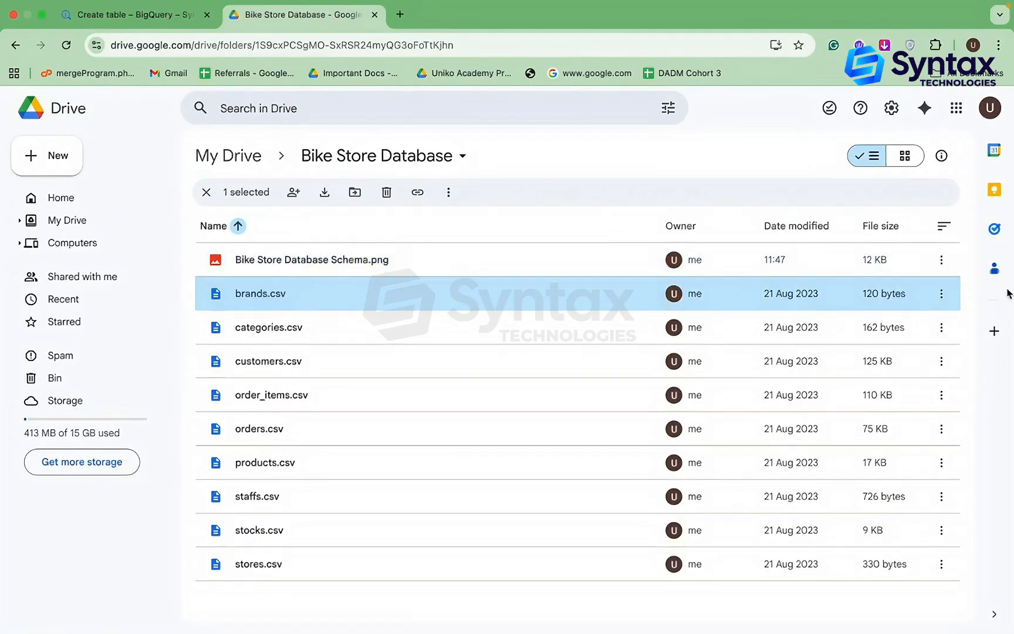
left_click(940, 294)
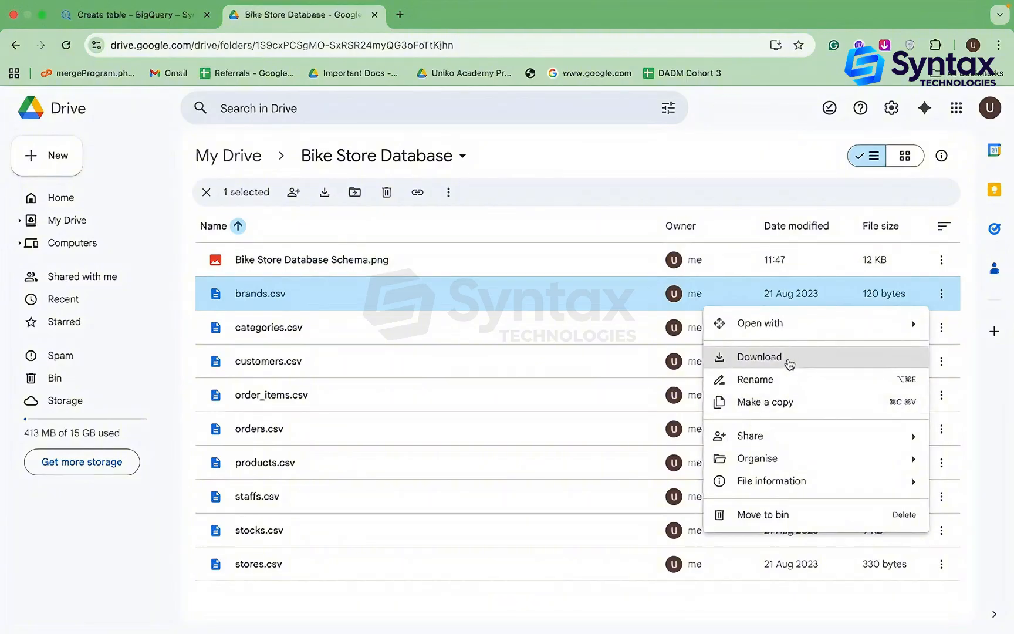
Set the table source to Upload in BigQuery and choose customers.csv from the Bike Store Dataset folder in Downloads
left_click(145, 23)
left_click(293, 188)
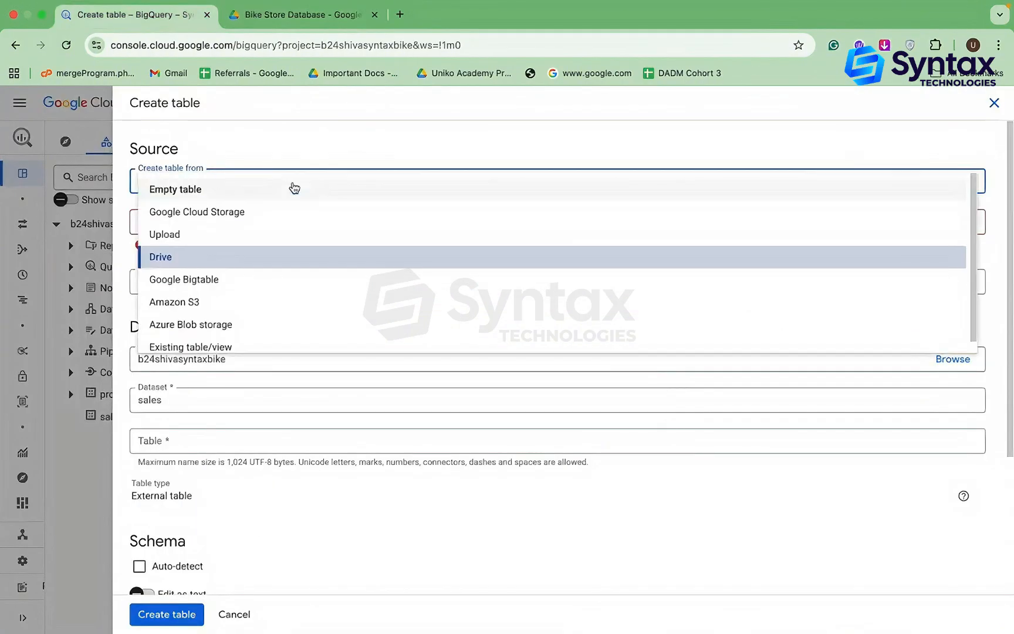
left_click(216, 236)
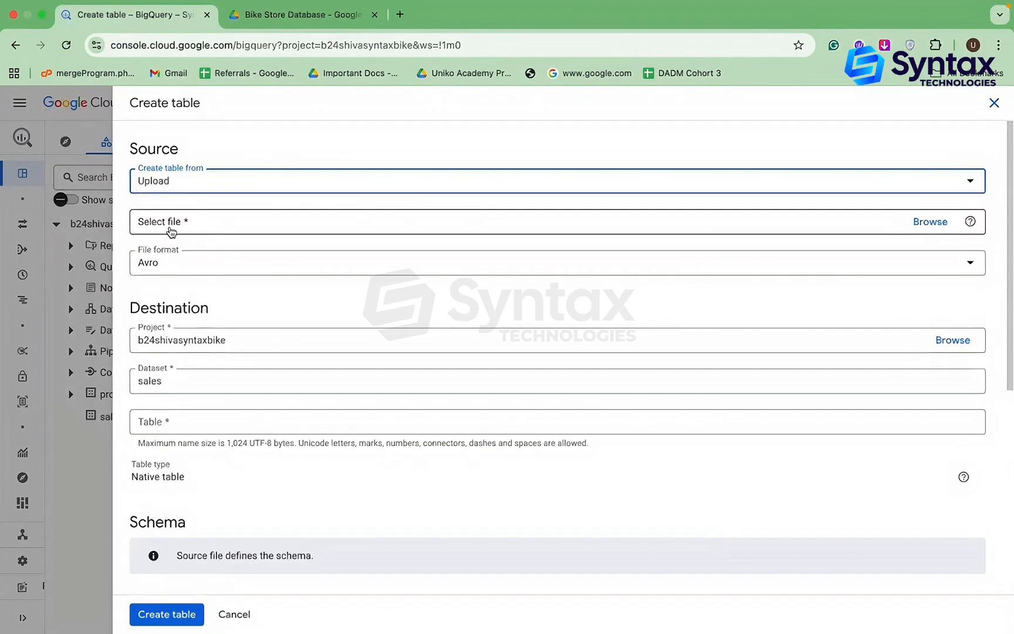
left_click(939, 221)
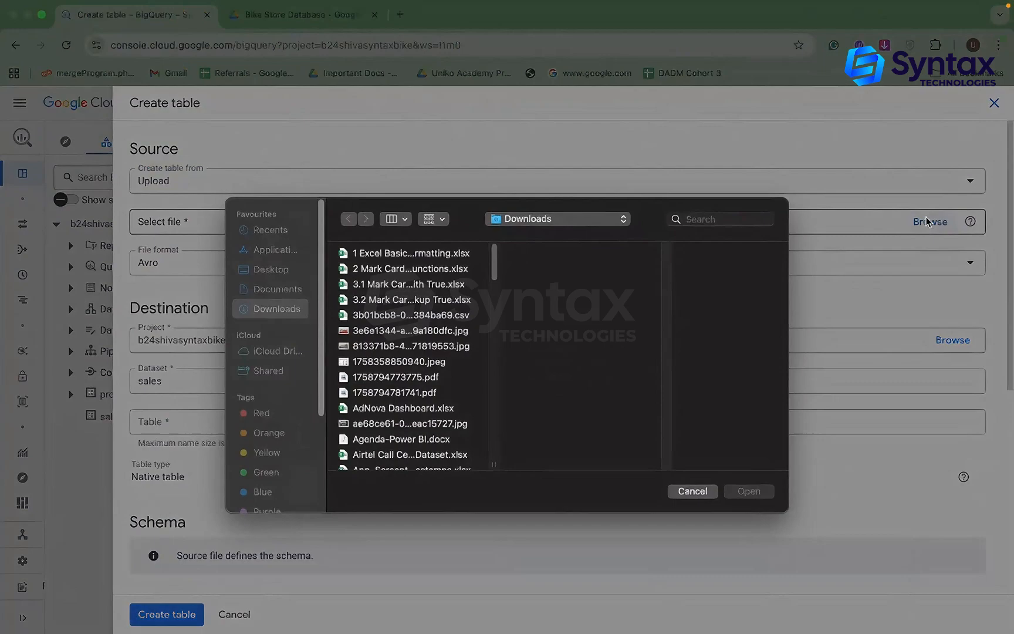
scroll(433, 290, "down", 2)
scroll(433, 290, "up", 5)
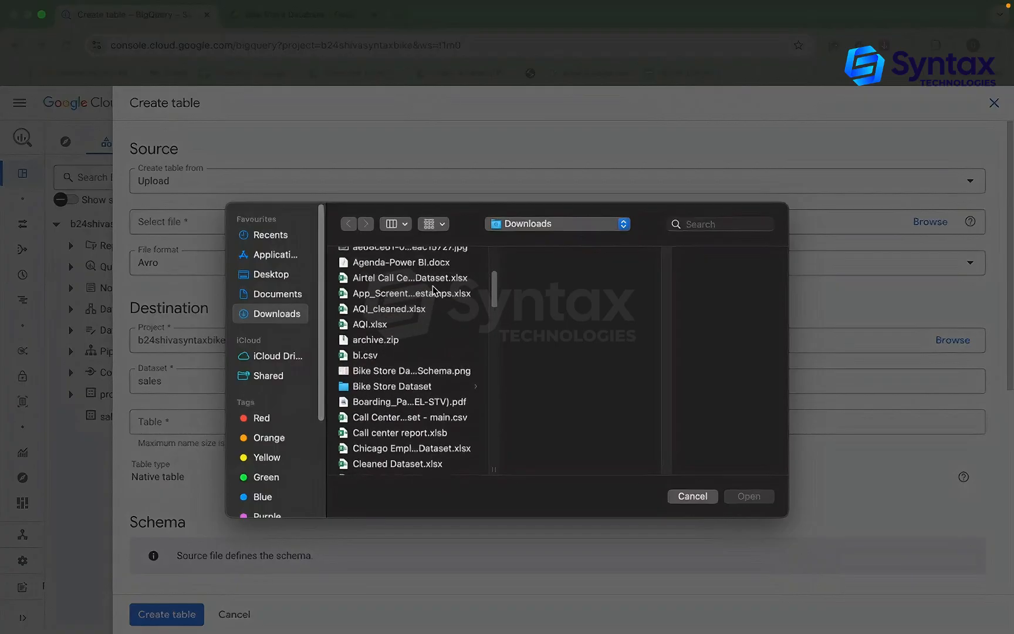
left_click(365, 389)
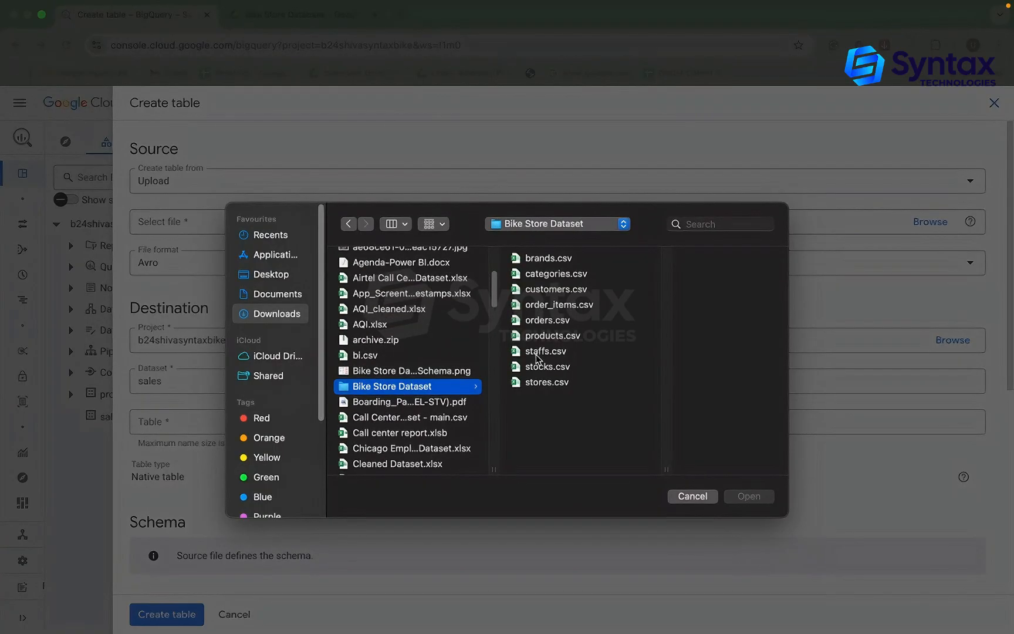
left_click(545, 293)
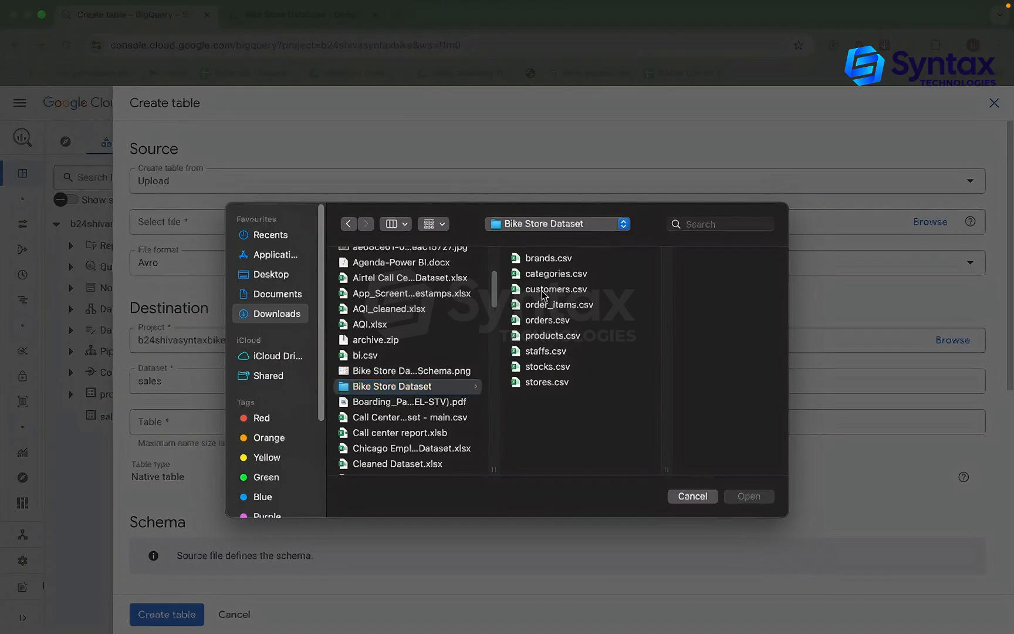
left_click(759, 497)
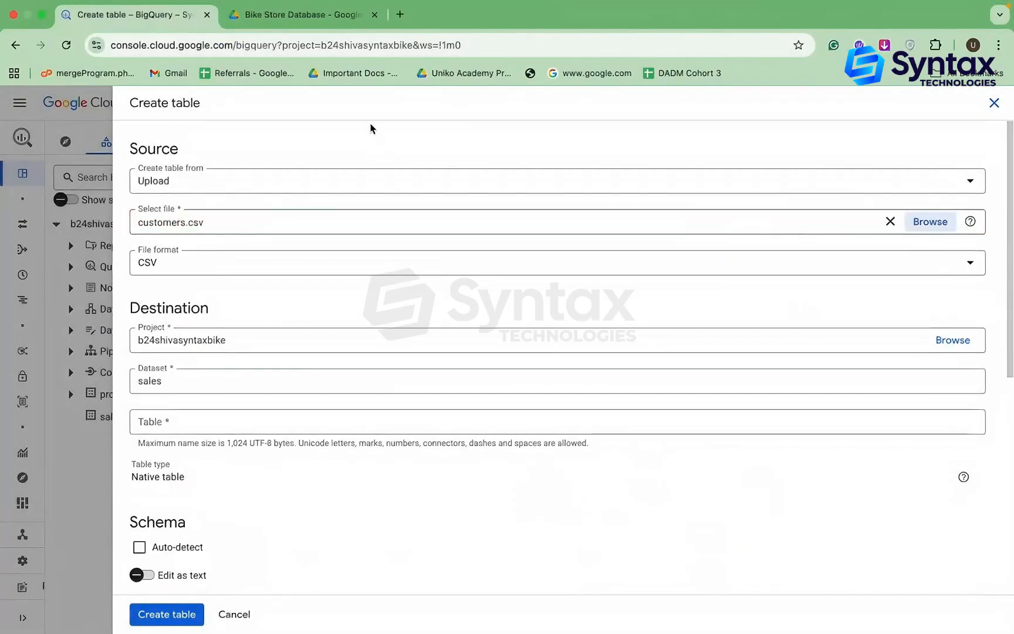
Check the customers table in the Google Drive schema image, then review the table source options in BigQuery
left_click(274, 7)
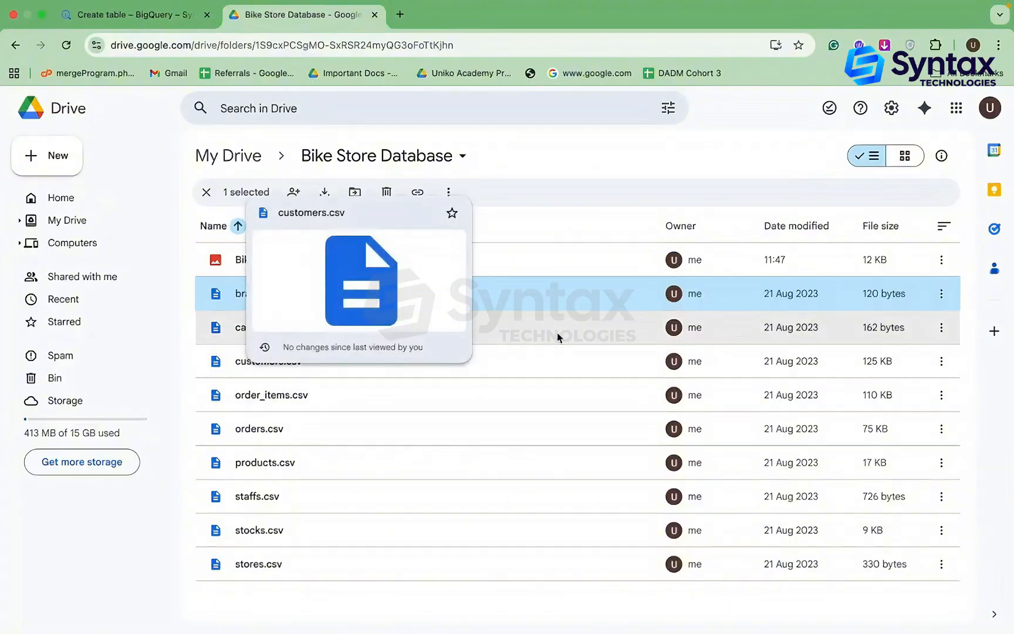
double_click(665, 259)
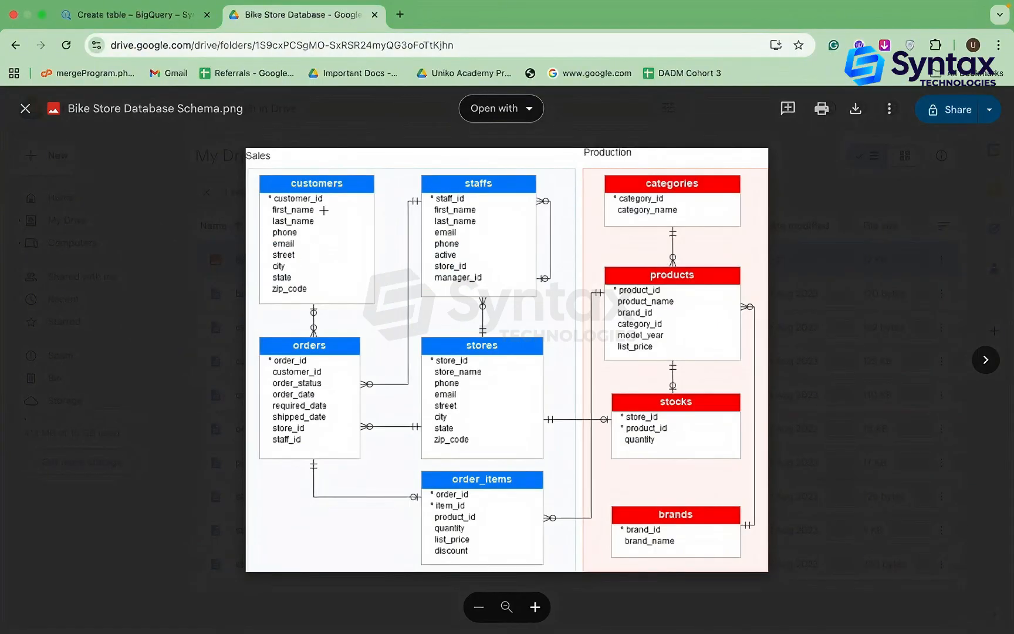
left_click(141, 7)
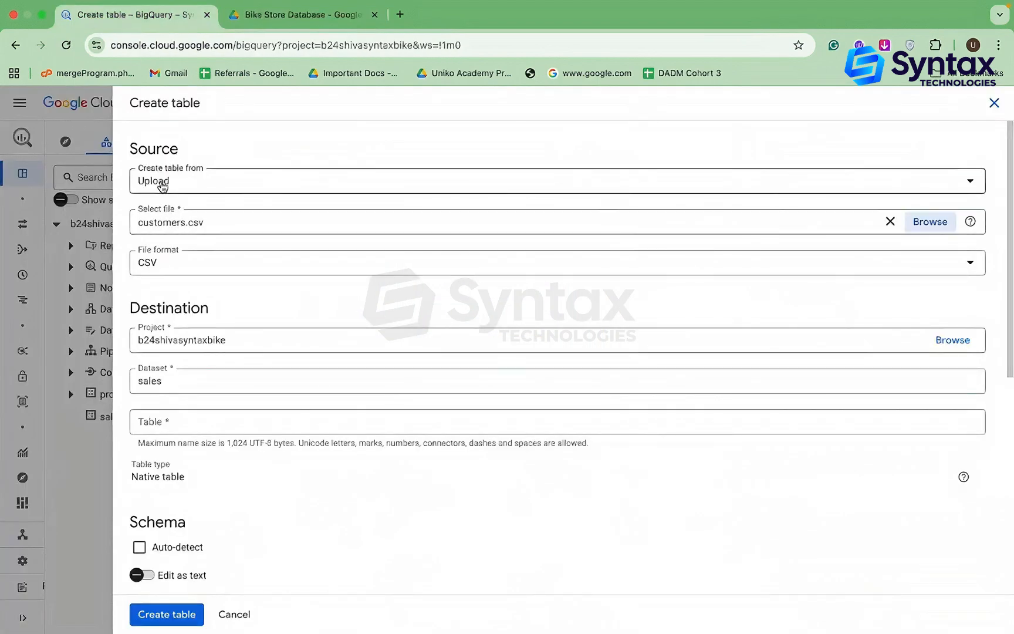
left_click(217, 183)
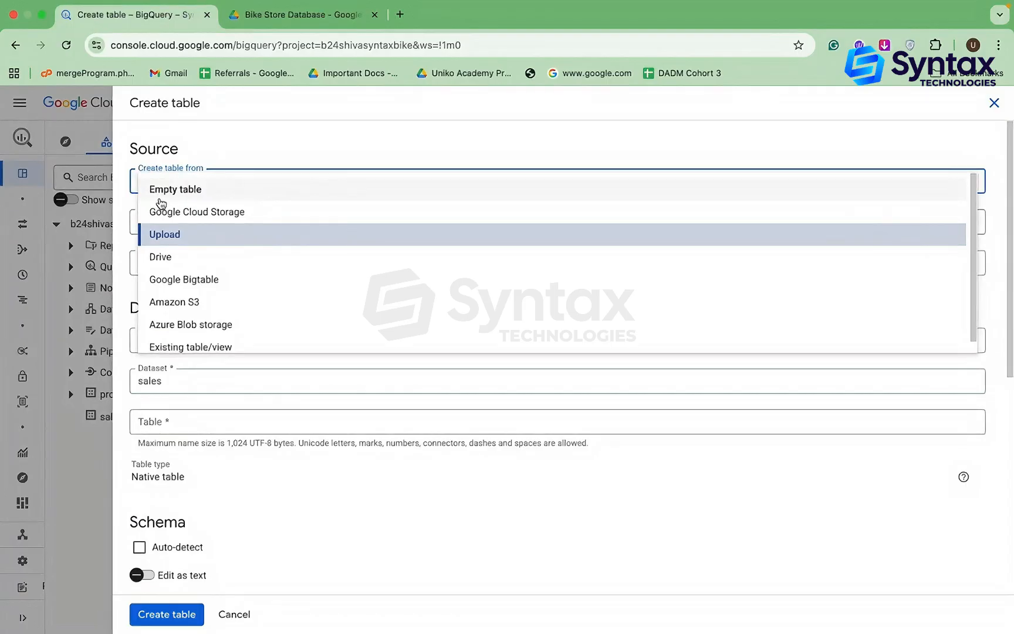
left_click(208, 159)
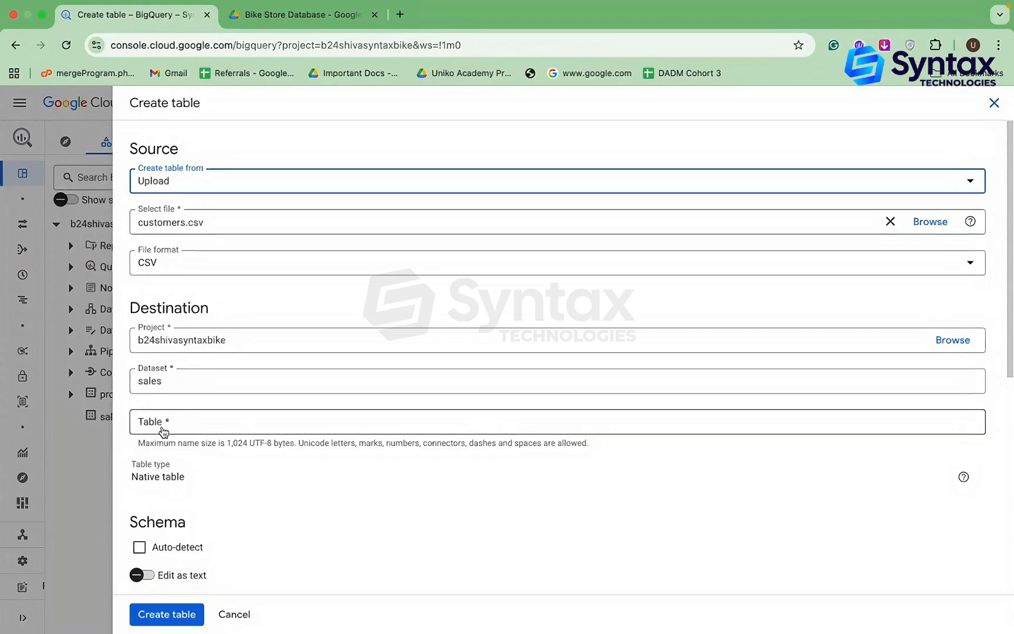
Name the new table customers and enable schema auto-detection
left_click(191, 423)
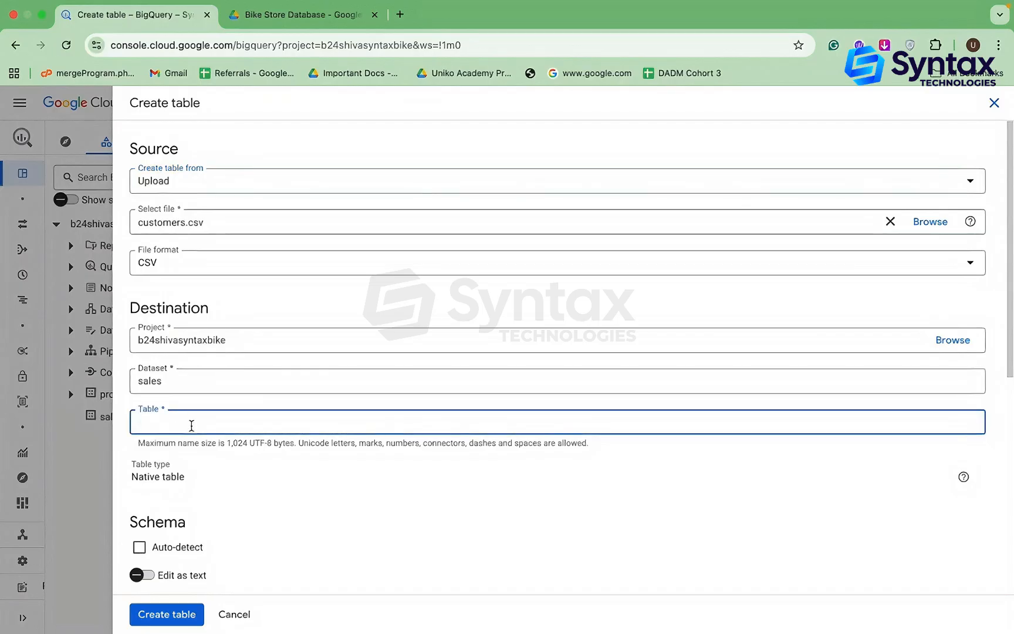
scroll(192, 425, "down", 1)
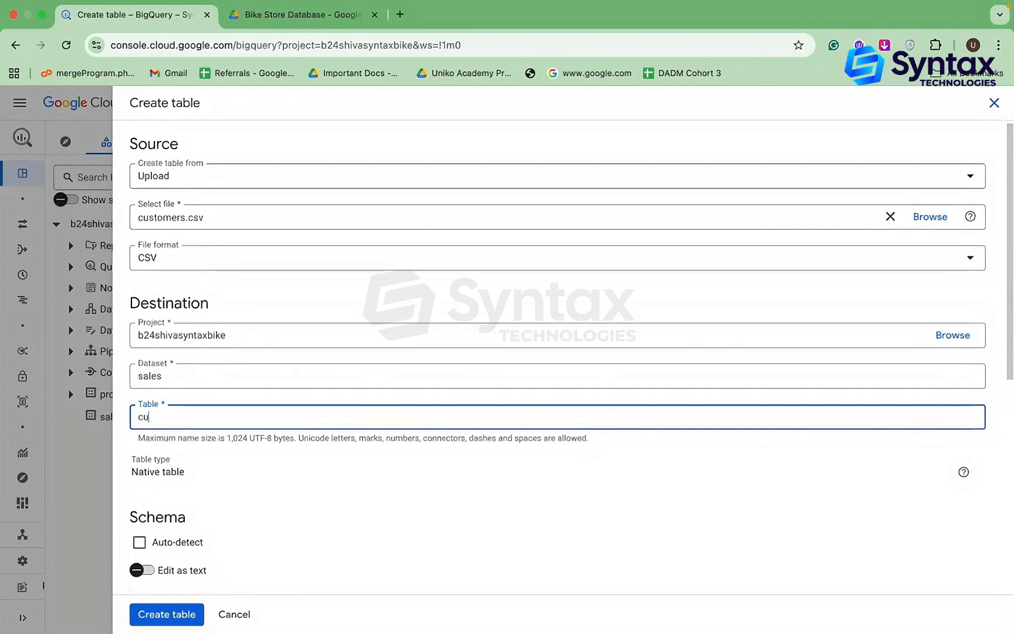
type("tomers")
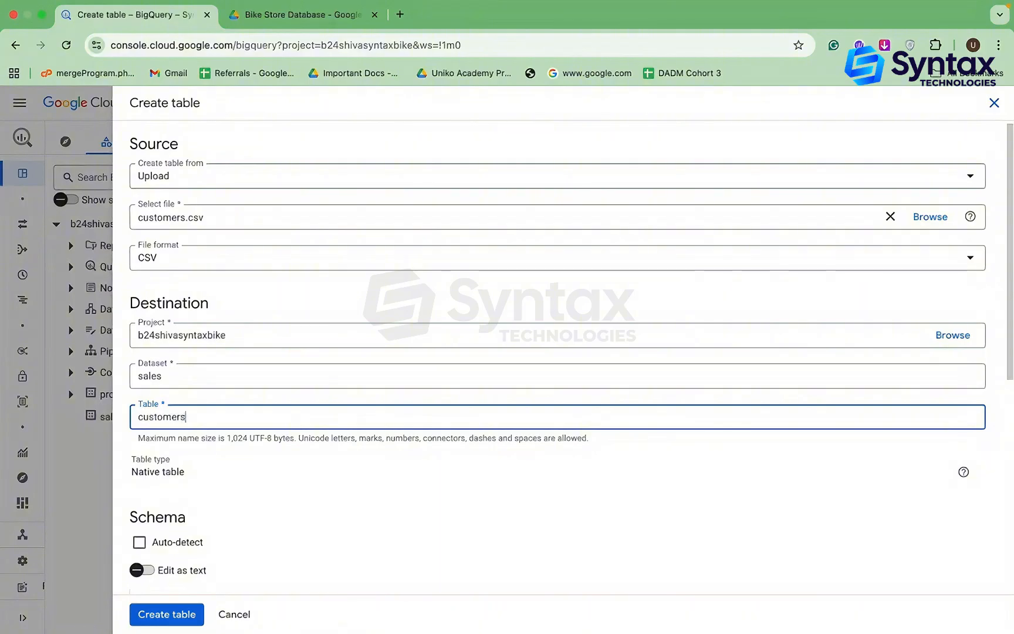
scroll(193, 384, "down", 1)
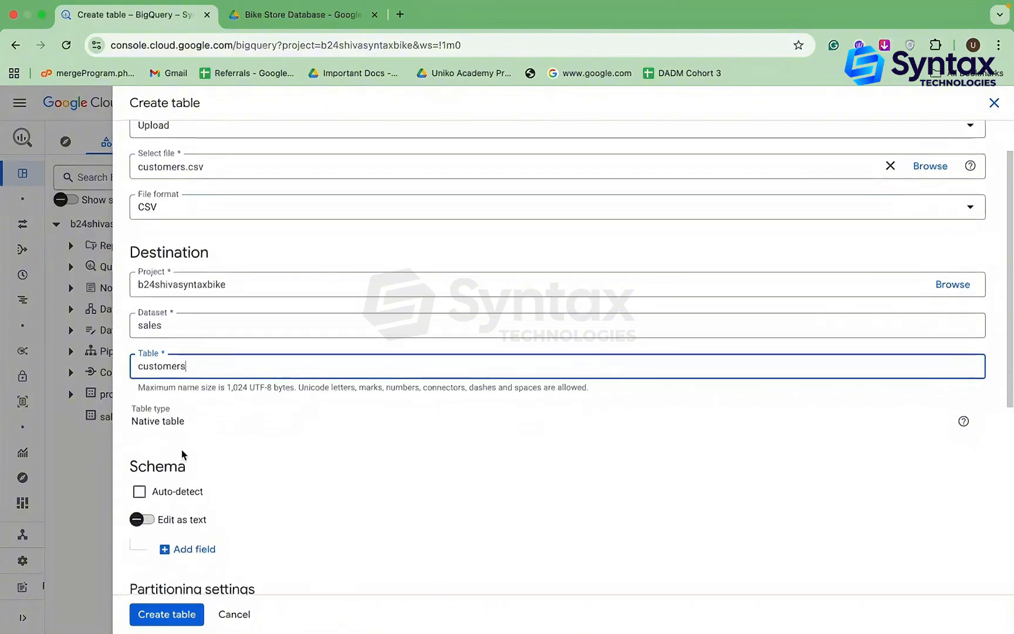
left_click(139, 491)
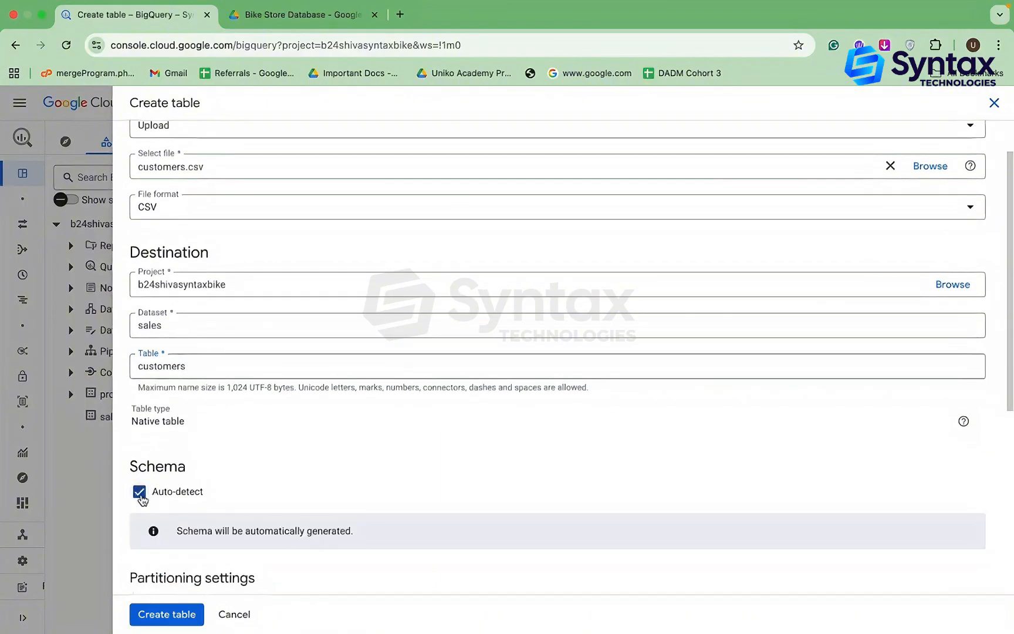
Review the partitioning, cluster and tag settings, then create the customers table in the sales dataset
scroll(166, 522, "down", 1)
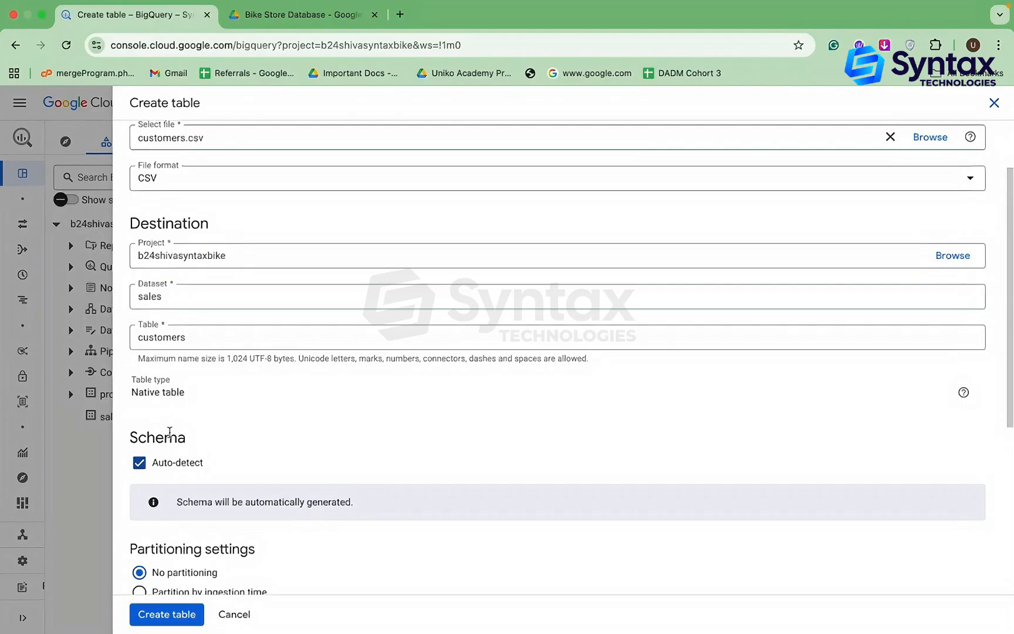
scroll(170, 432, "down", 5)
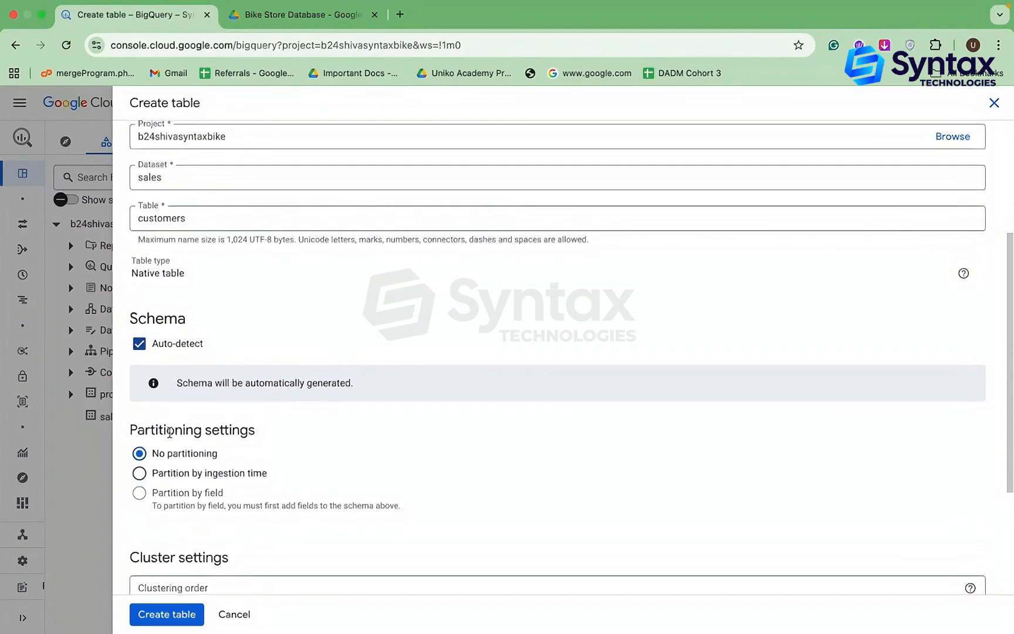
scroll(169, 433, "down", 3)
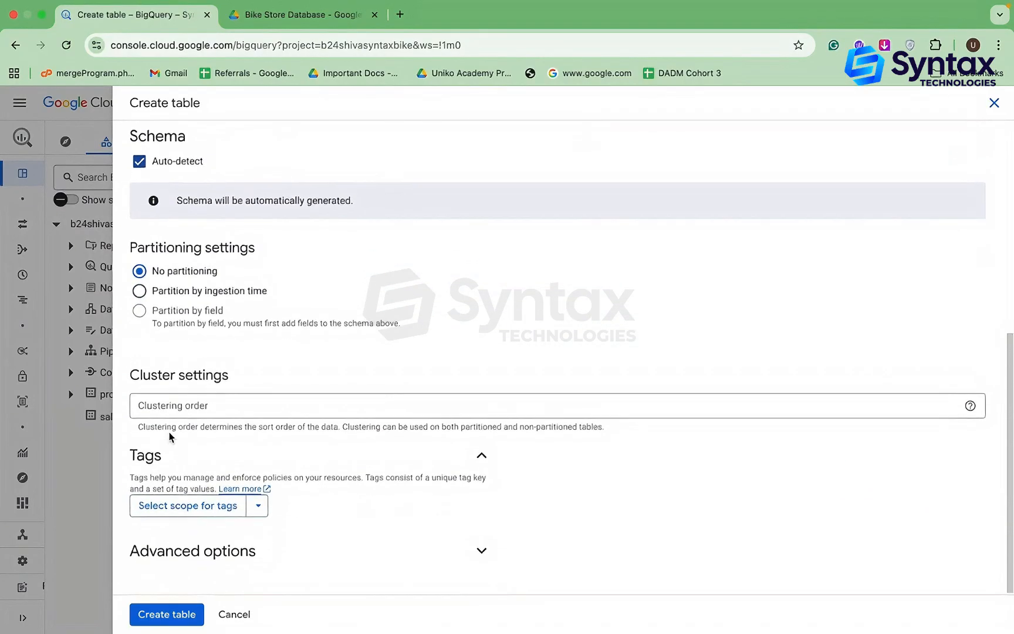
scroll(170, 434, "up", 10)
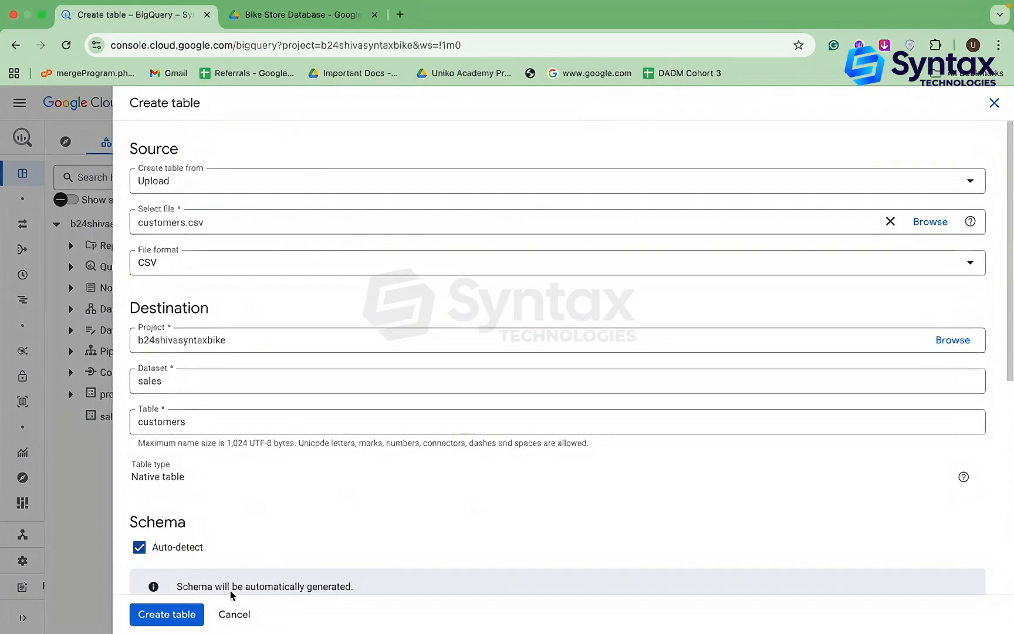
left_click(158, 617)
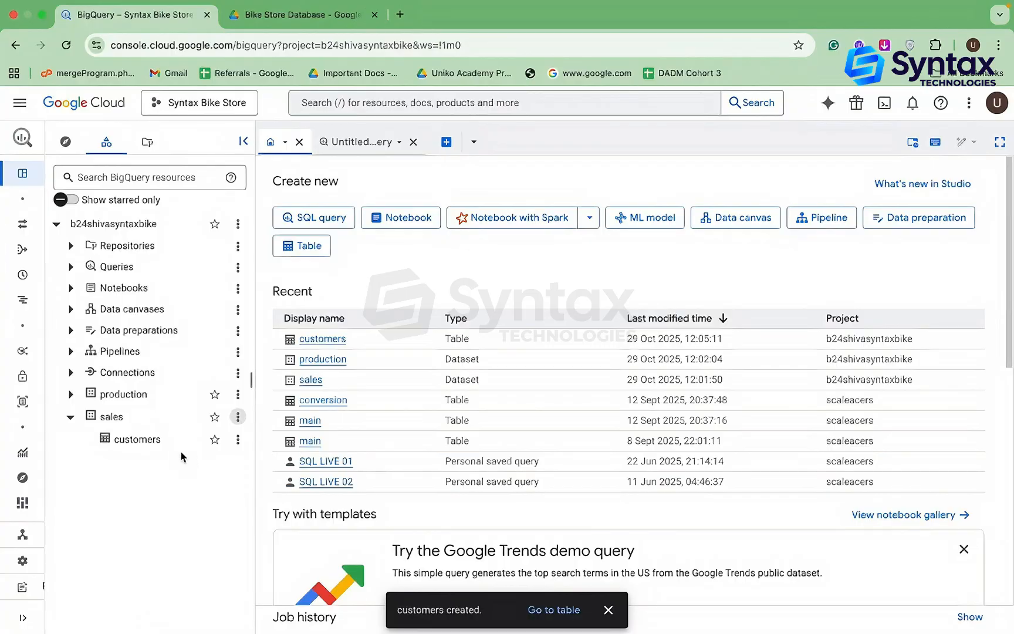
Collapse and re-expand the b24shivasyntaxbike project and its sales dataset to examine the project, dataset and table hierarchy
left_click(70, 418)
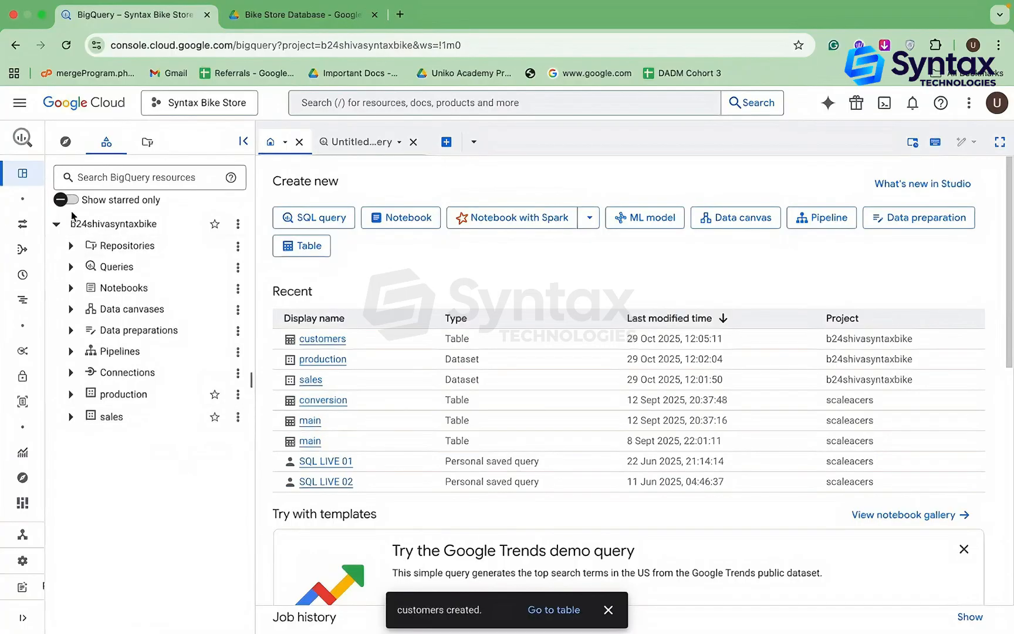
left_click(57, 224)
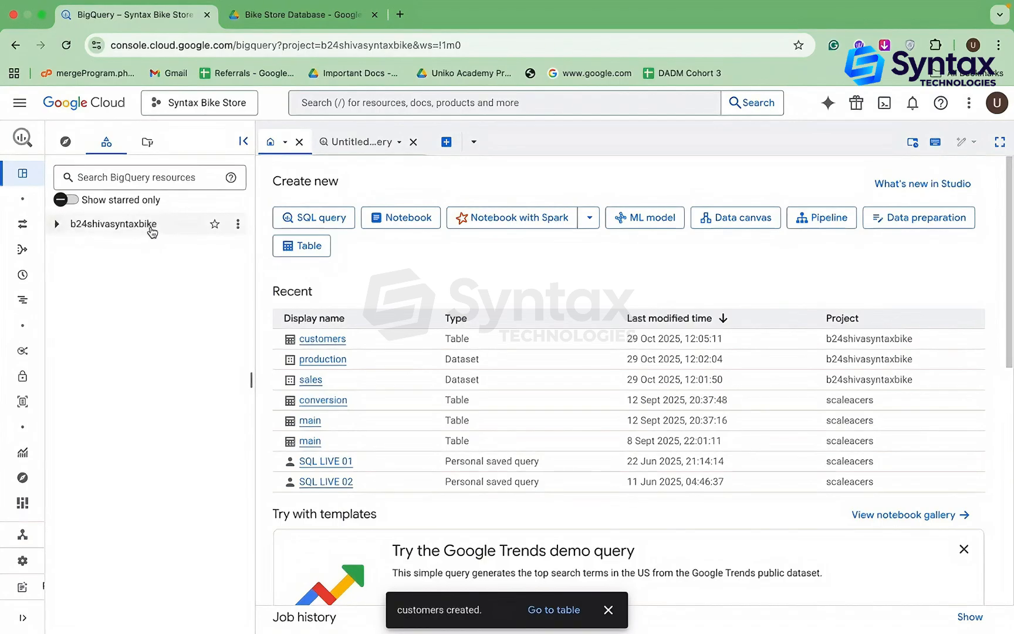
left_click(56, 224)
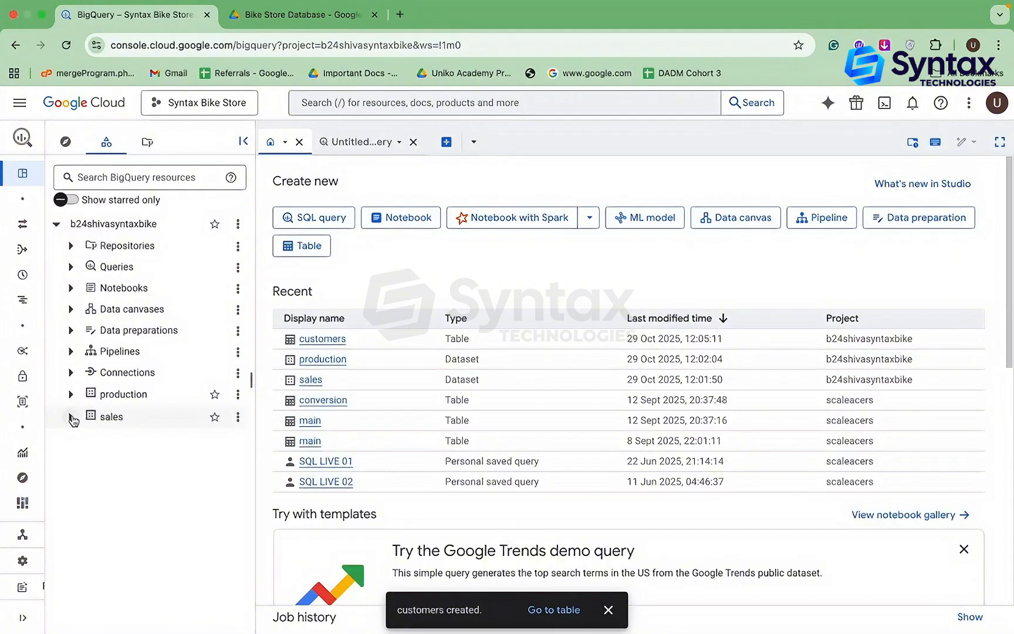
left_click(71, 417)
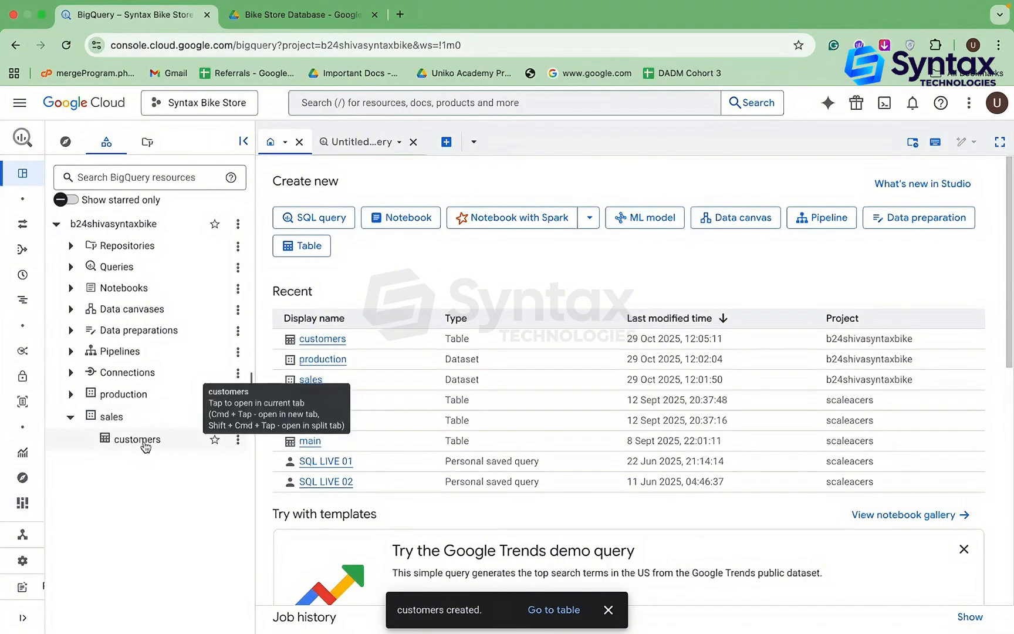
Open a new query on the sales dataset's customers table and close the Reference pane
left_click(237, 440)
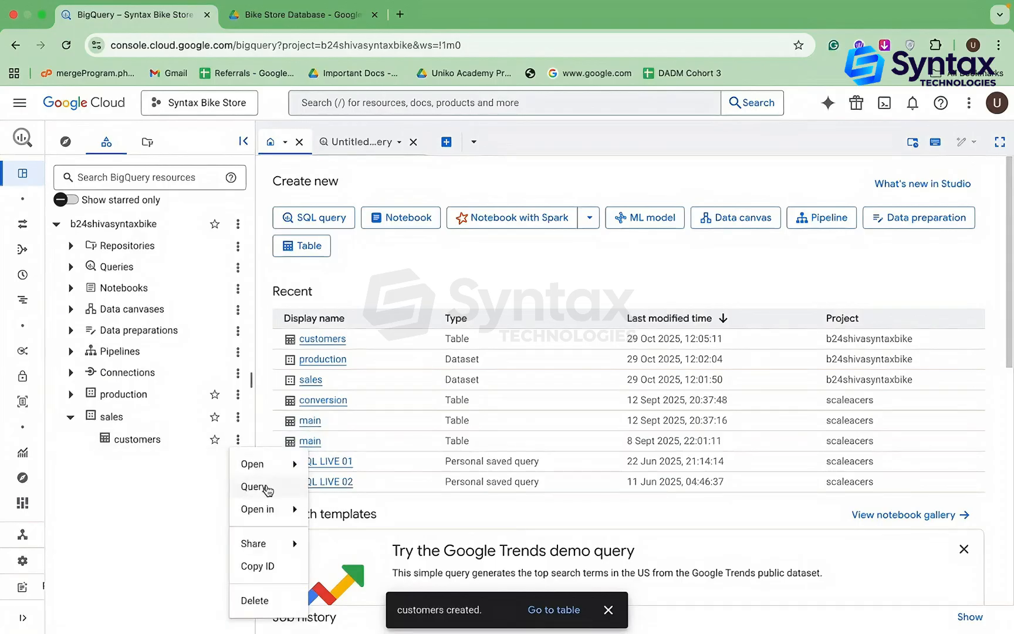
left_click(266, 486)
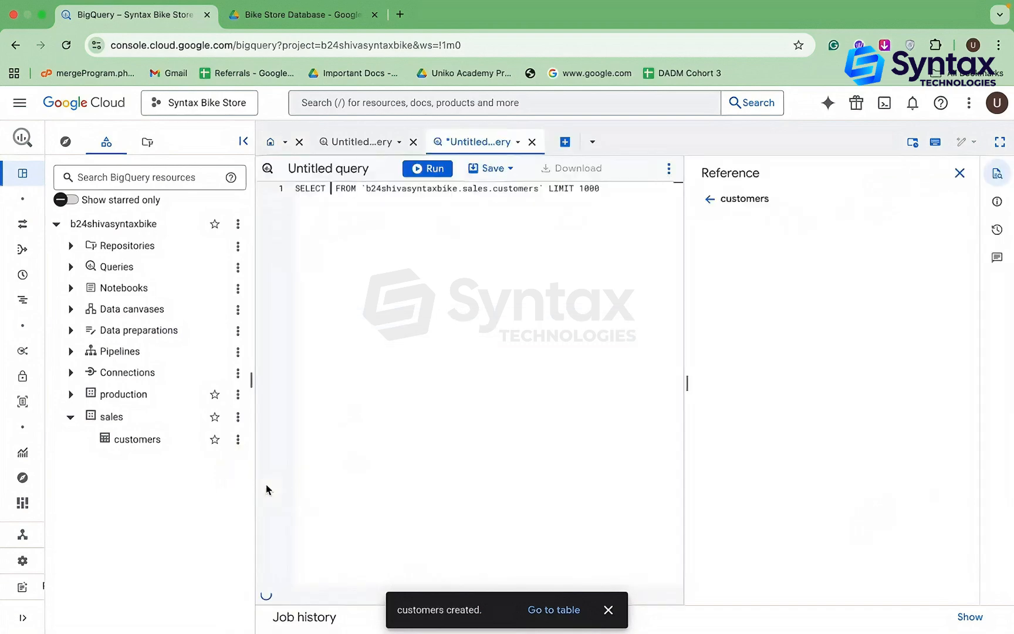
left_click(960, 173)
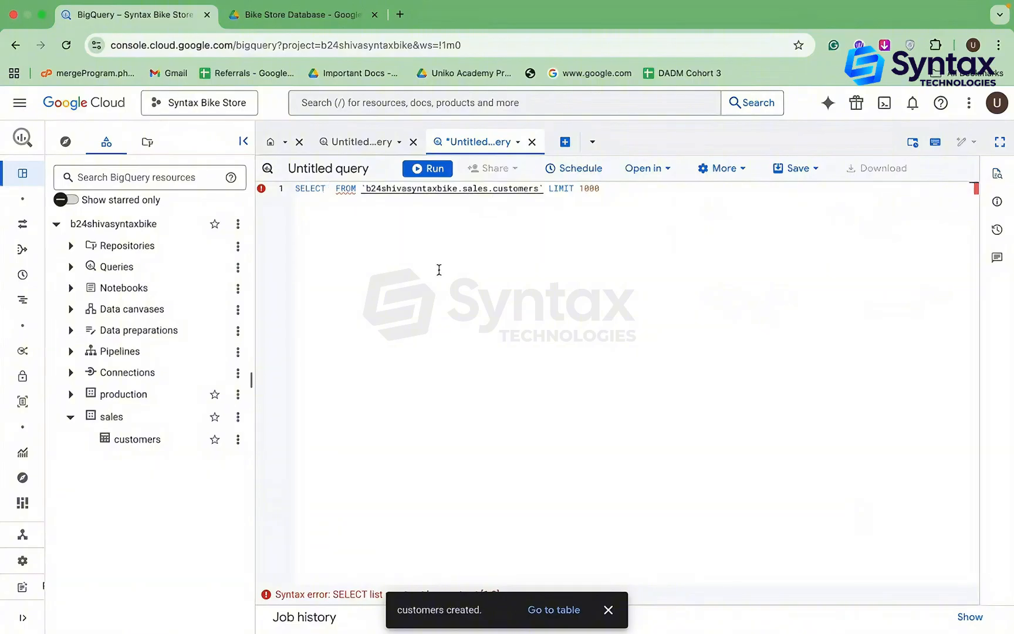
Complete the query to select all columns from the sales dataset's customers table, run it and dismiss the cost-control tip
type("*")
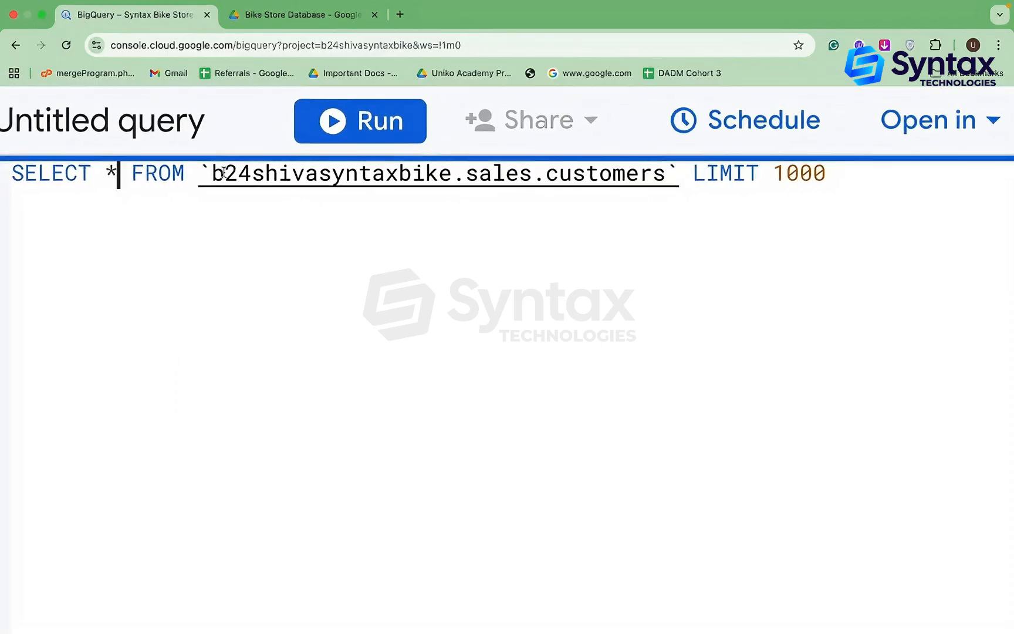
left_click_drag(212, 174, 668, 176)
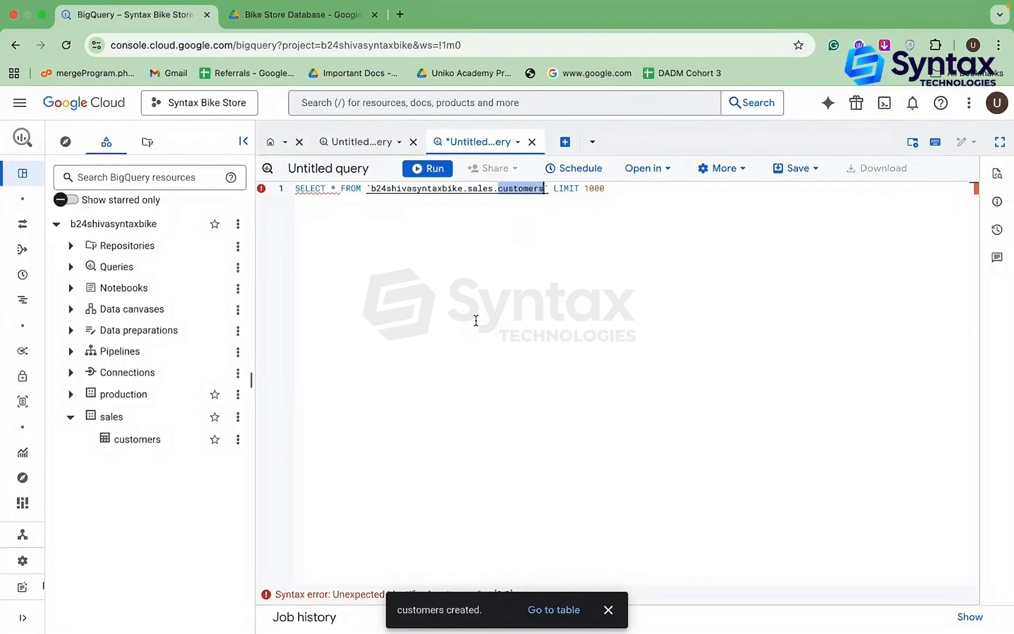
key("super+a")
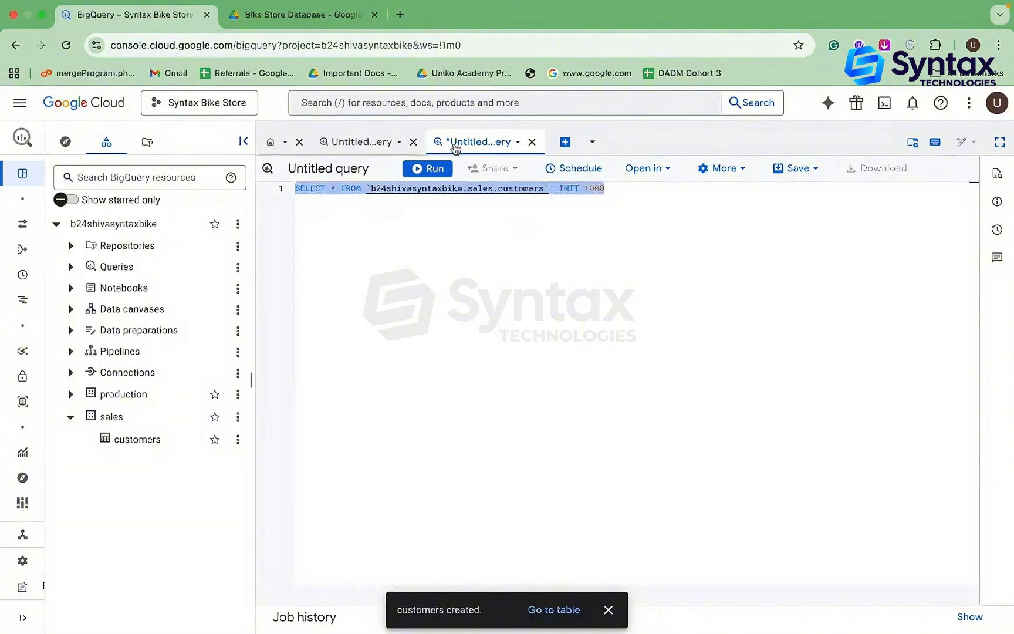
left_click(430, 168)
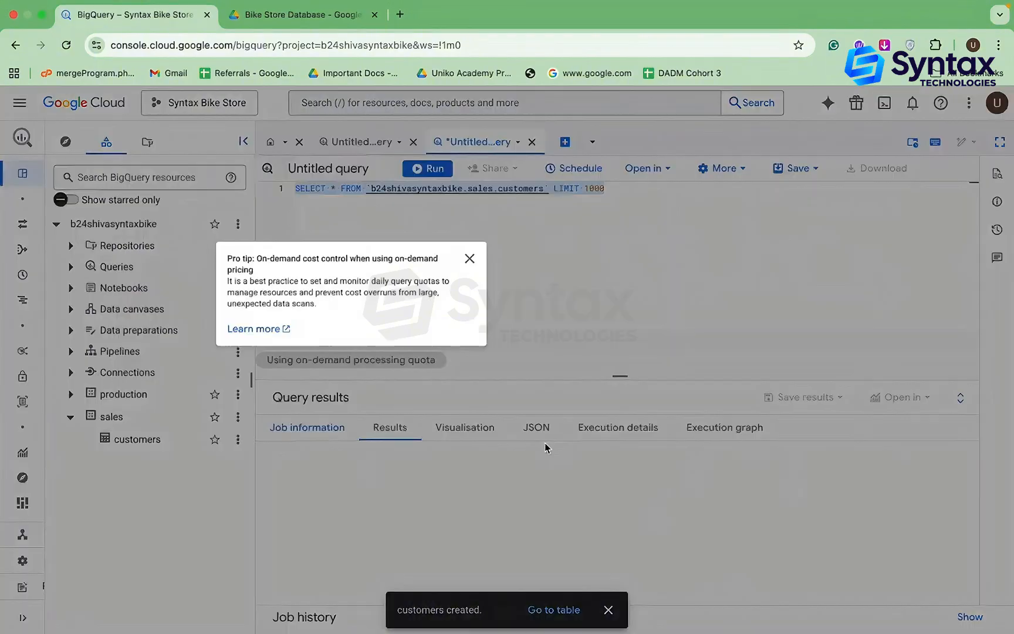
left_click(470, 259)
Examine all columns of the customers query results and compare them with the customers table in the Bike Store Database Schema diagram
scroll(562, 526, "right", 10)
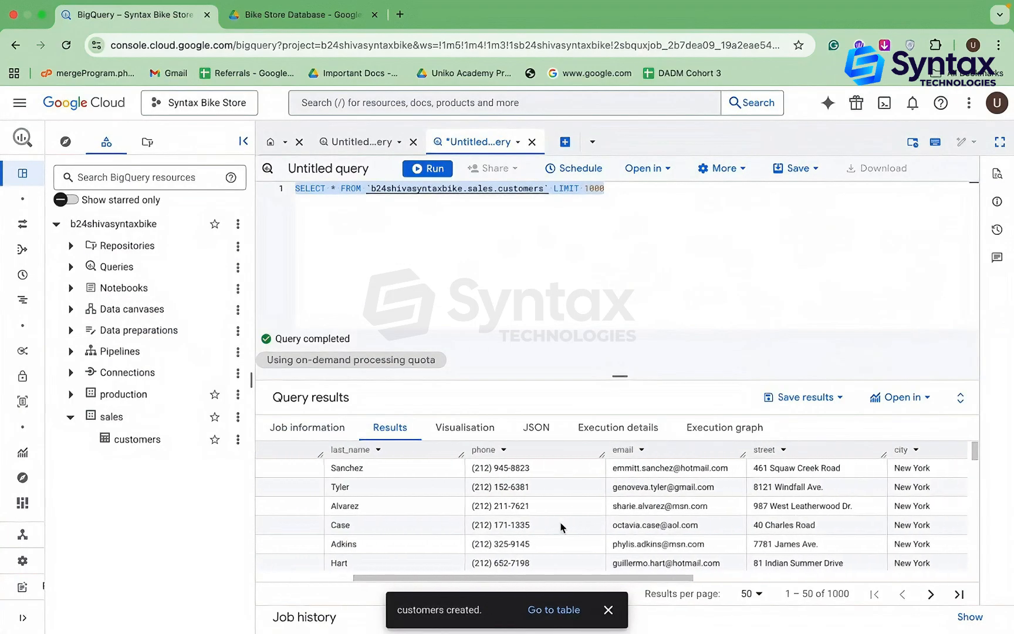
scroll(563, 526, "right", 2)
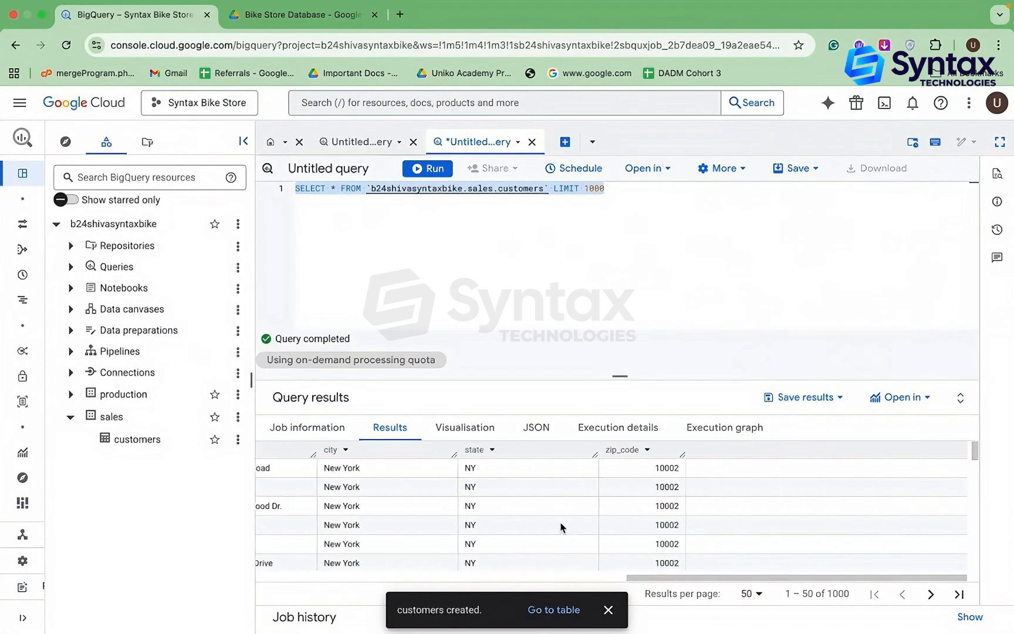
scroll(562, 527, "left", 10)
scroll(562, 526, "right", 10)
scroll(562, 526, "left", 10)
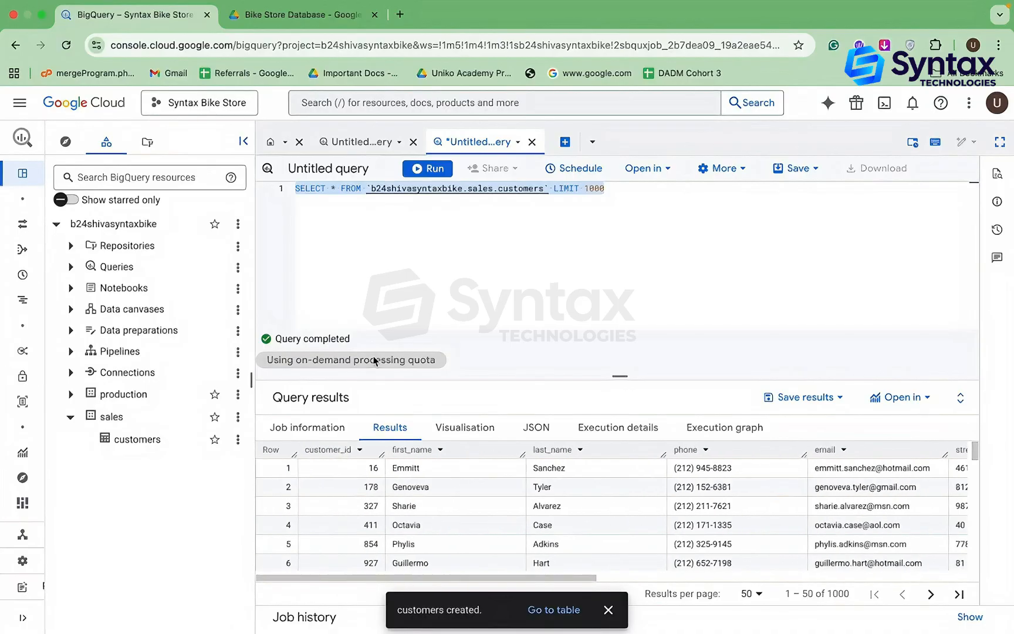
mouse_move(373, 361)
left_click(328, 15)
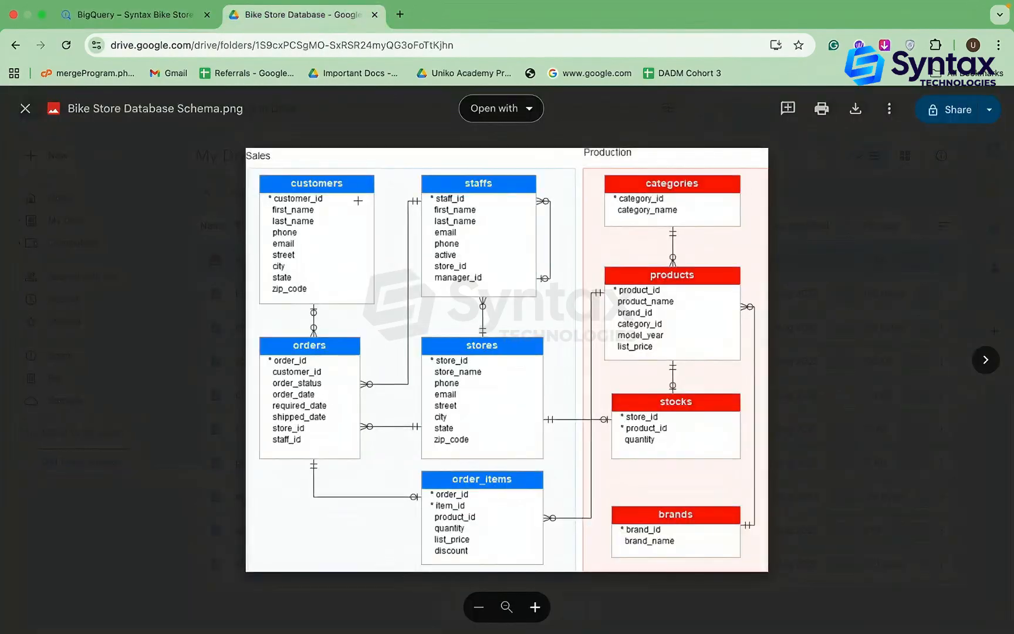
left_click(147, 13)
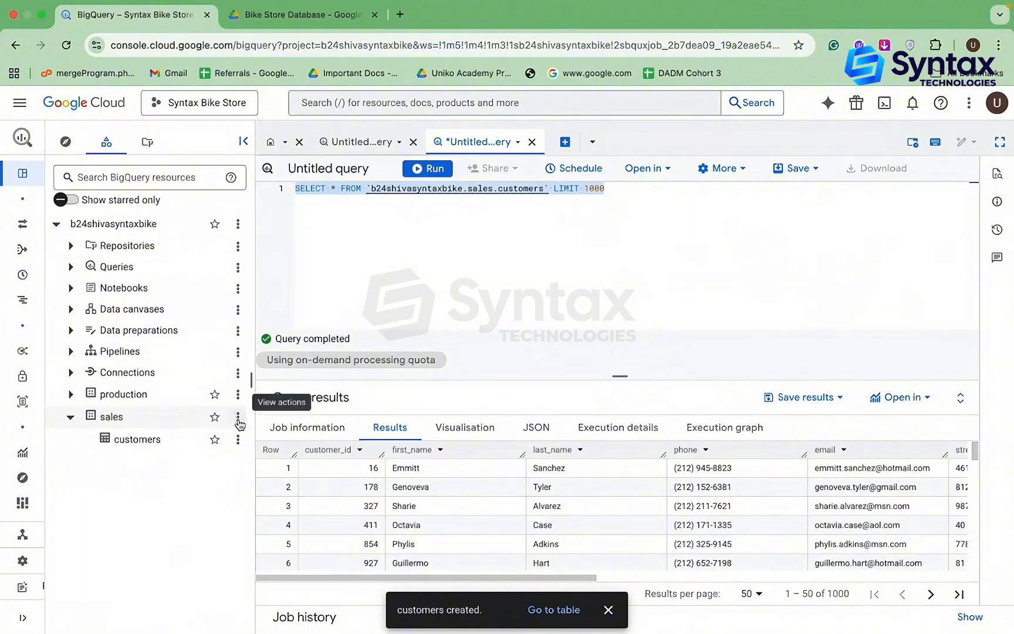
Start a new table in the sales dataset with Upload as the source and stores.csv as the file
left_click(238, 416)
left_click(271, 254)
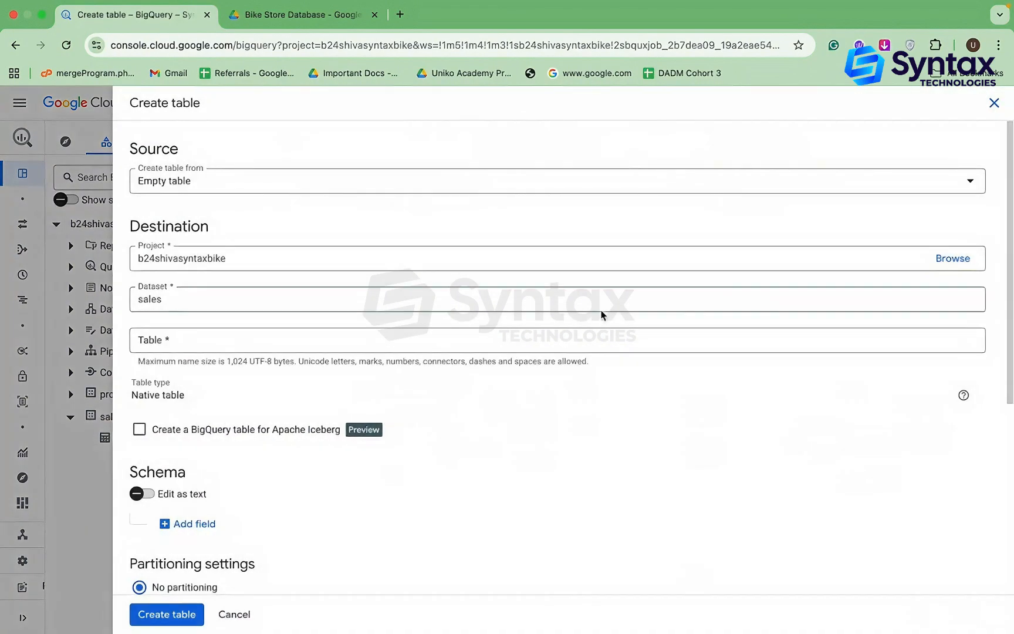
left_click(962, 193)
left_click(281, 242)
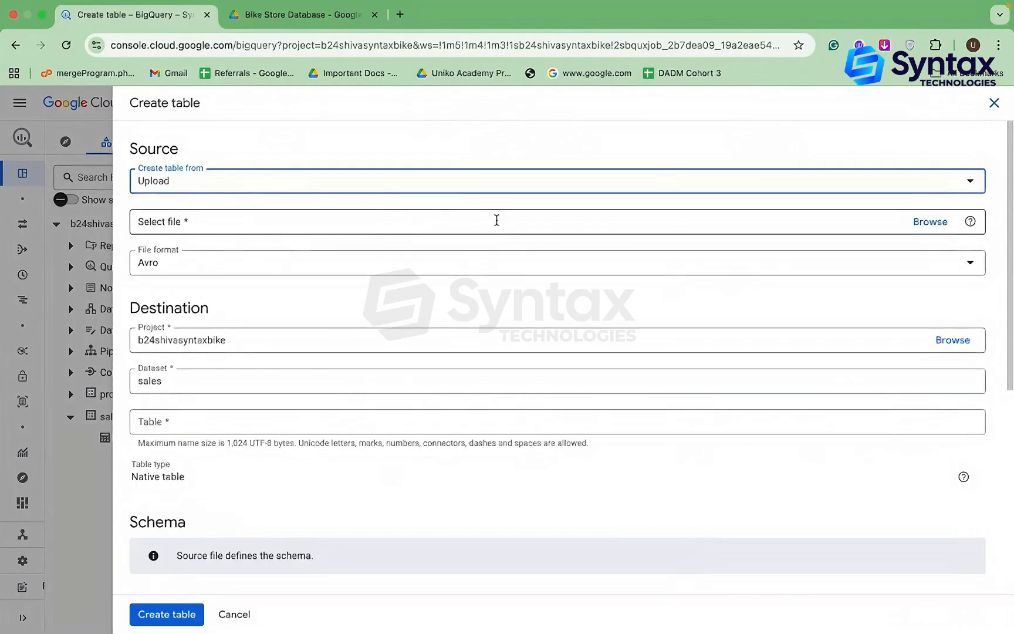
left_click(930, 221)
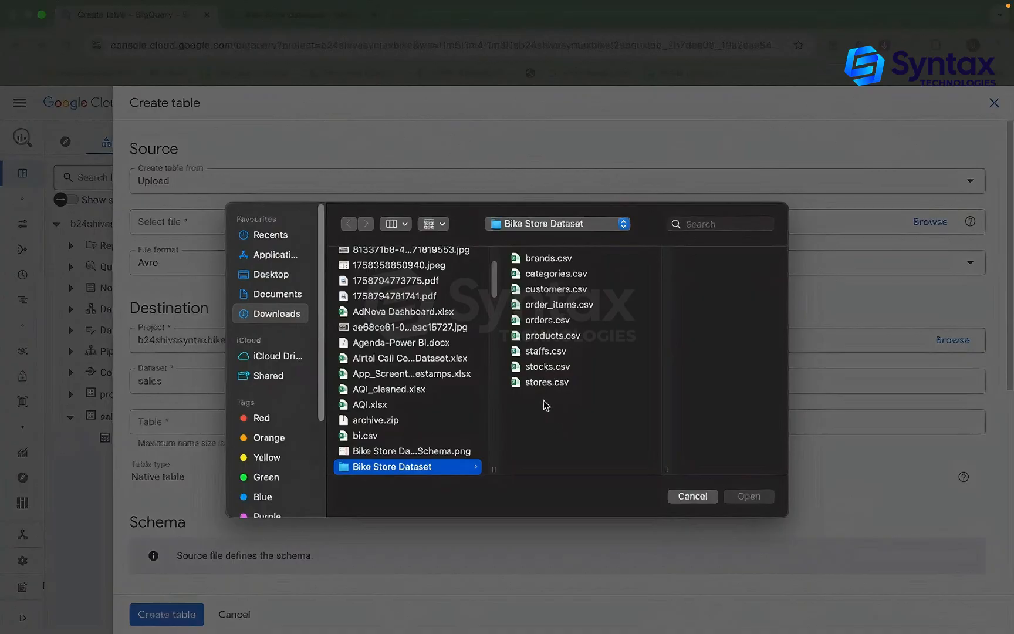
left_click(528, 383)
double_click(528, 384)
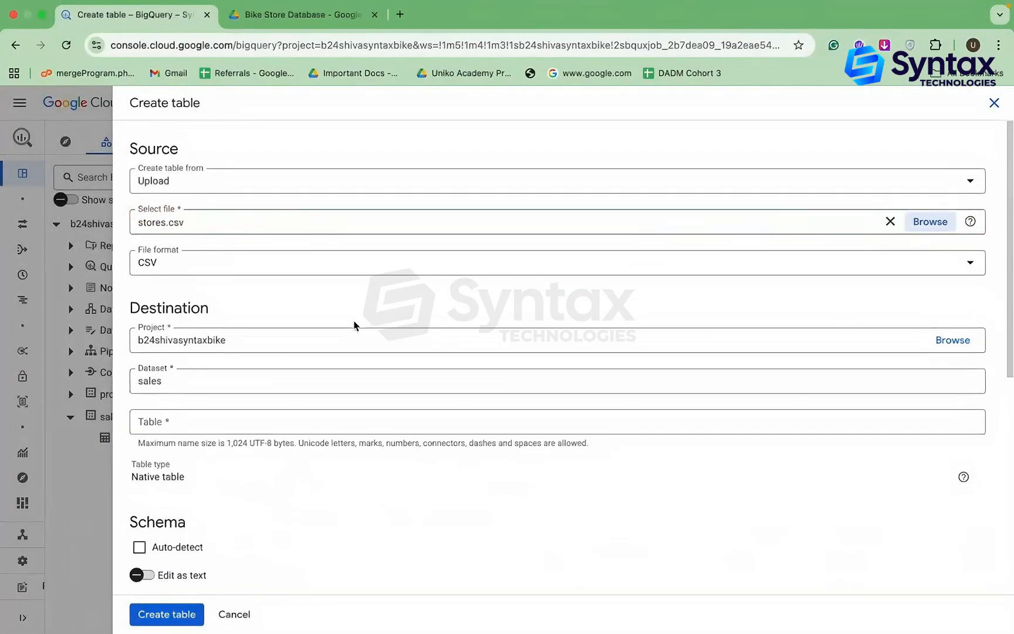
Check the table against the schema diagram, then create it in the sales dataset as stores with schema auto-detection
left_click(290, 26)
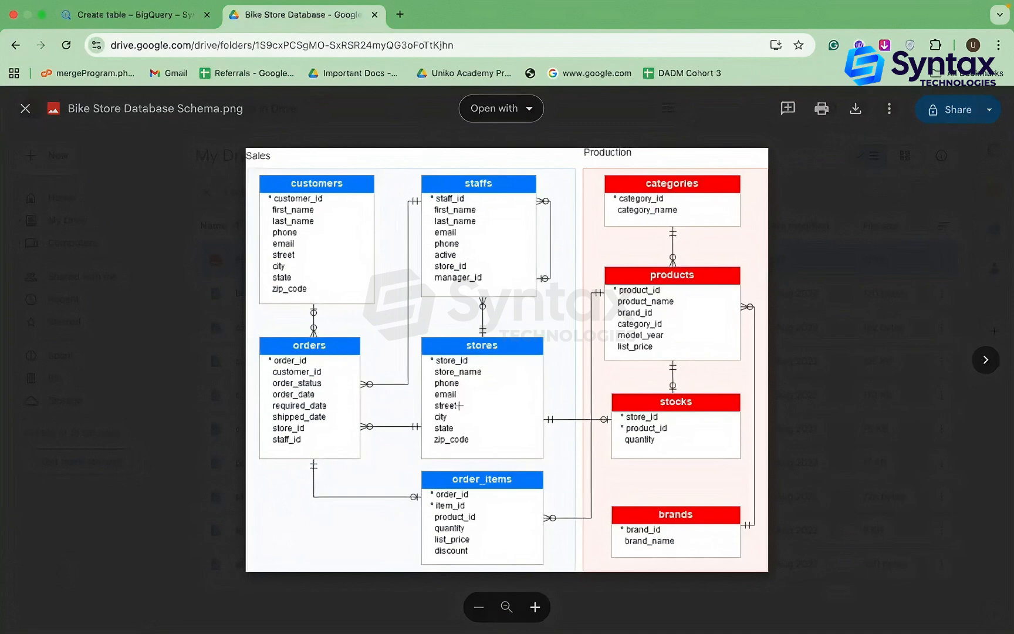
left_click(110, 11)
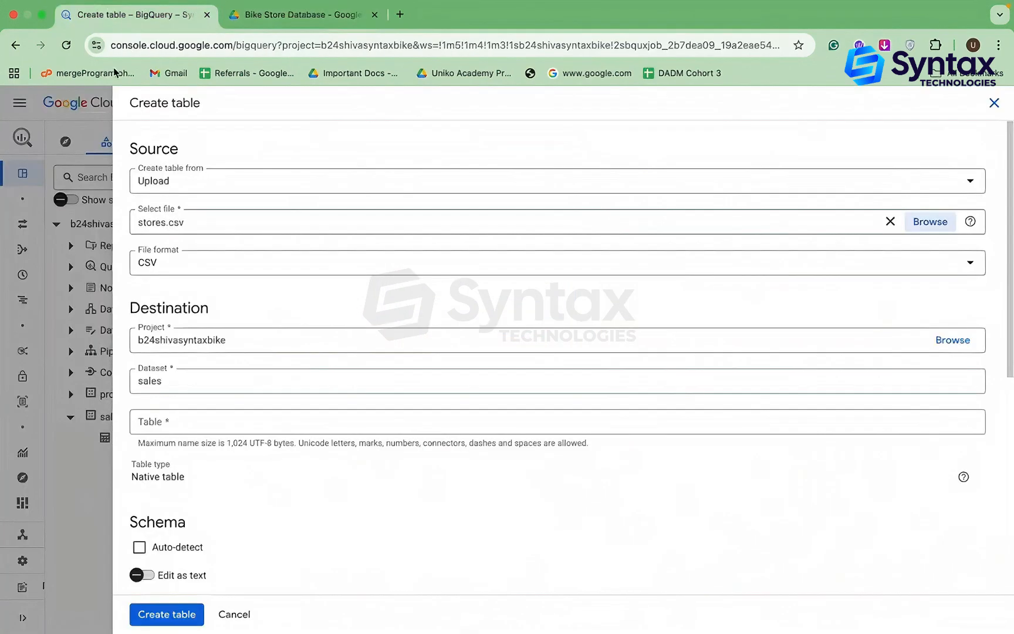
scroll(224, 391, "down", 2)
left_click(165, 370)
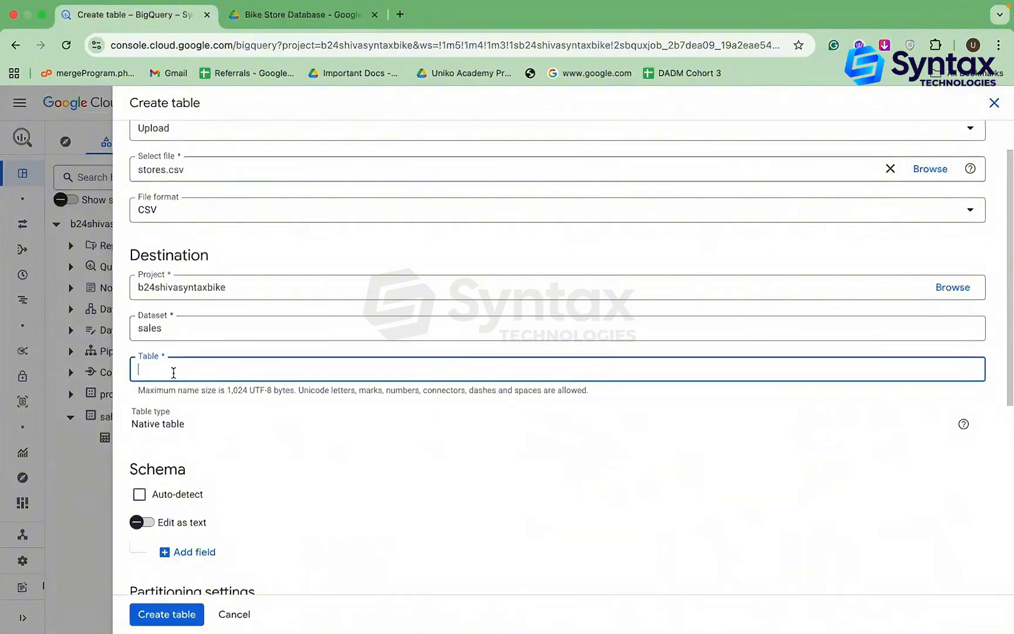
left_click(148, 495)
left_click(167, 614)
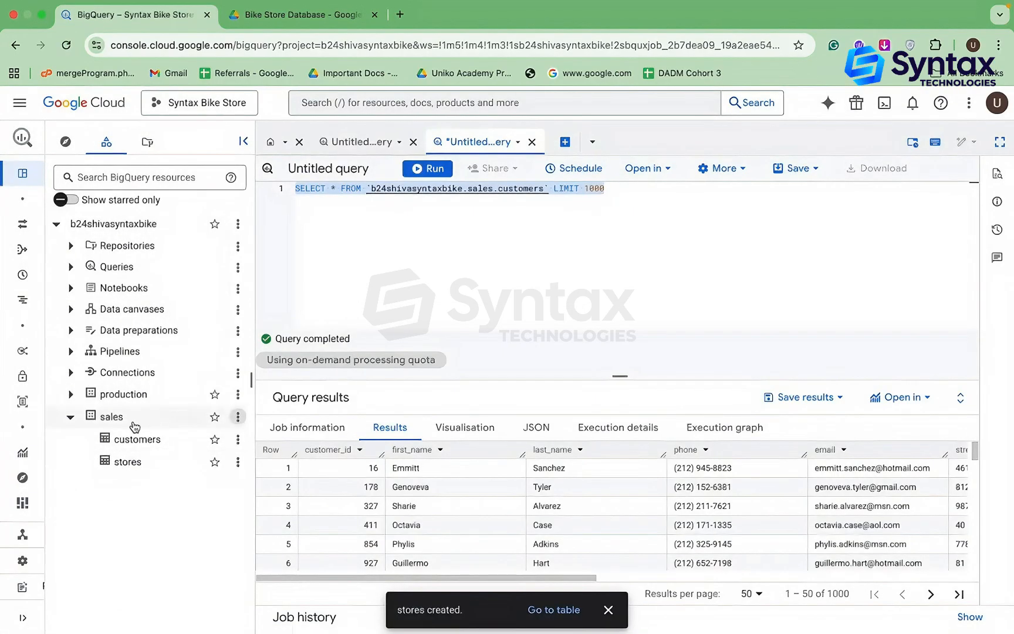
Refresh the b24shivasyntaxbike project's contents and check the schema diagram for the remaining sales tables
left_click(239, 225)
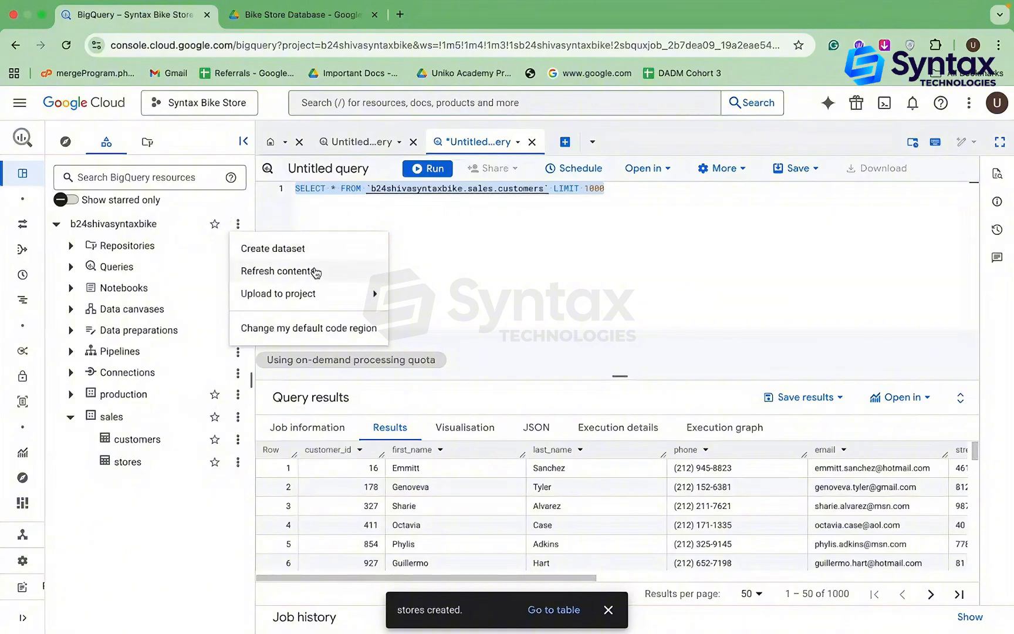
left_click(316, 271)
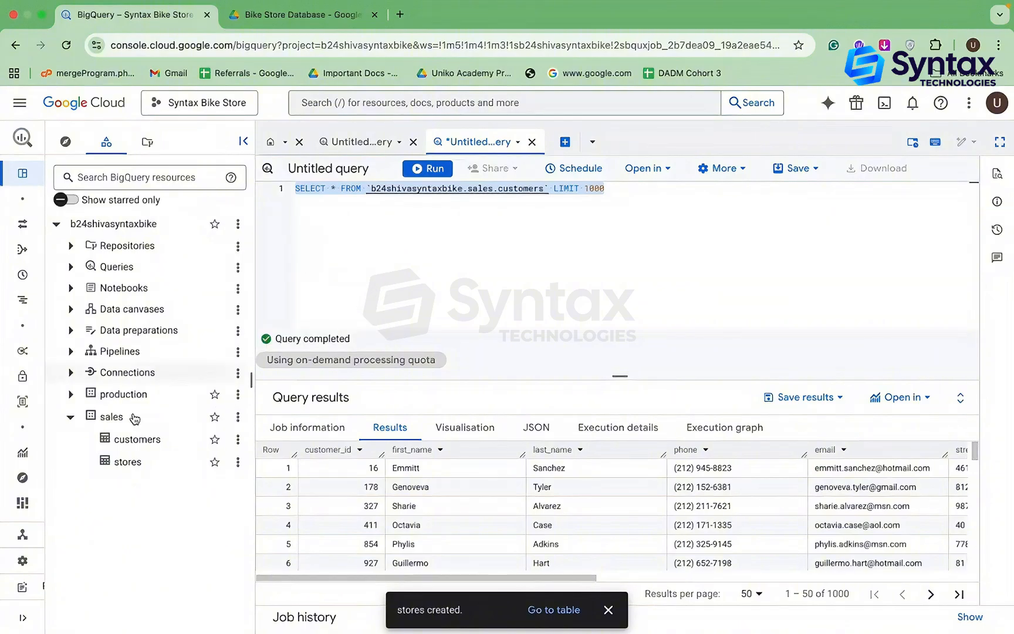
left_click(304, 13)
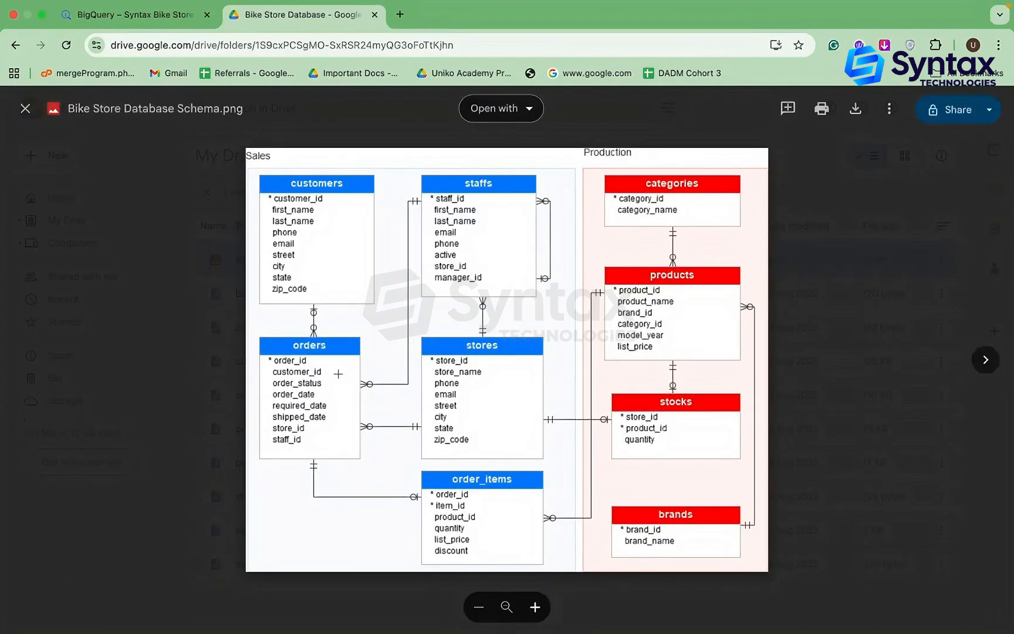
left_click(135, 14)
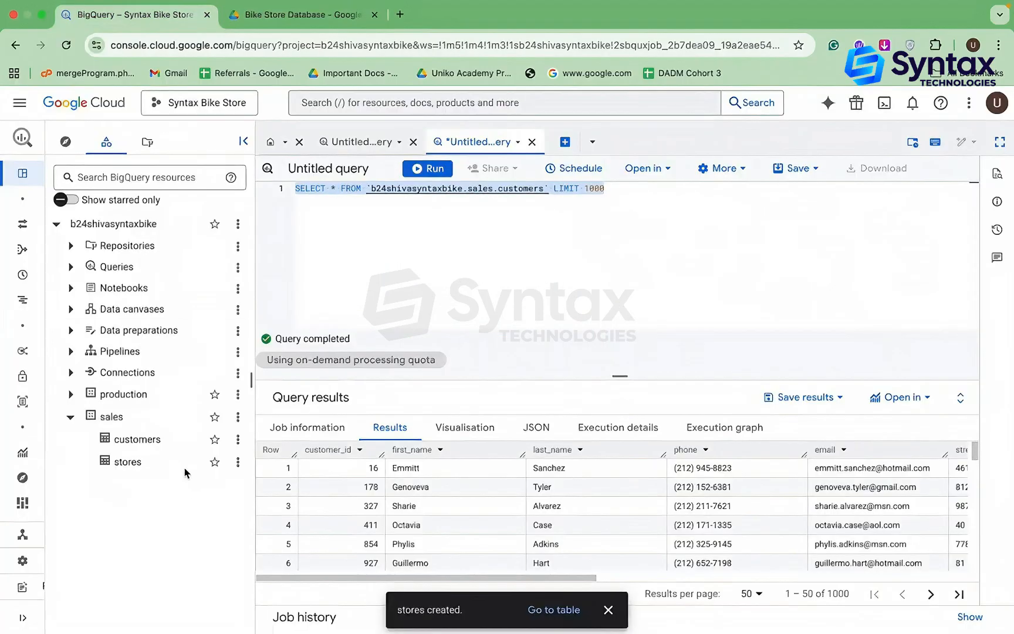
Start another table in the sales dataset with Upload as the source and orders.csv as the file
left_click(237, 416)
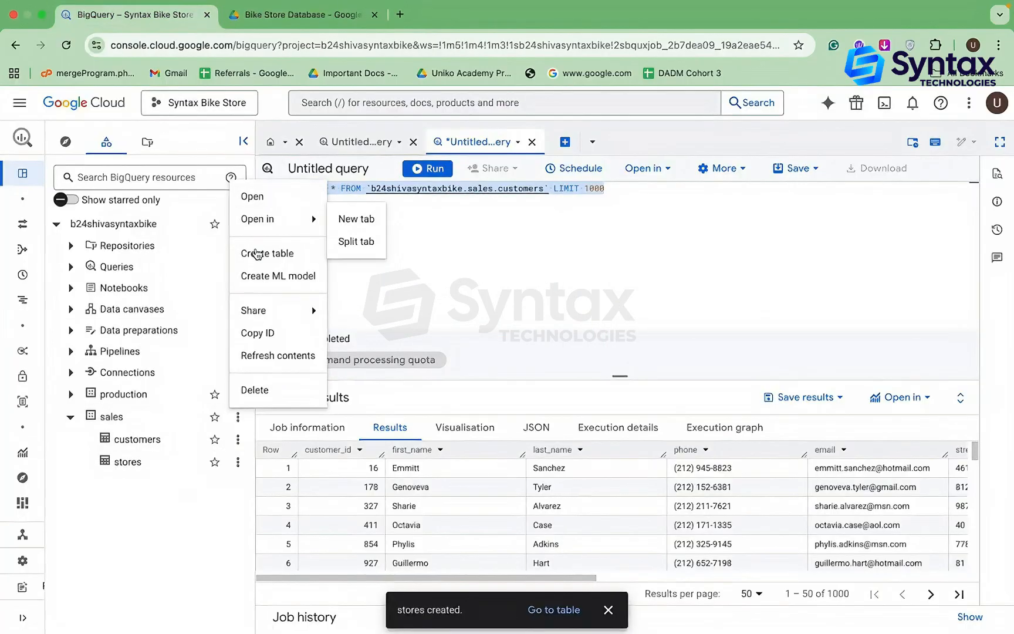
left_click(282, 254)
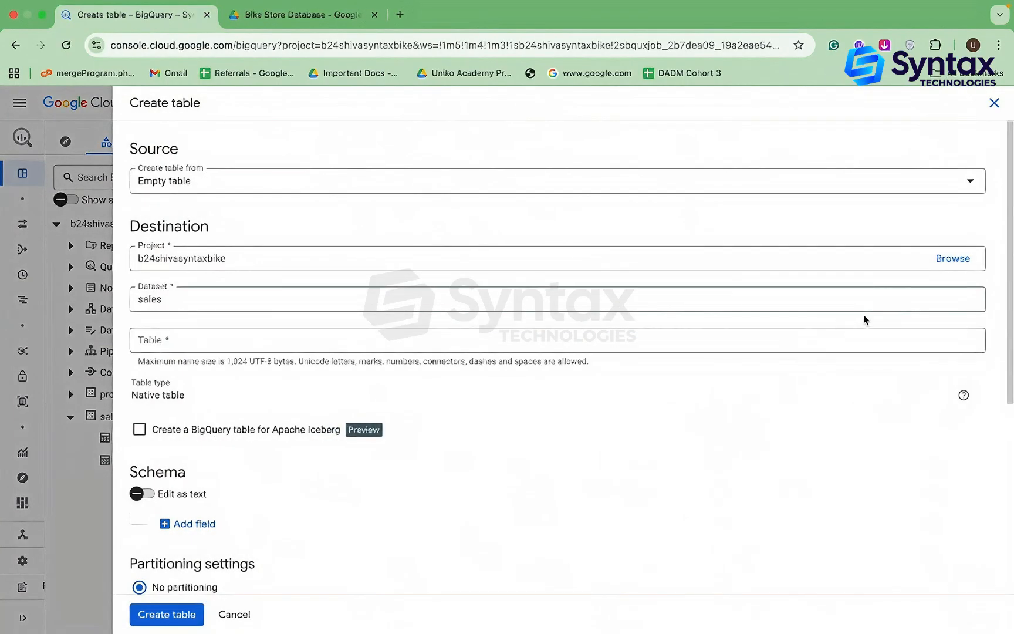
left_click(951, 185)
left_click(490, 239)
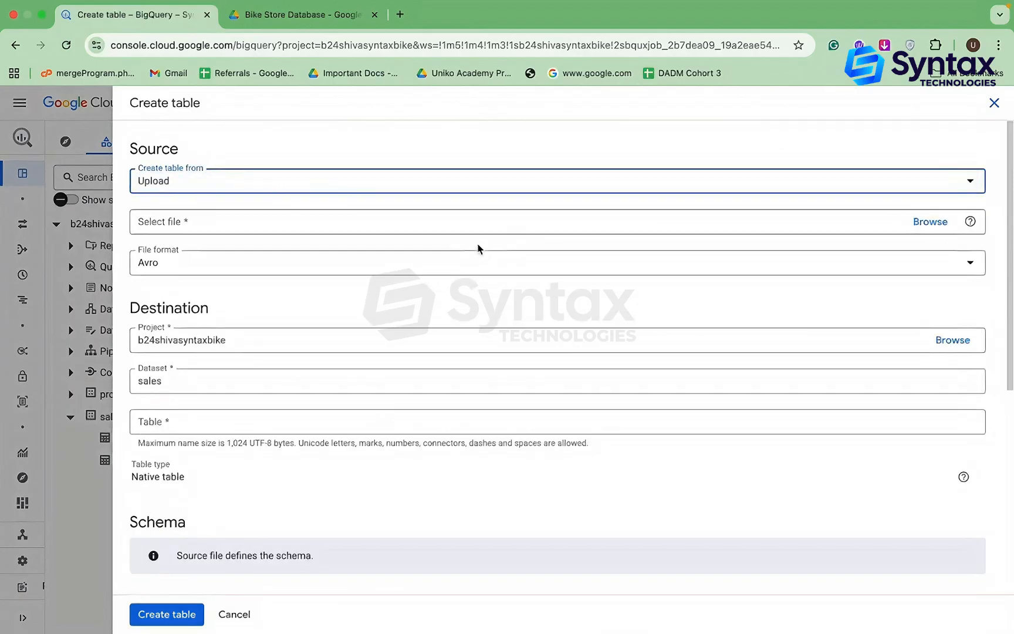
left_click(933, 222)
left_click(549, 324)
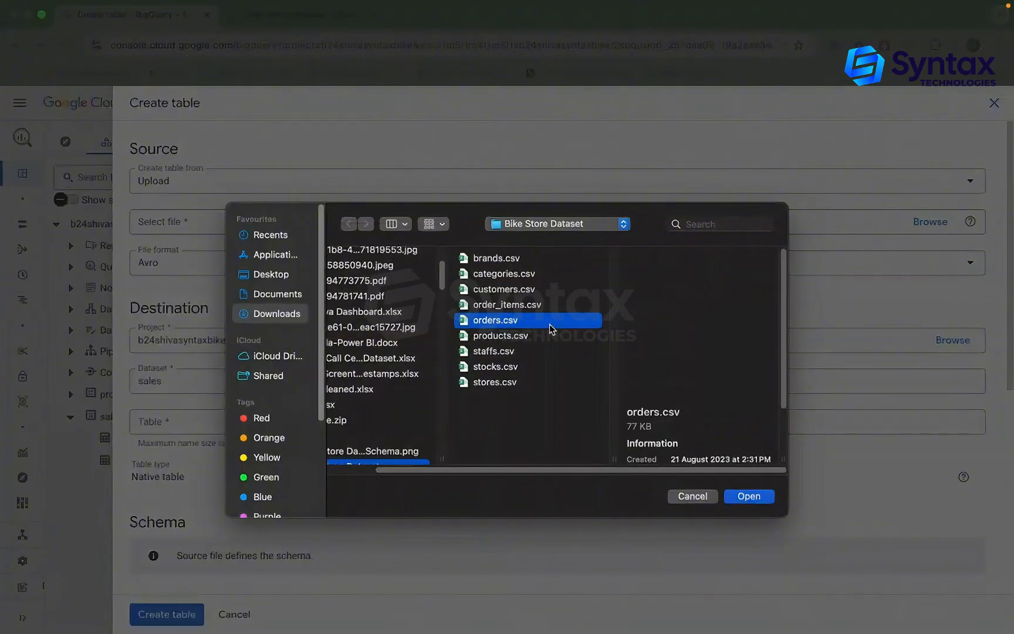
double_click(549, 324)
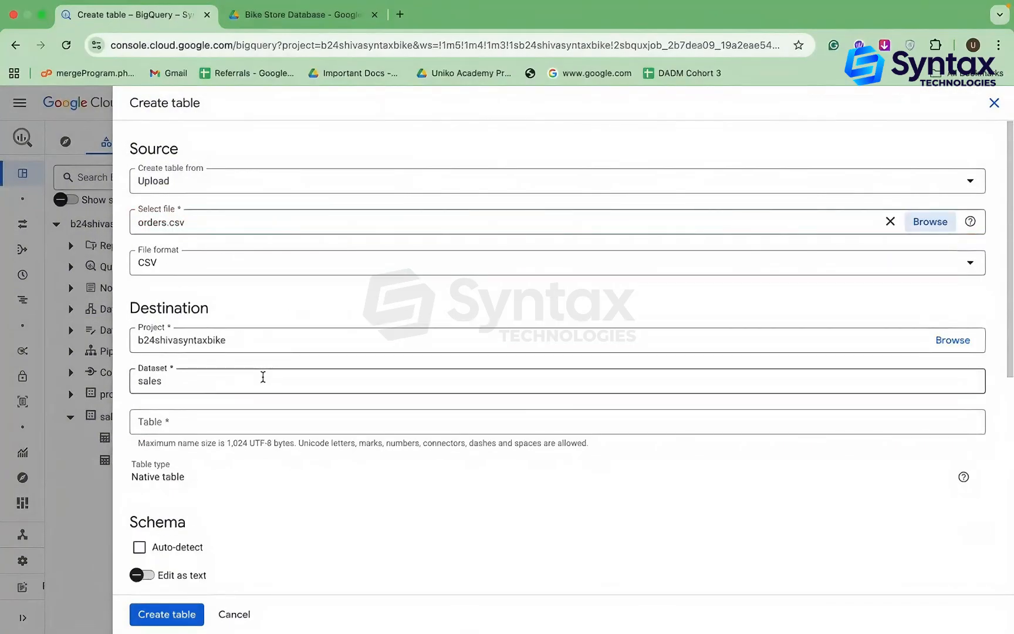
Name the table orders, enable schema auto-detection and create it in the sales dataset
left_click(257, 422)
type("order")
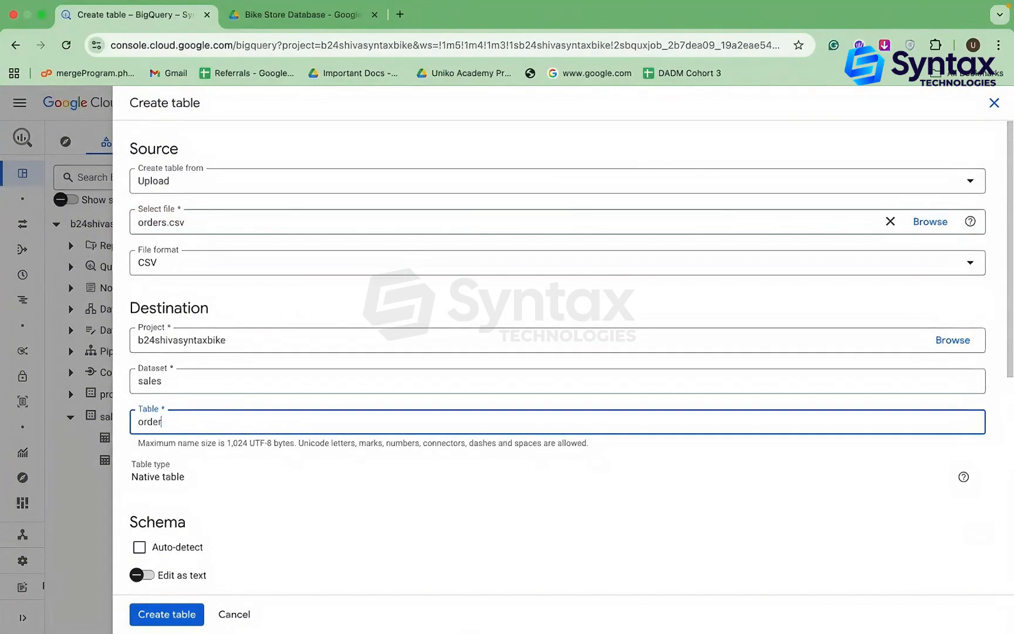
type("s")
scroll(259, 446, "down", 2)
left_click(153, 493)
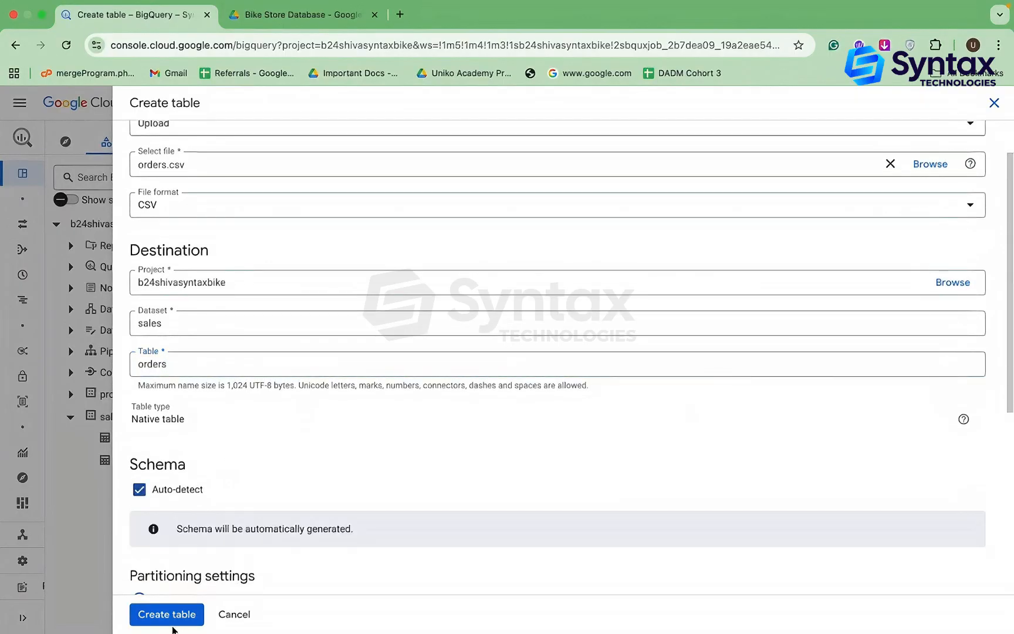
left_click(170, 616)
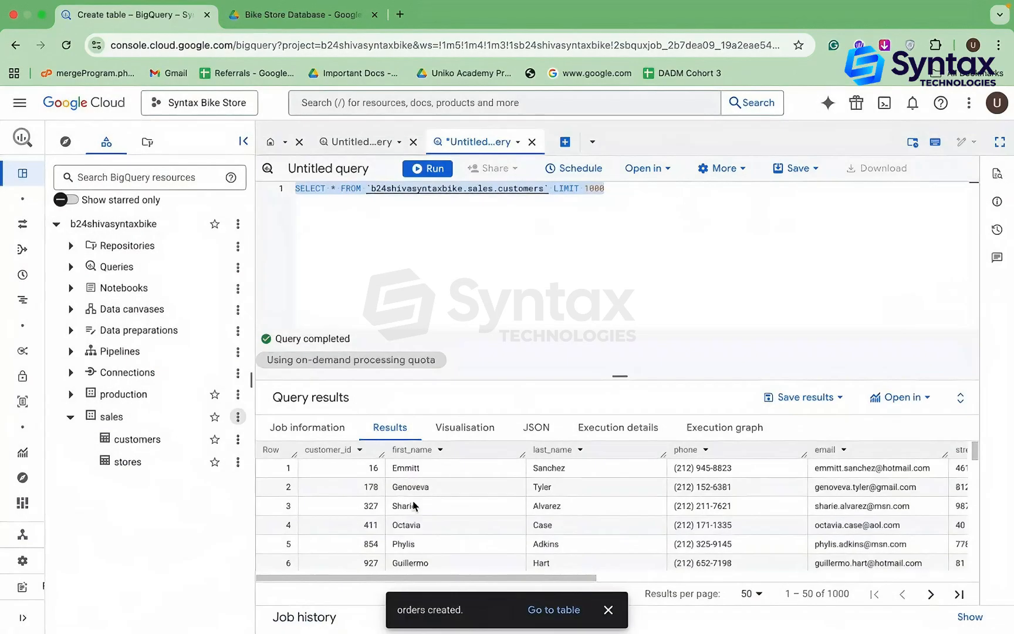
Check the schema diagram, then start another table in the sales dataset with Upload as the source and staffs.csv as the file
left_click(322, 21)
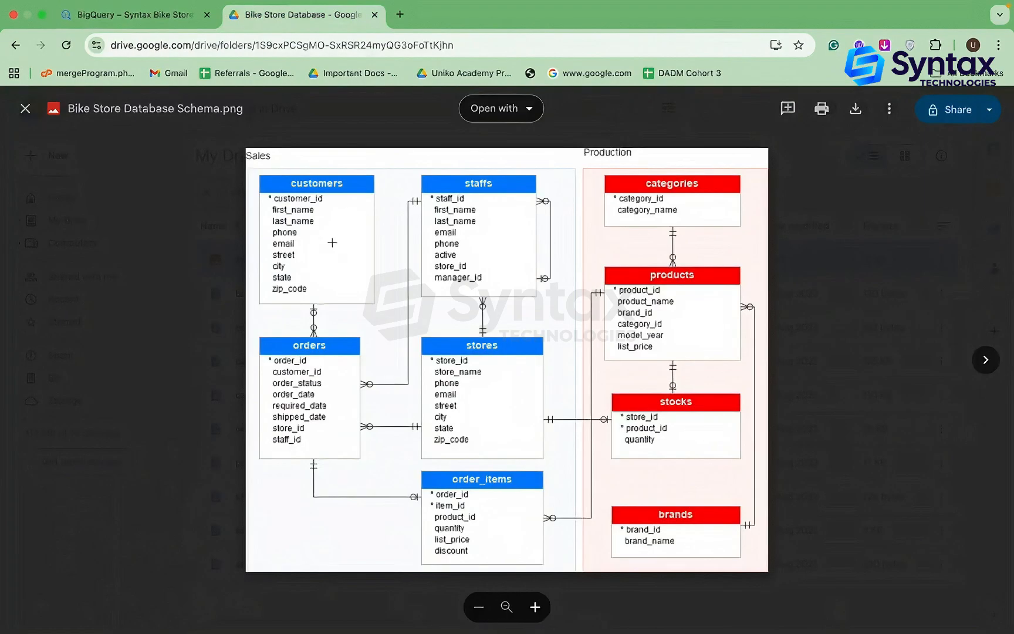
left_click(141, 23)
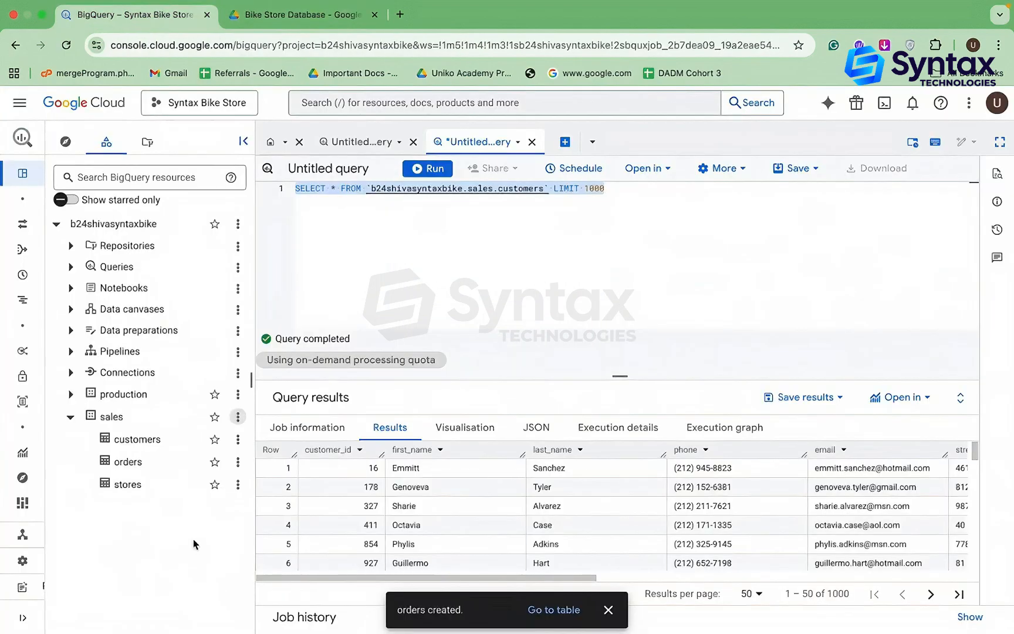
left_click(237, 417)
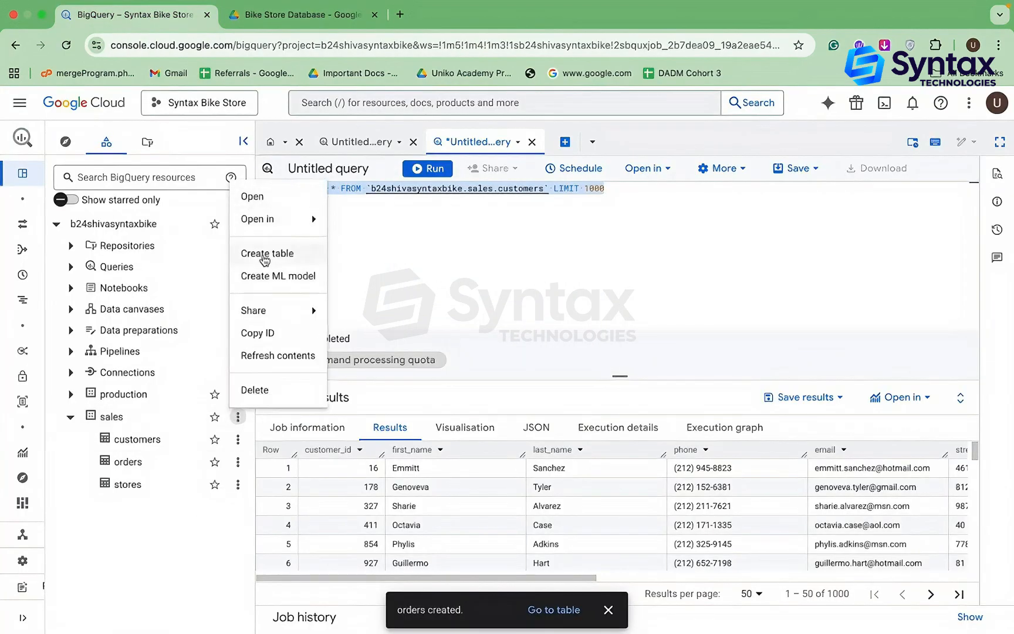
left_click(267, 255)
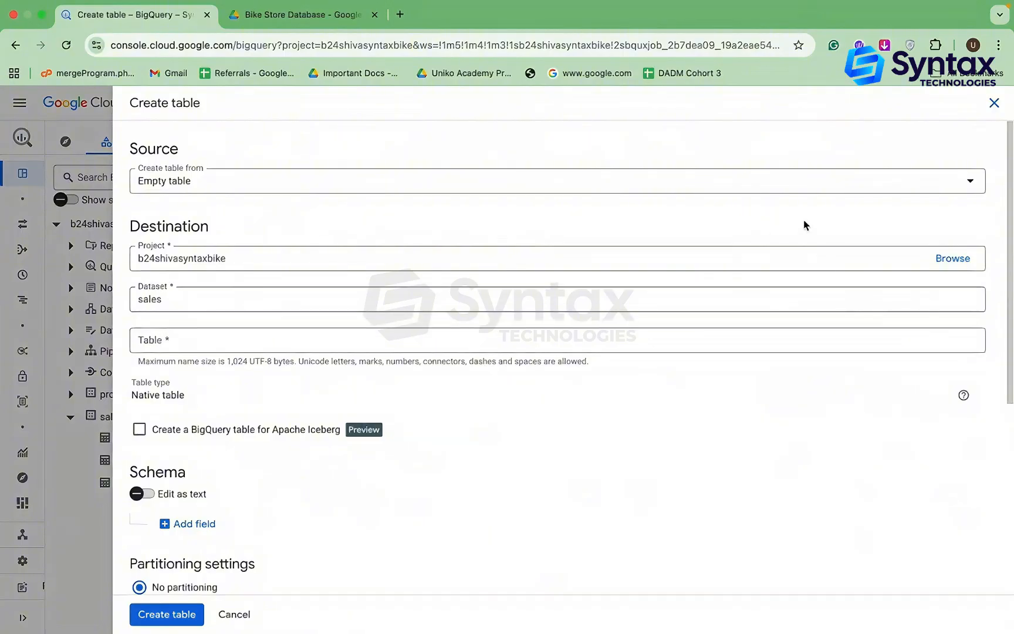
left_click(950, 189)
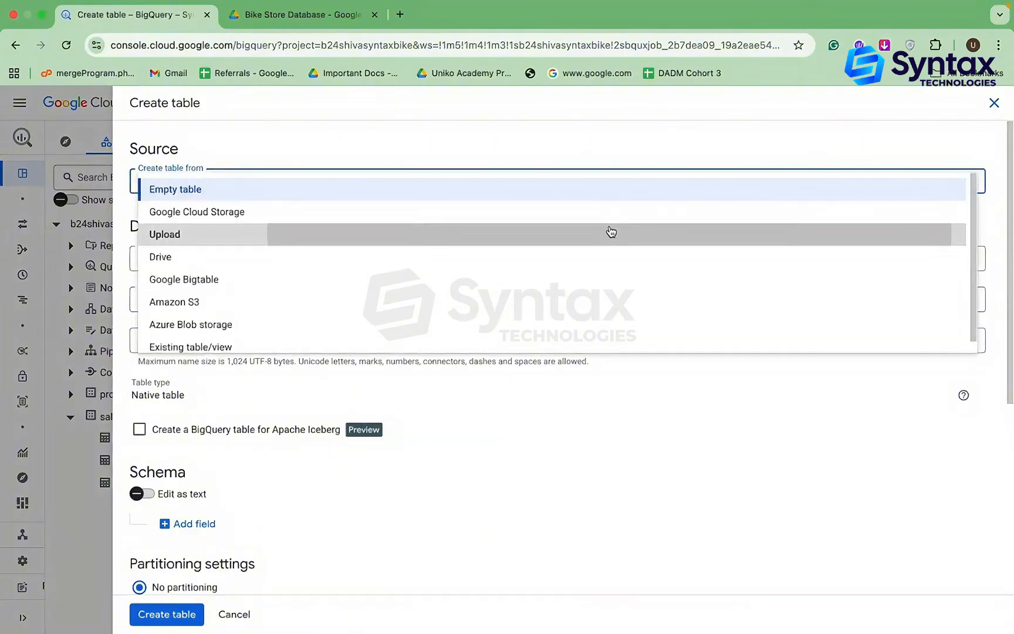
left_click(609, 231)
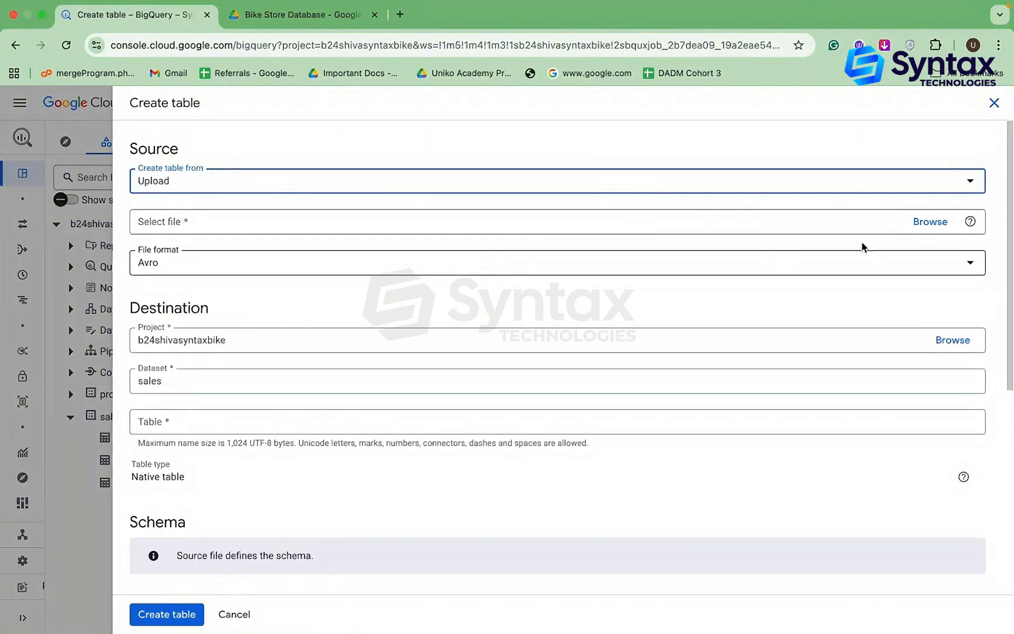
left_click(927, 221)
double_click(550, 353)
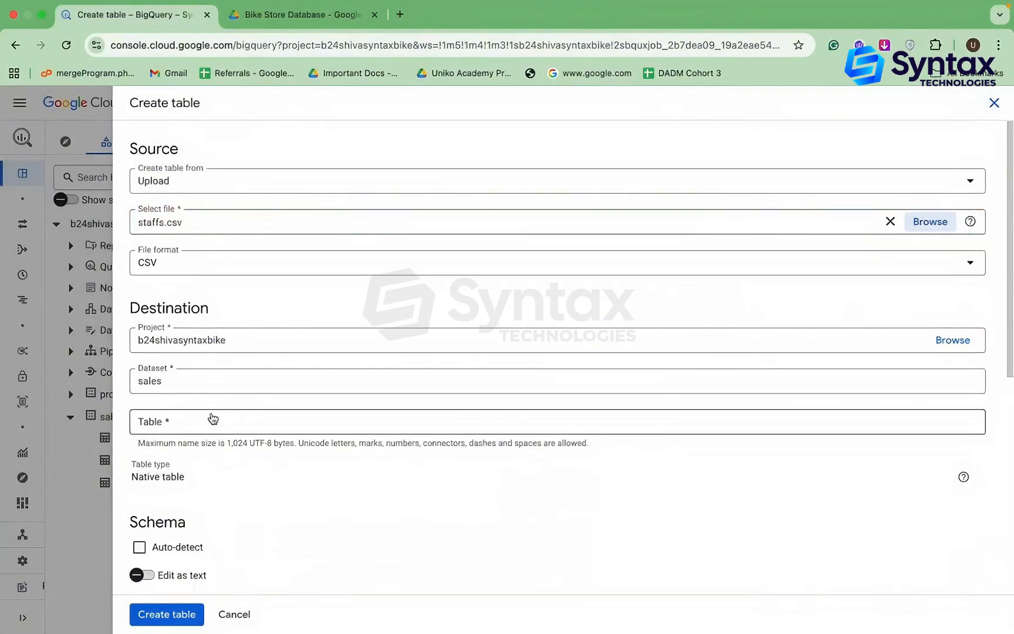
Name the table staffs, enable schema auto-detection and create it in the sales dataset
left_click(213, 418)
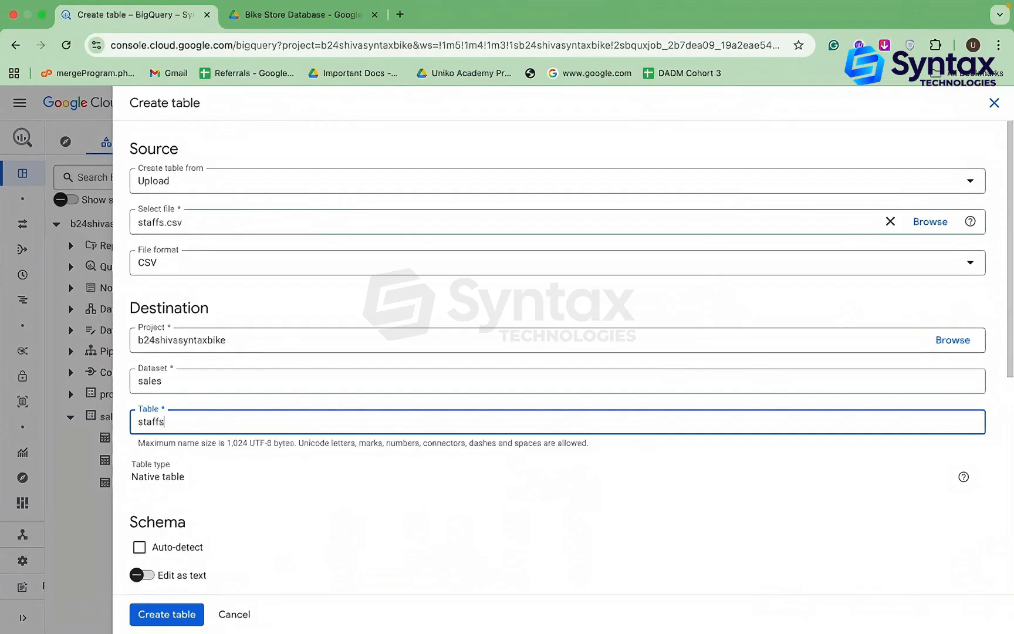
scroll(165, 503, "down", 1)
left_click(166, 504)
left_click(165, 619)
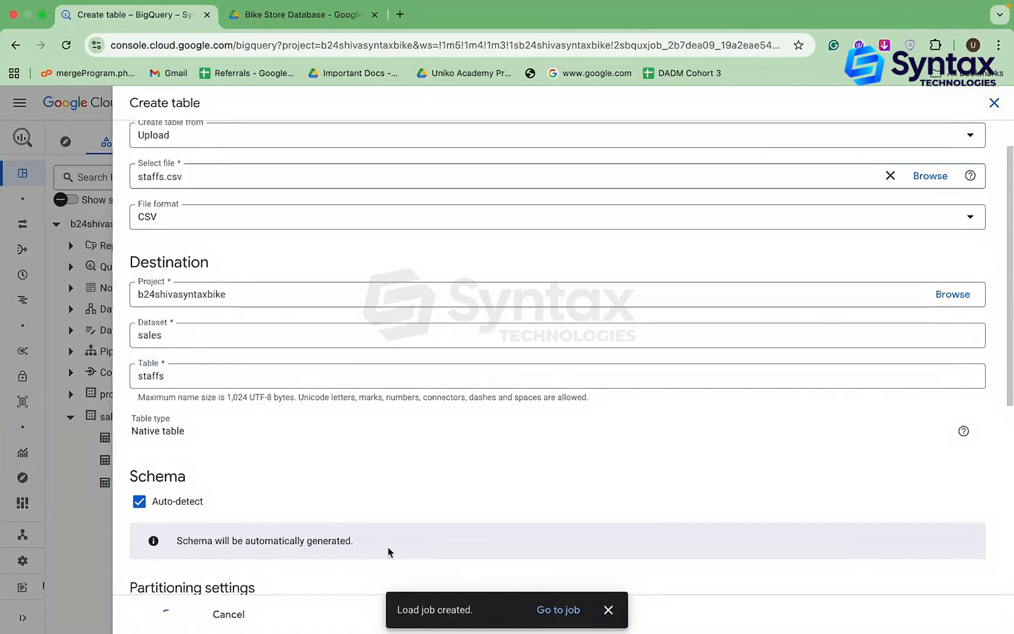
Check the schema diagram for the remaining sales table, then start it in the sales dataset from an upload of order_items.csv
left_click(290, 15)
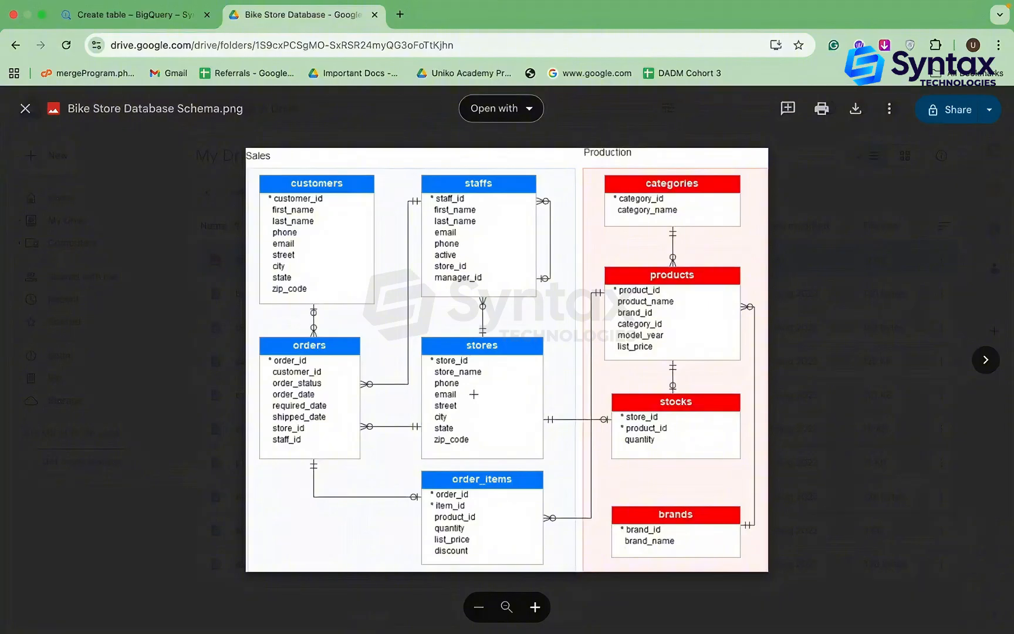
left_click(166, 13)
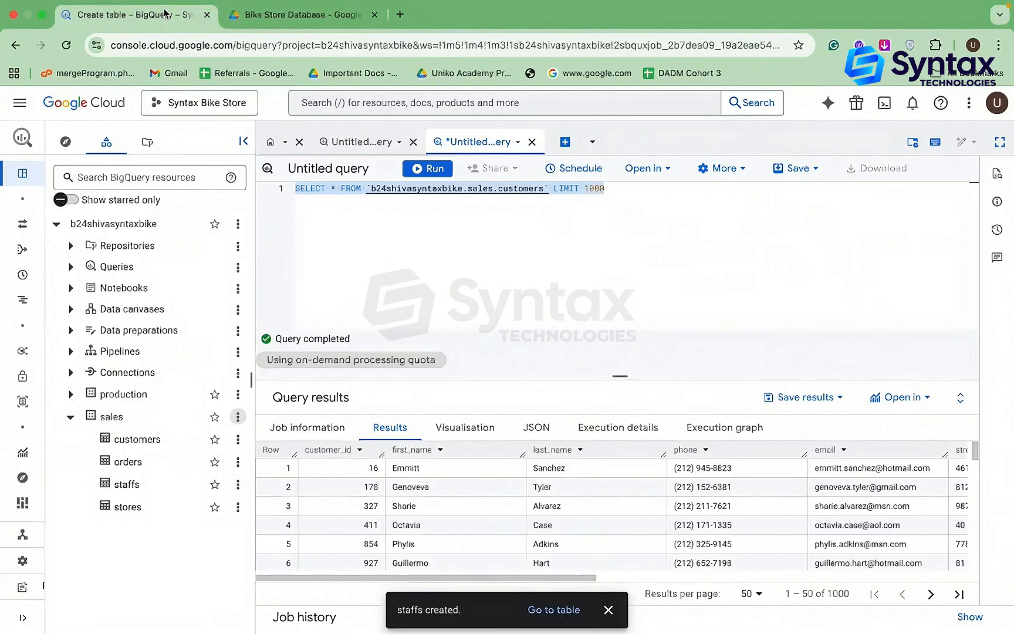
left_click(238, 417)
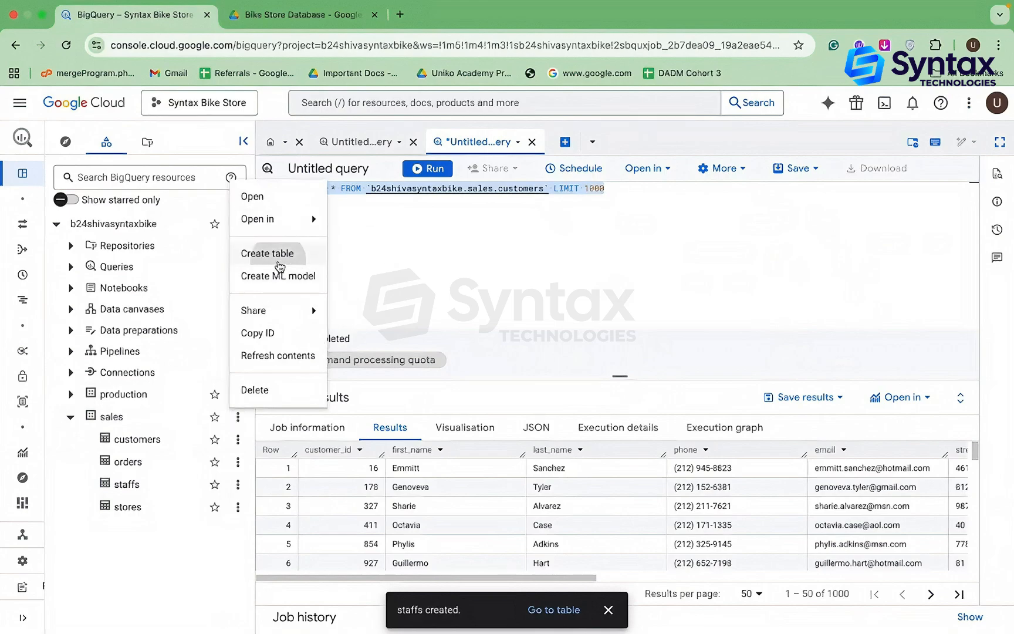
left_click(279, 264)
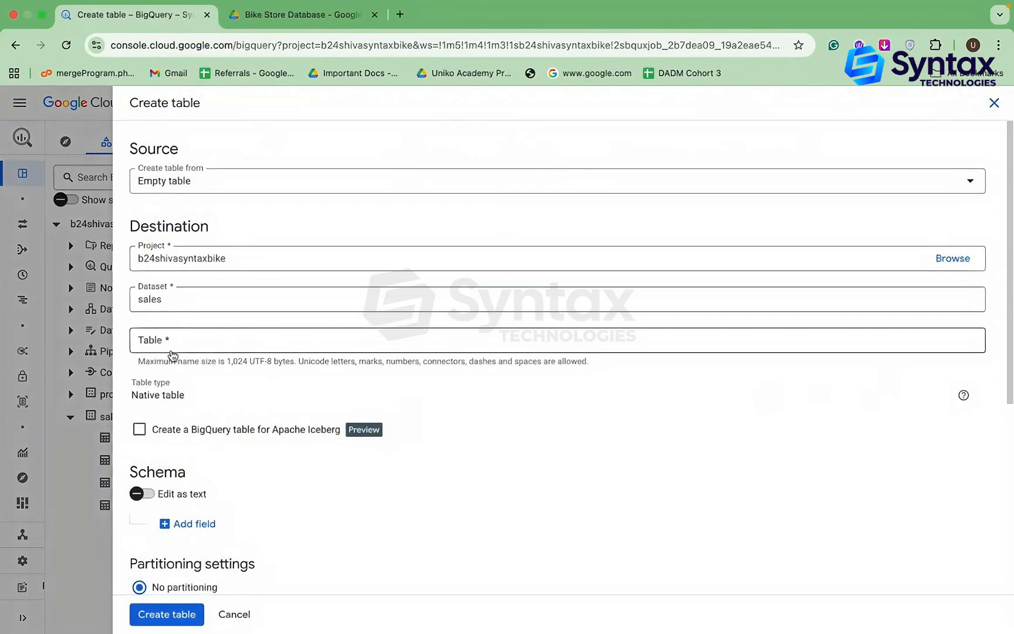
left_click(403, 189)
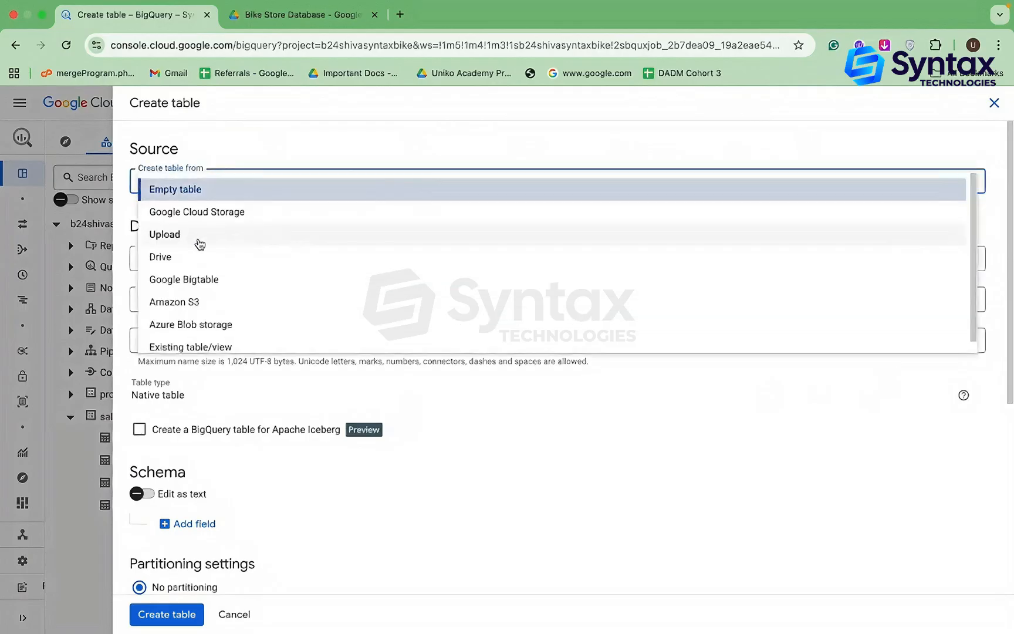
left_click(199, 242)
left_click(930, 221)
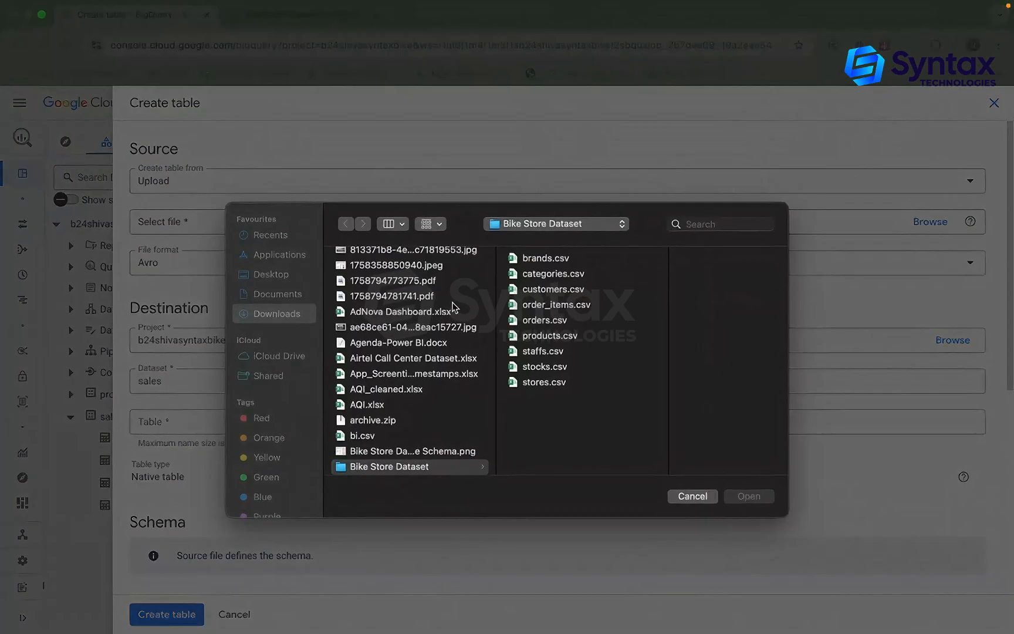
double_click(574, 305)
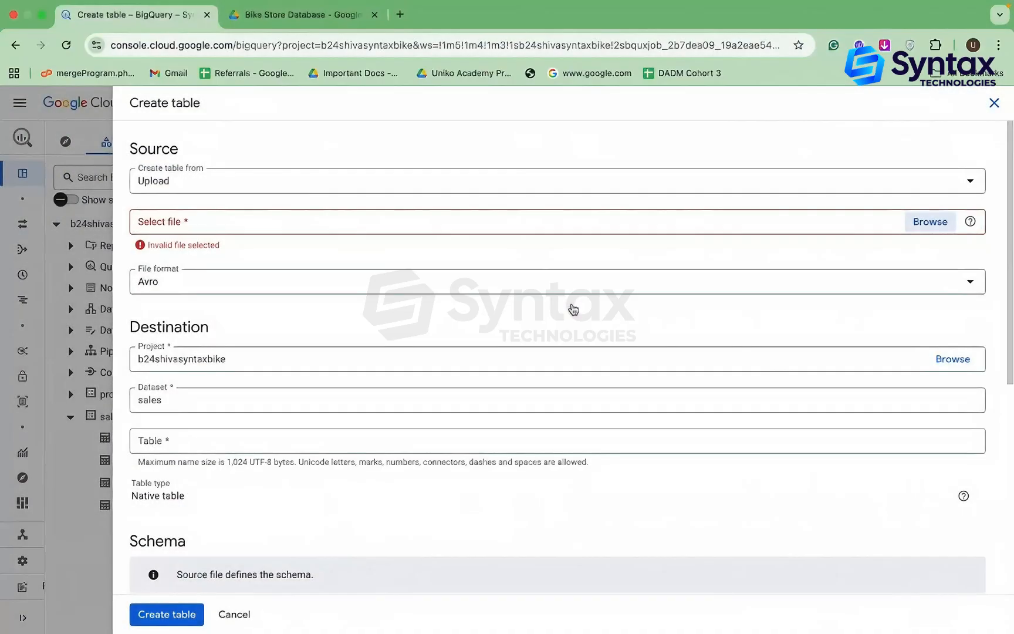
Name the table order_items, enable schema auto-detection and create it in the sales dataset
left_click(265, 422)
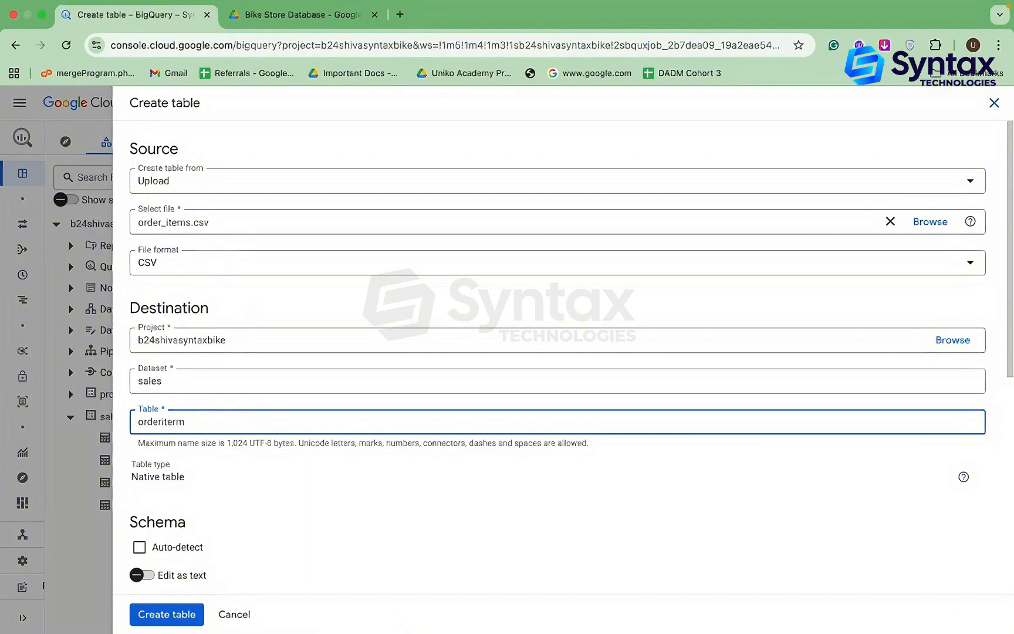
key("BackSpace")
key("BackSpace")
left_click(165, 422)
type("_")
left_click(184, 545)
left_click(155, 615)
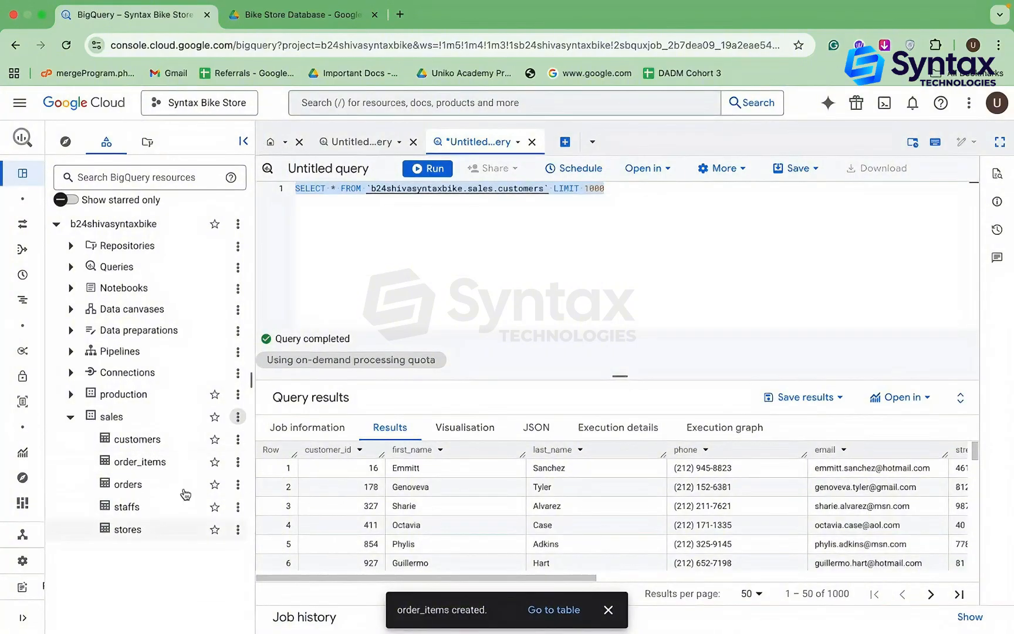
Compare the sales tables with the schema diagram, then start a table in the production dataset from an upload of categories.csv
left_click(292, 18)
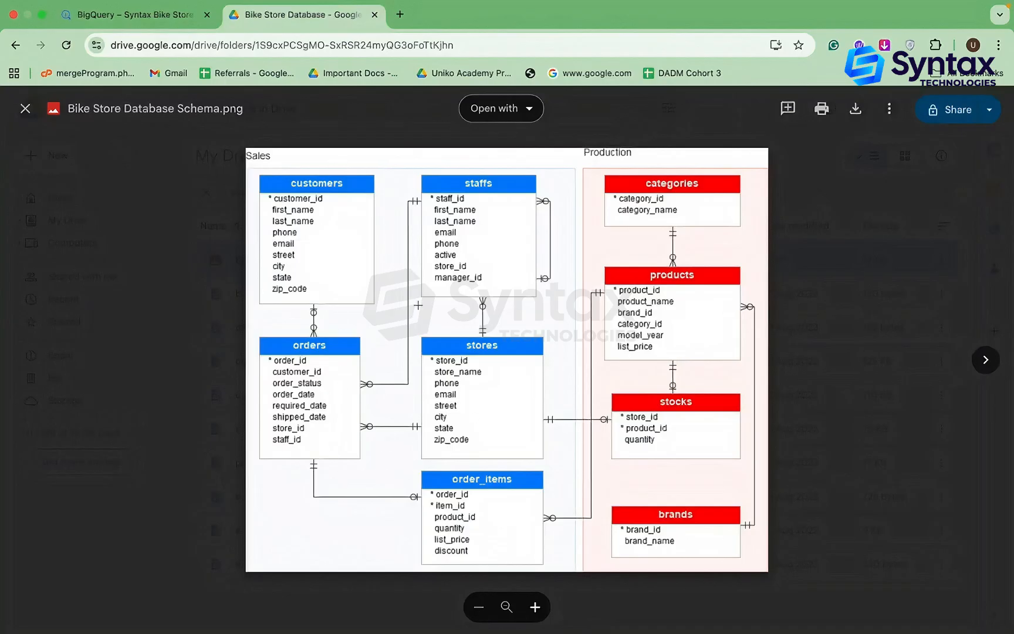
left_click(100, 12)
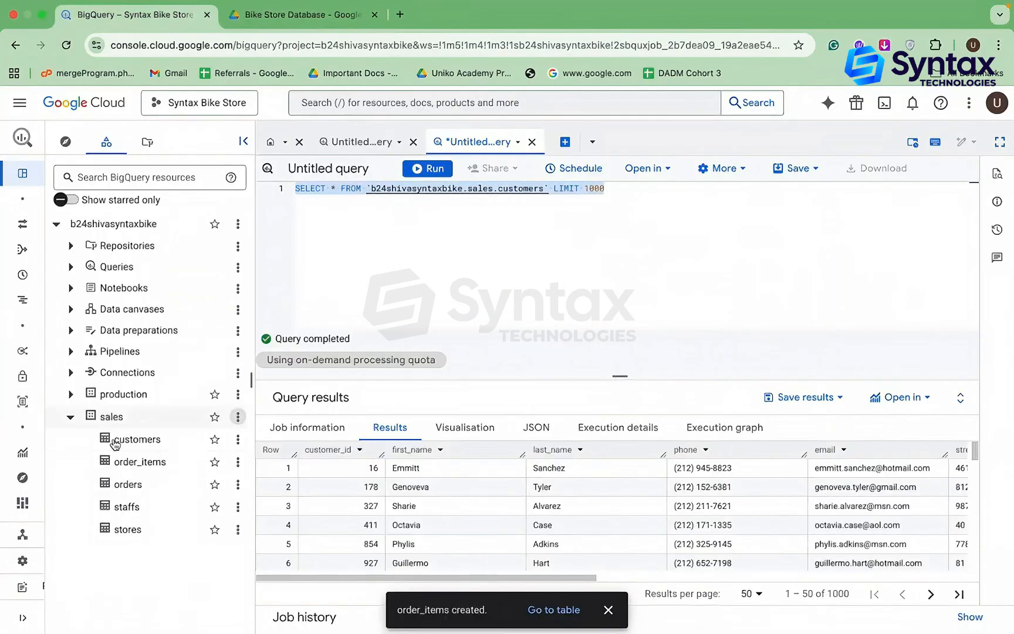
left_click(296, 23)
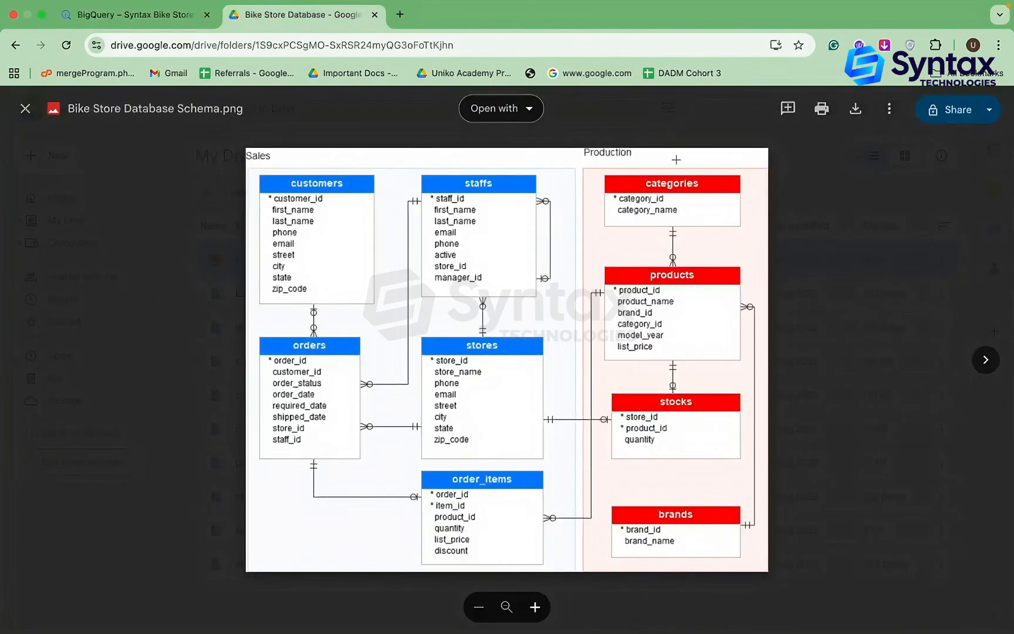
left_click(135, 14)
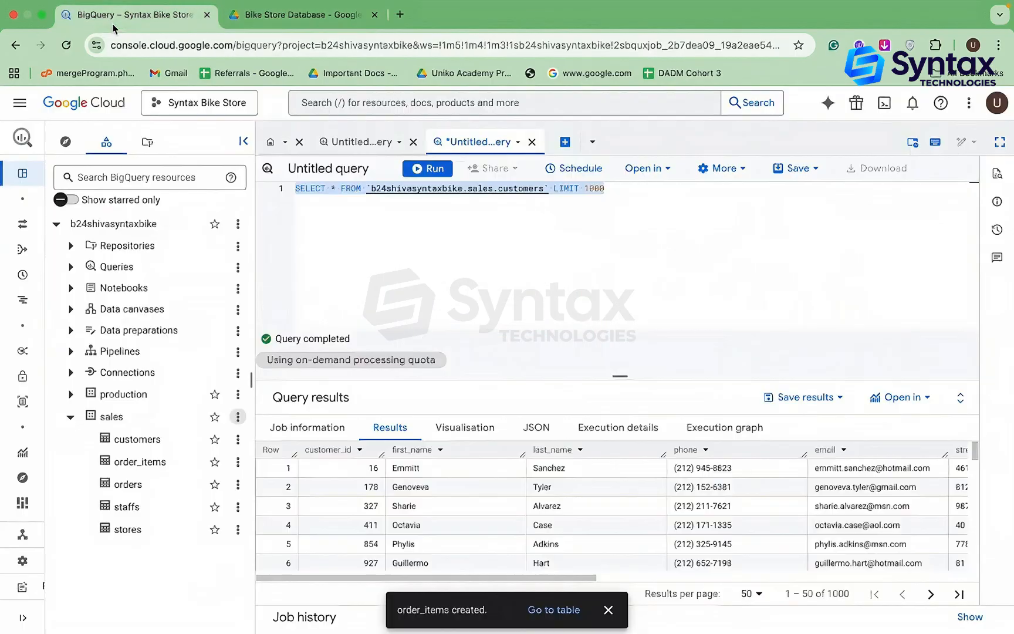
left_click(237, 397)
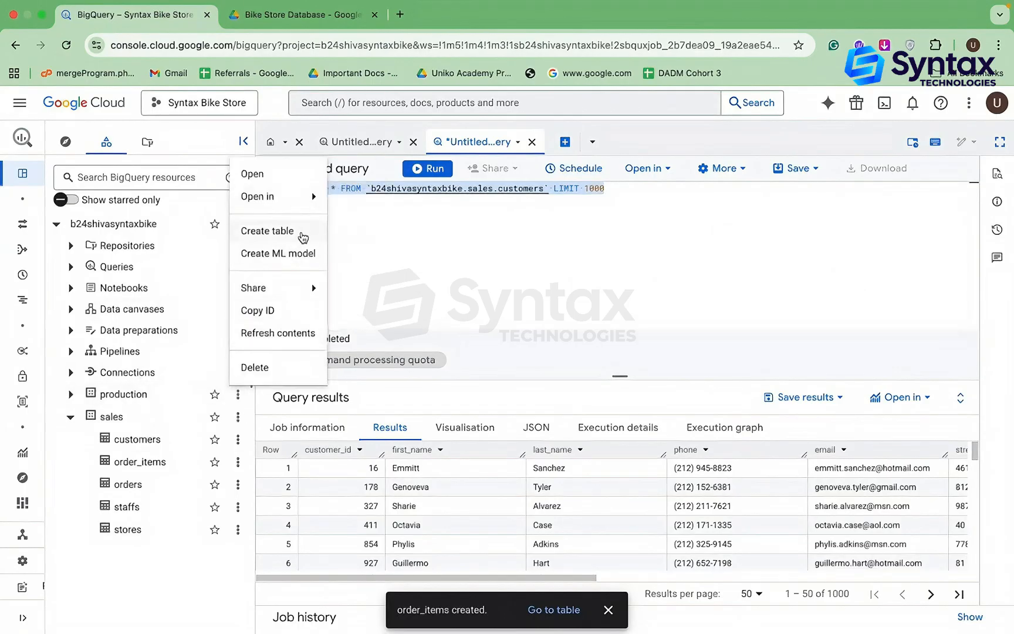
left_click(240, 232)
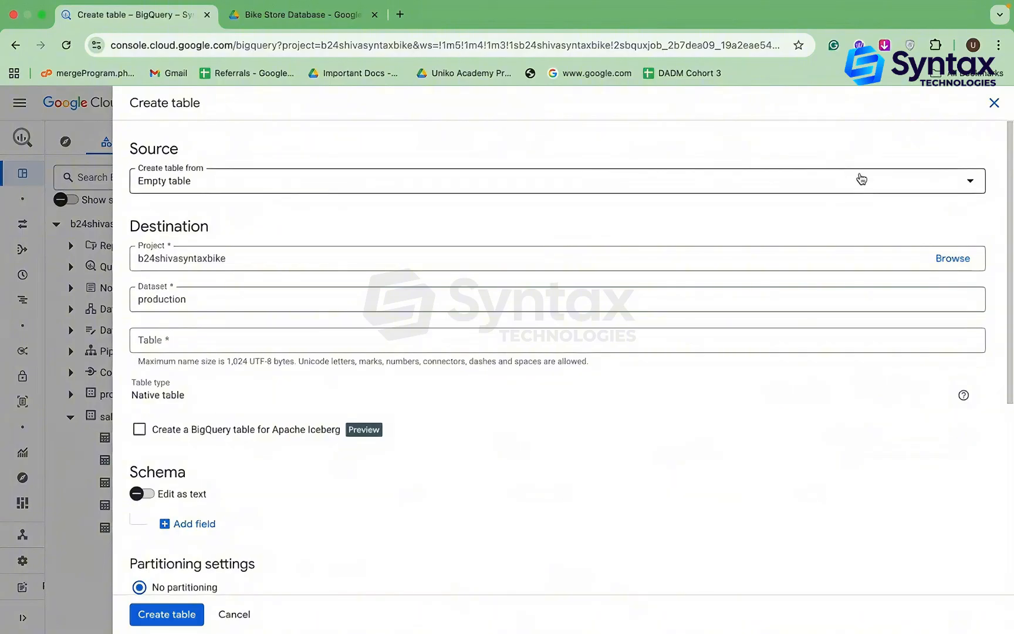
left_click(841, 183)
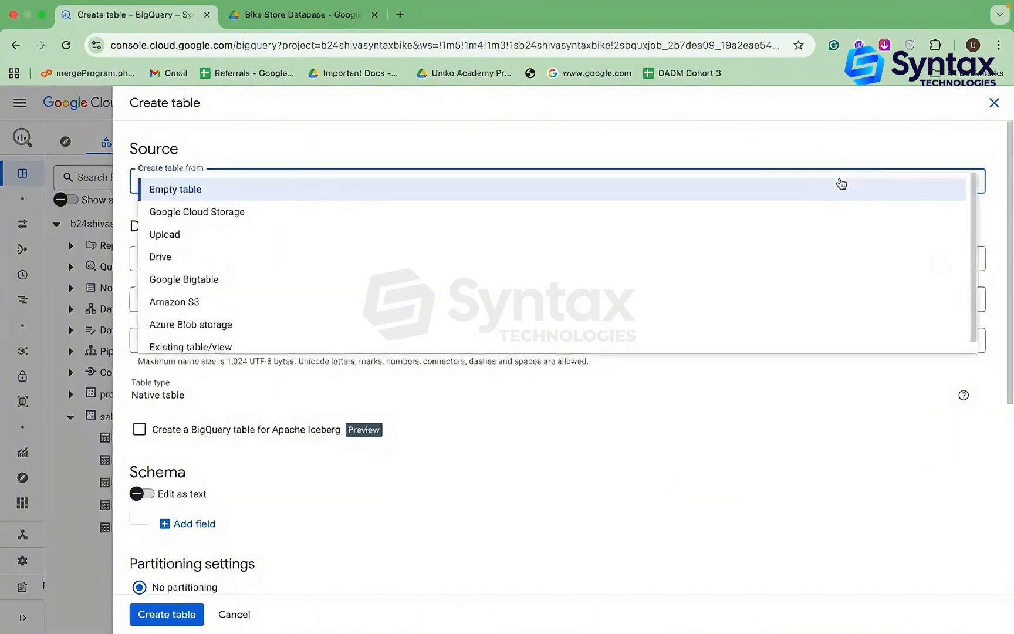
left_click(399, 234)
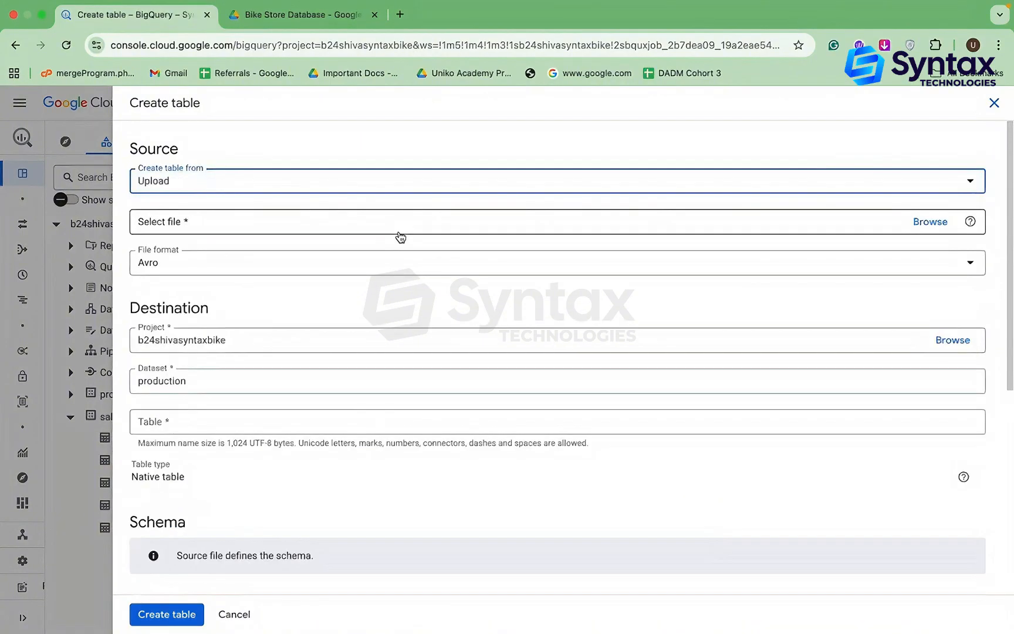
left_click(935, 221)
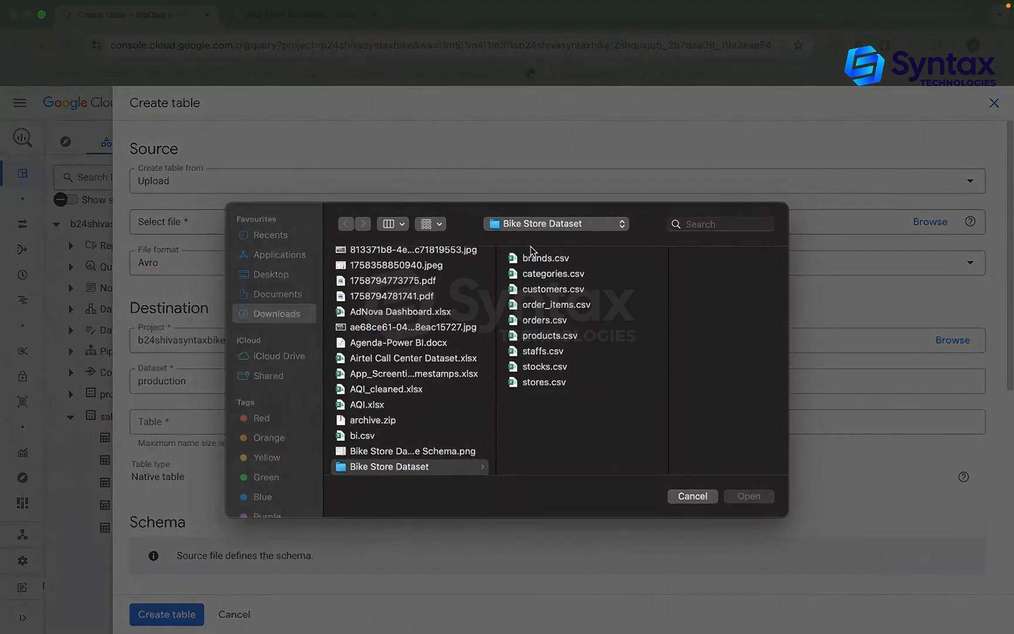
double_click(568, 273)
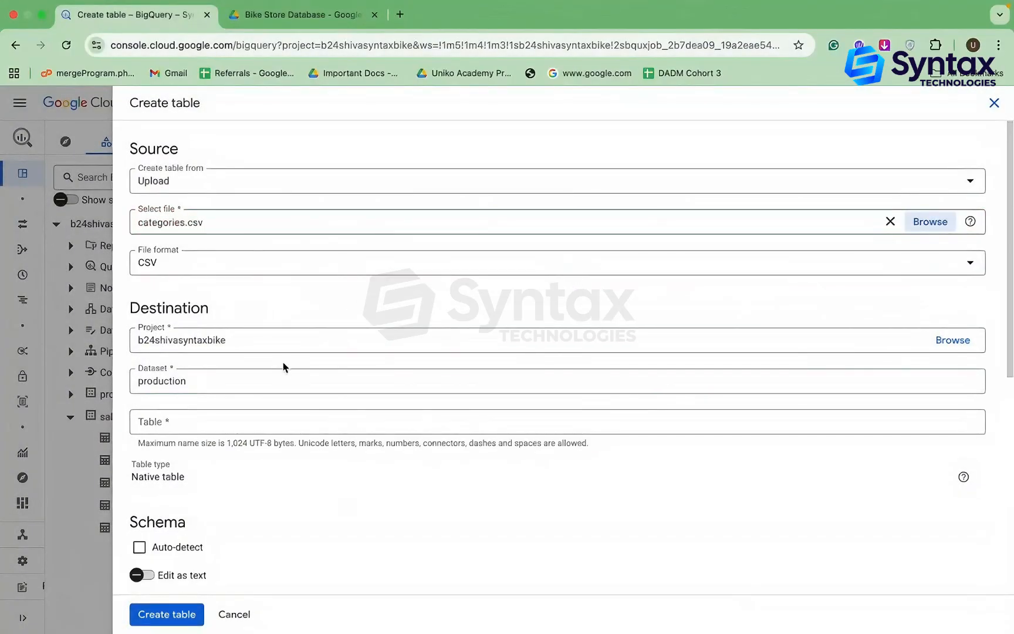
Name the table categories, enable schema auto-detection and create it in the production dataset
left_click(265, 418)
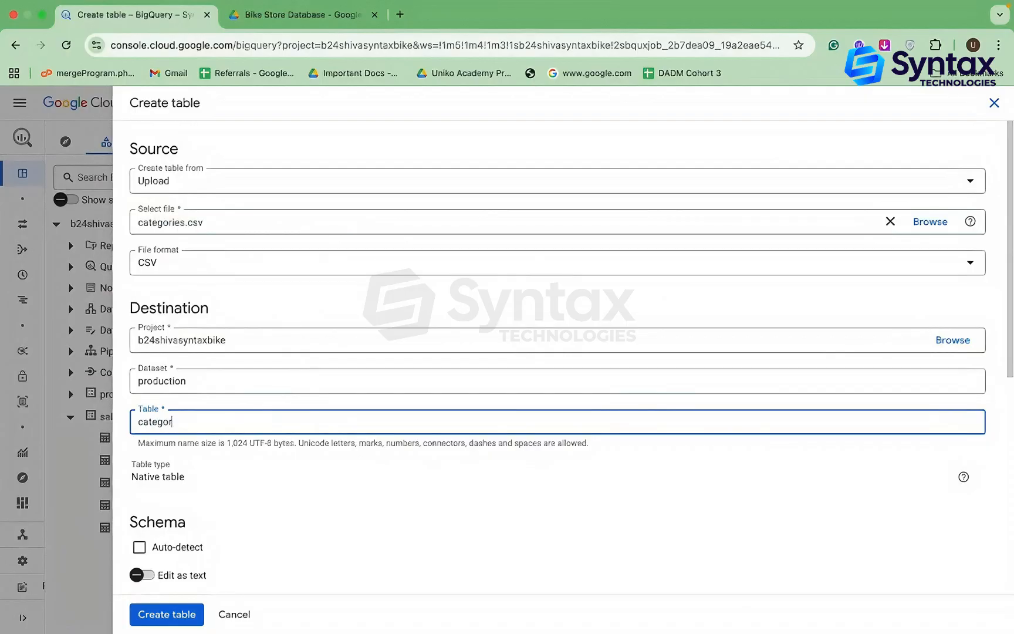
left_click(140, 546)
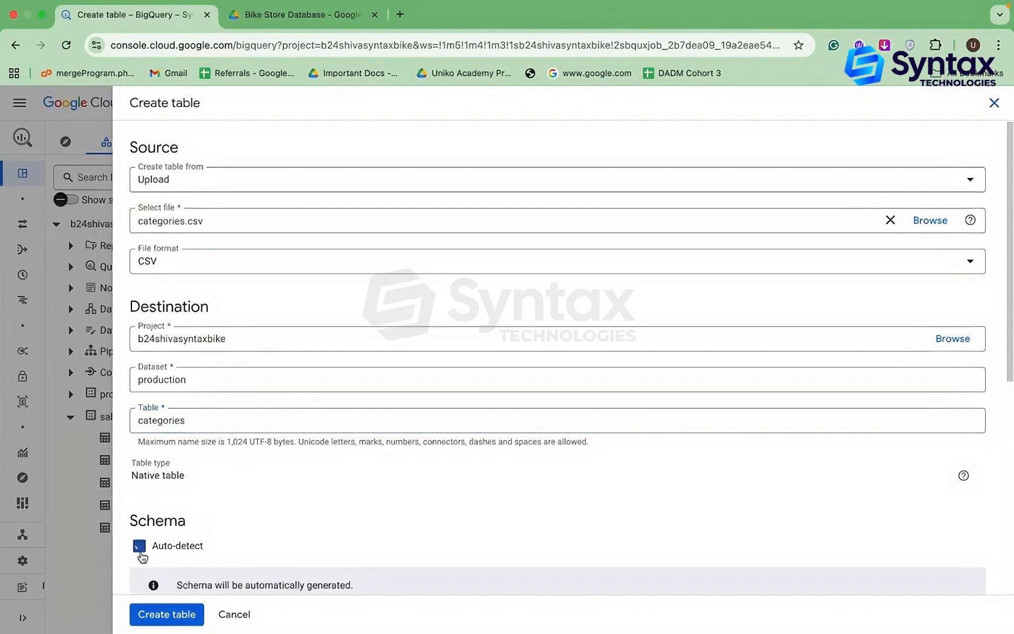
left_click(169, 615)
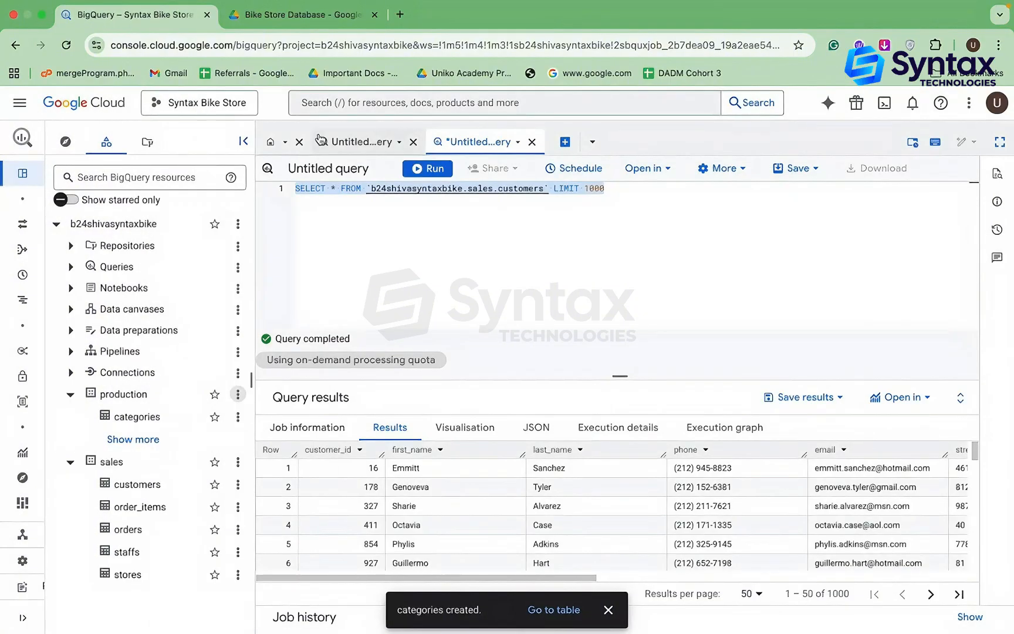
Check the production tables in the schema diagram, then start a table in the production dataset from an upload of products.csv
left_click(290, 17)
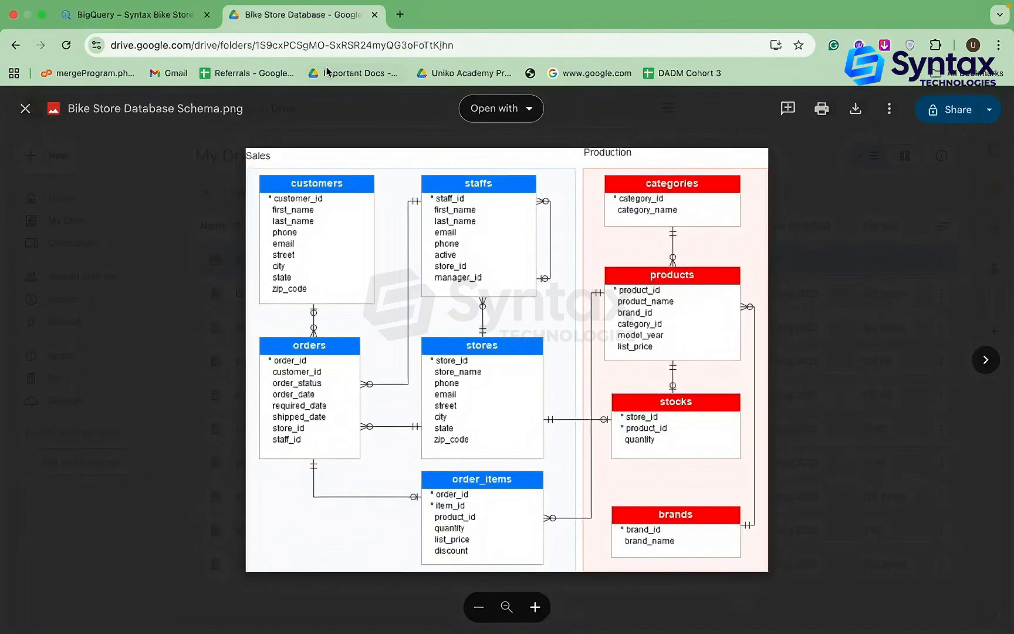
left_click(129, 14)
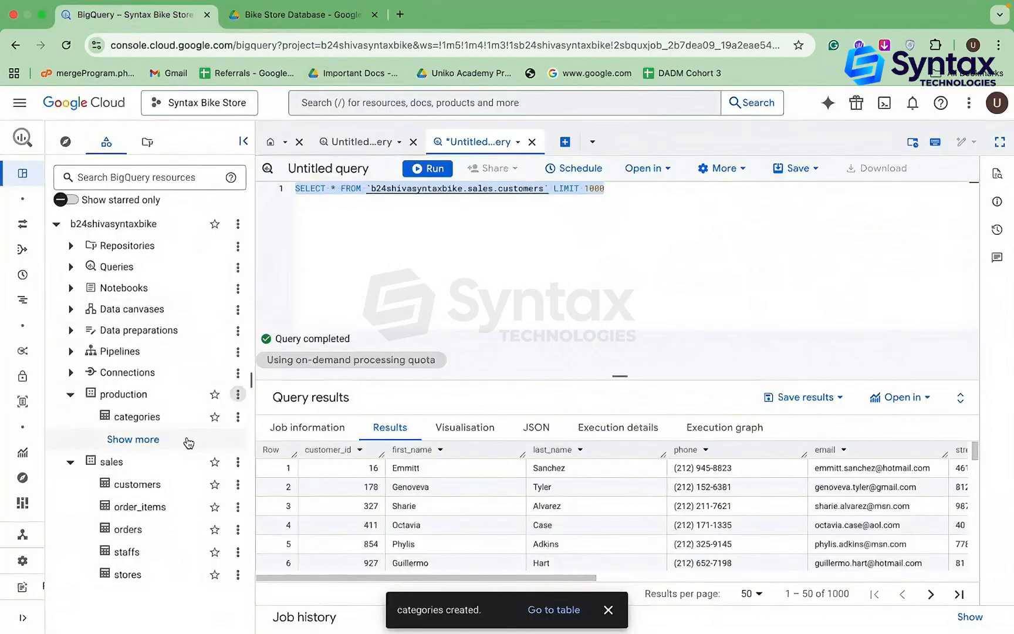
left_click(237, 417)
mouse_move(254, 442)
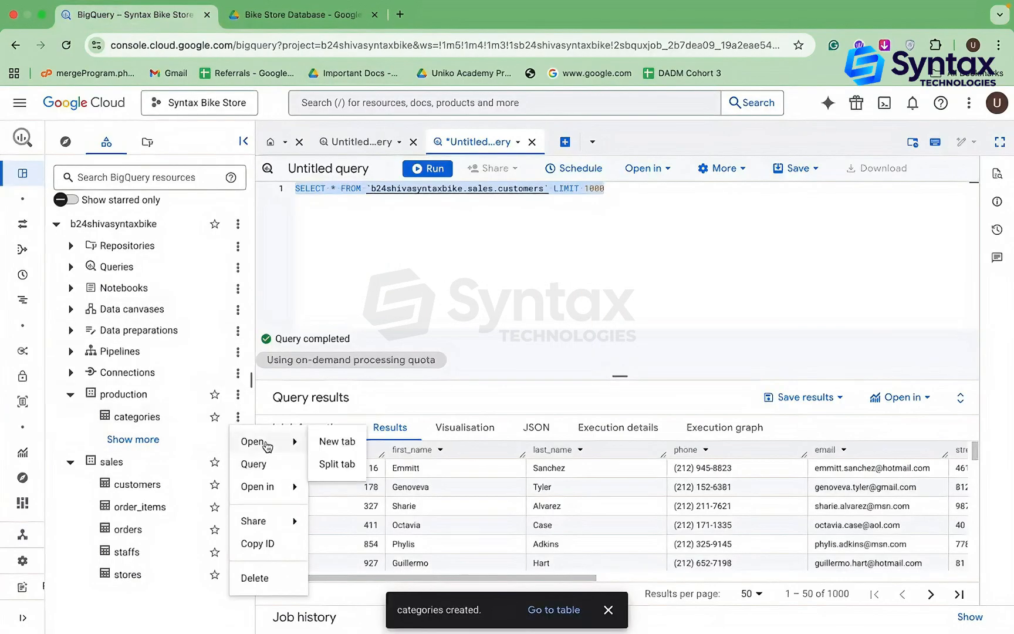
left_click(238, 394)
left_click(237, 394)
mouse_move(265, 195)
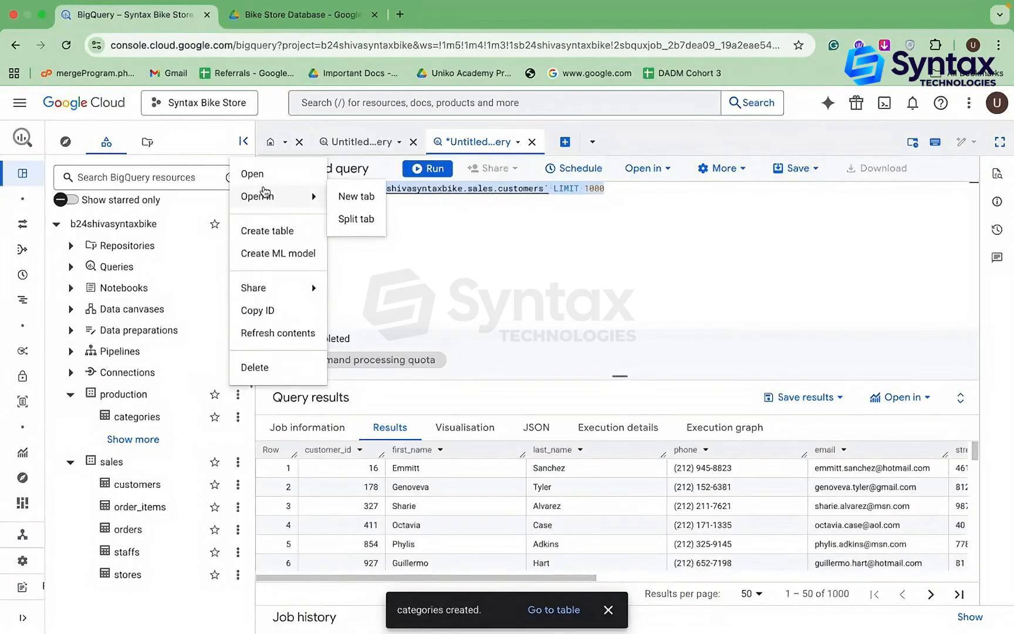
left_click(262, 232)
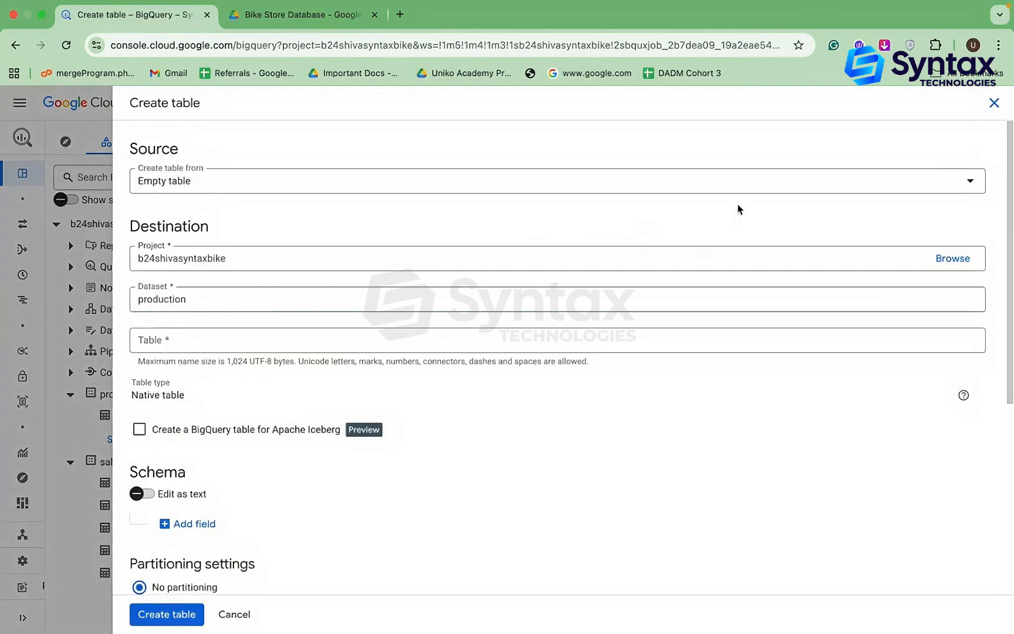
left_click(876, 190)
left_click(378, 238)
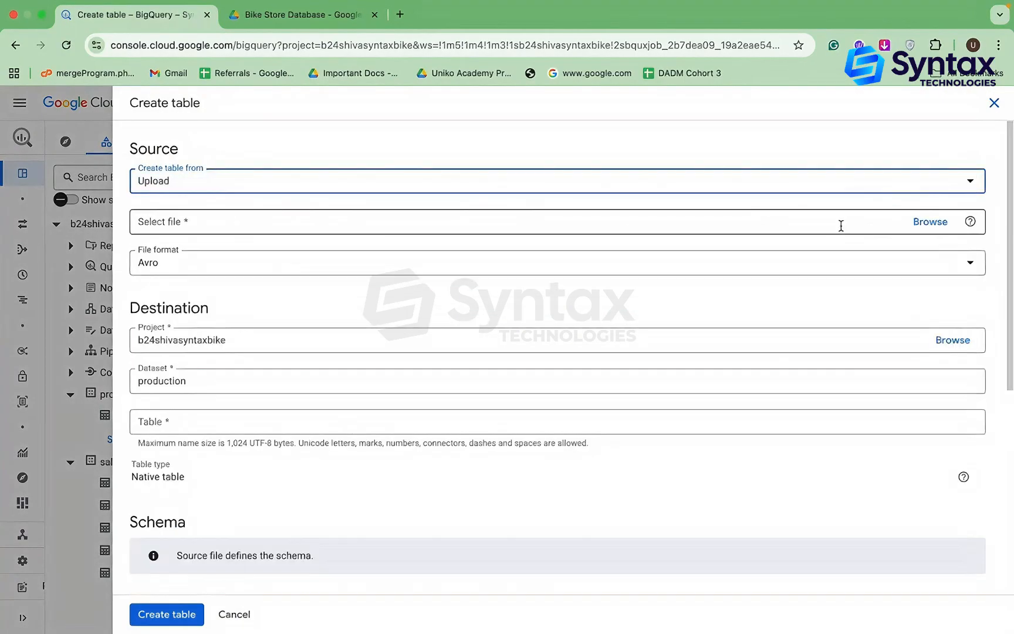
left_click(930, 222)
double_click(561, 337)
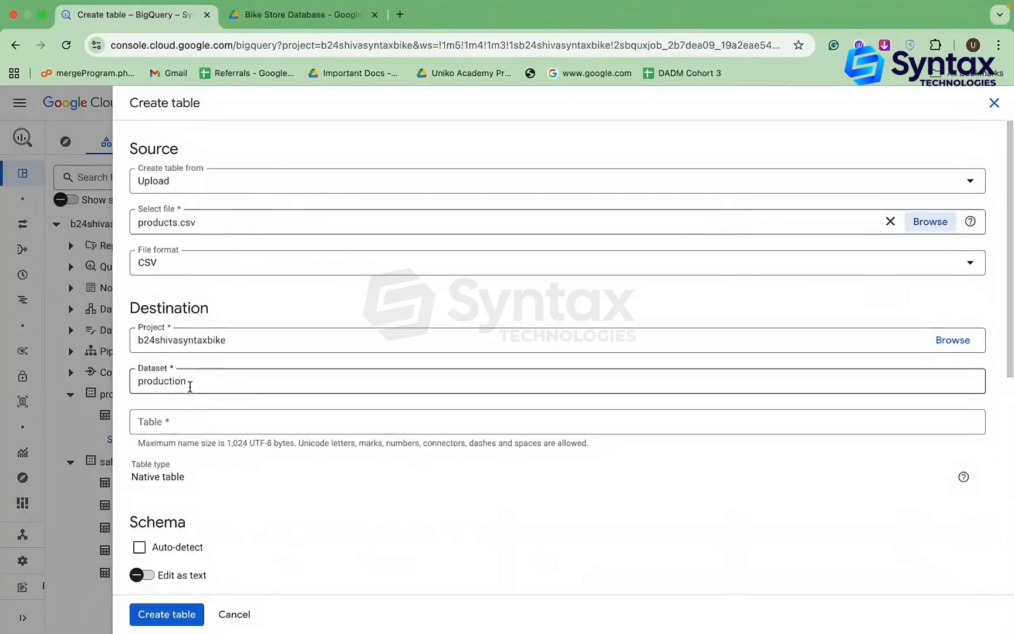
Name the table products, enable schema auto-detection and create it in the production dataset
left_click(190, 417)
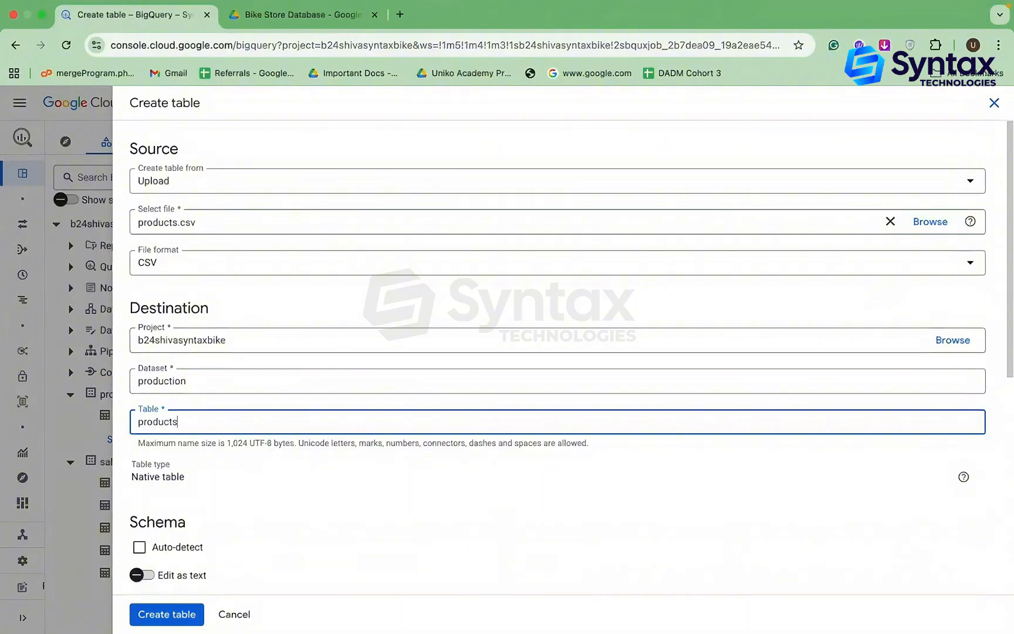
type("products")
scroll(188, 423, "down", 1)
left_click(139, 508)
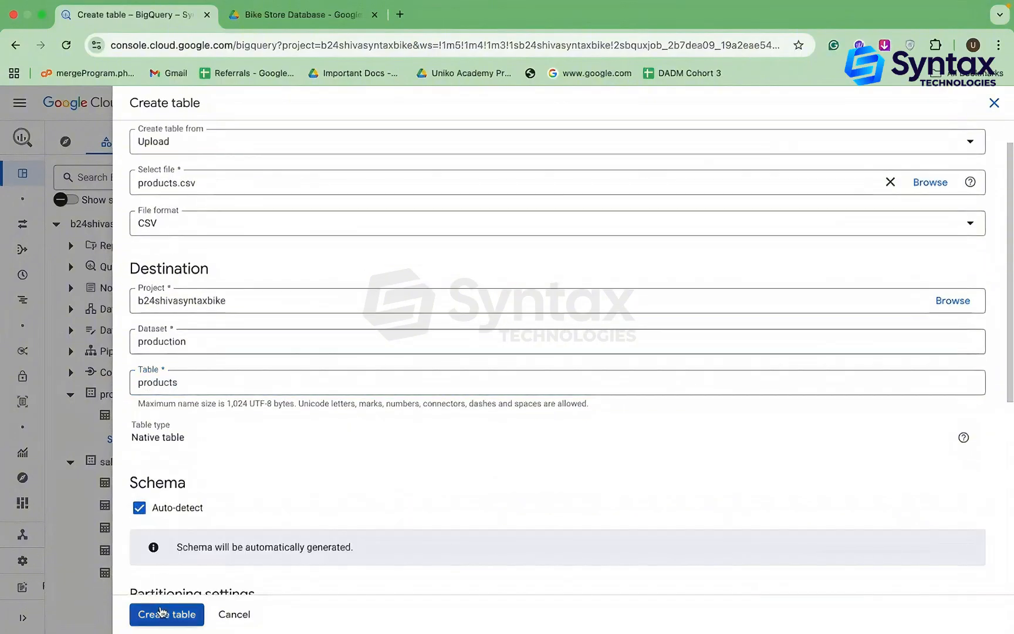
left_click(162, 613)
Check the schema diagram for the remaining production tables, then start one in the production dataset from an upload of stocks.csv
left_click(322, 16)
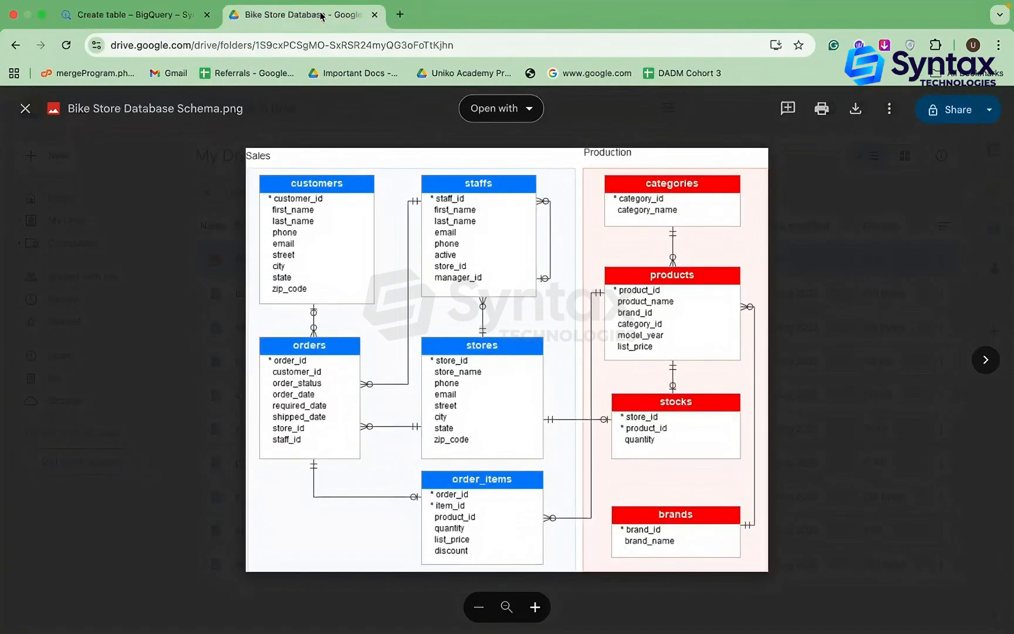
left_click(152, 15)
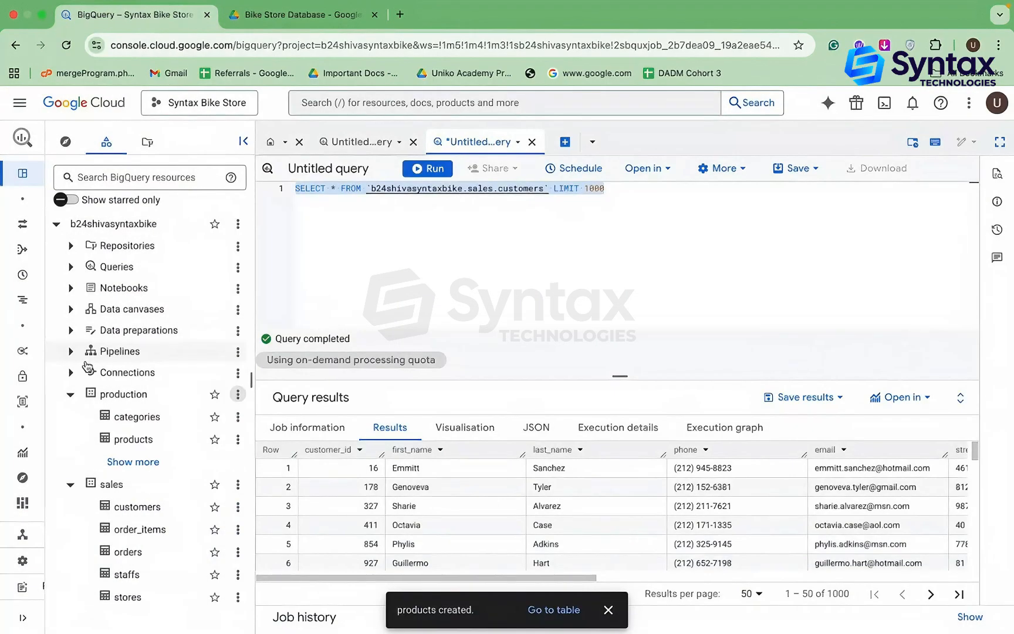
left_click(238, 395)
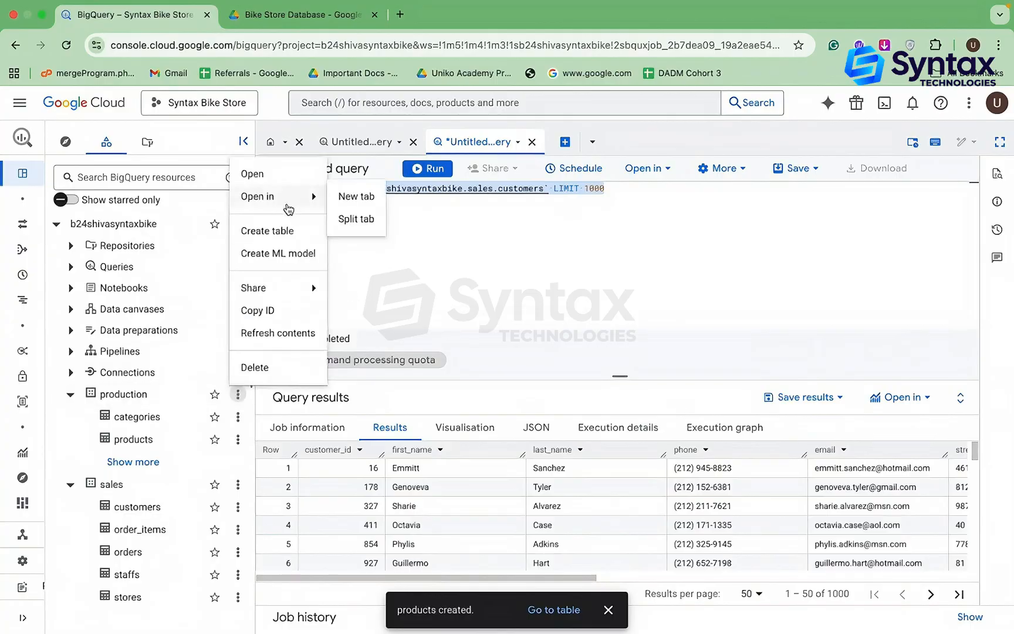
left_click(287, 237)
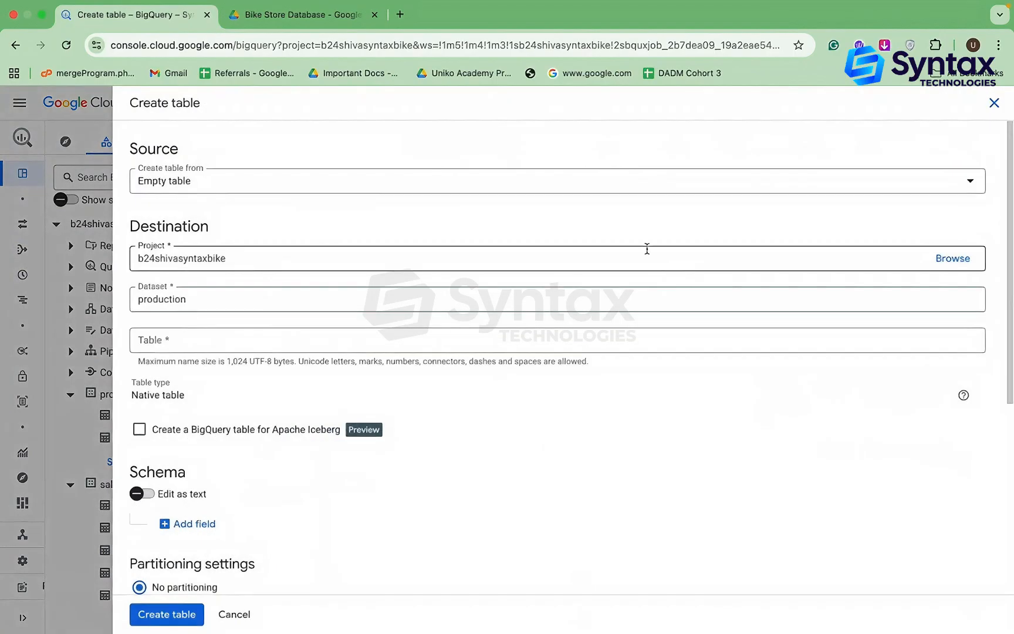
left_click(959, 186)
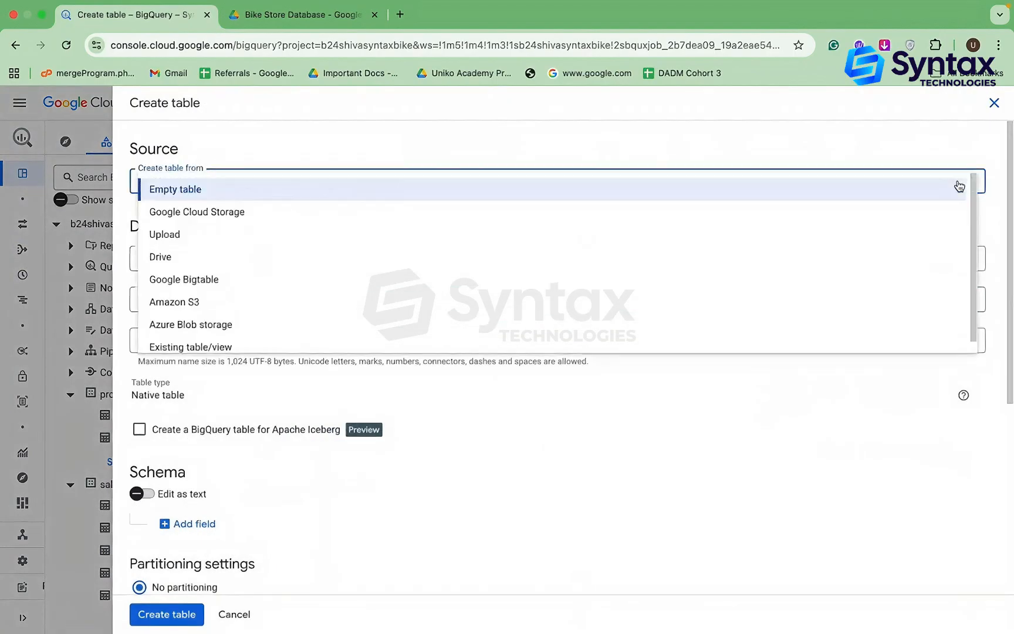
left_click(555, 235)
left_click(929, 222)
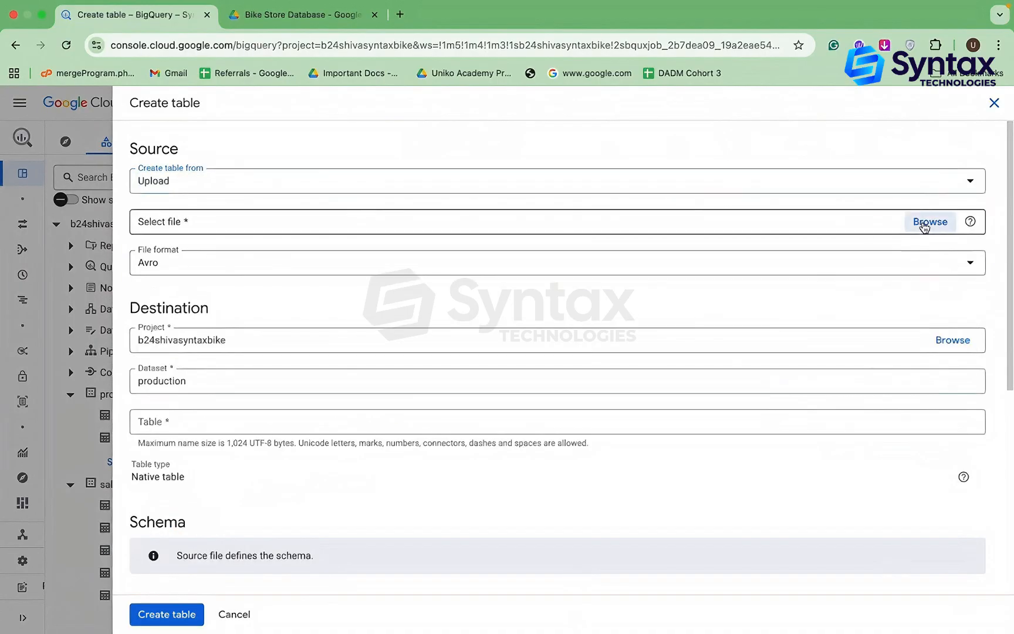
double_click(545, 366)
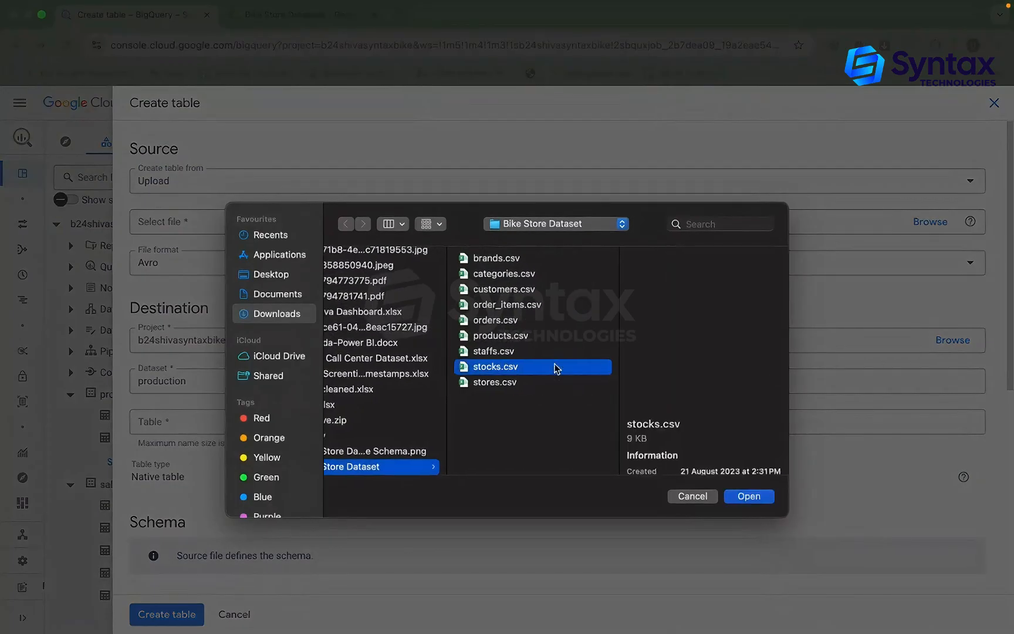
Name the table stocks, enable schema auto-detection and create it in the production dataset
left_click(191, 423)
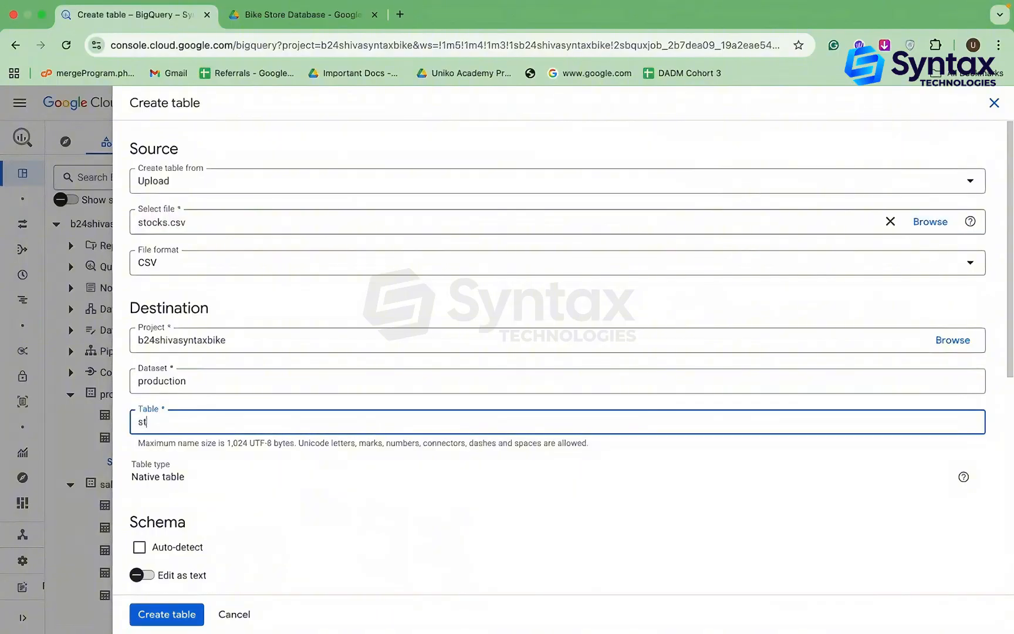
left_click(148, 542)
left_click(160, 617)
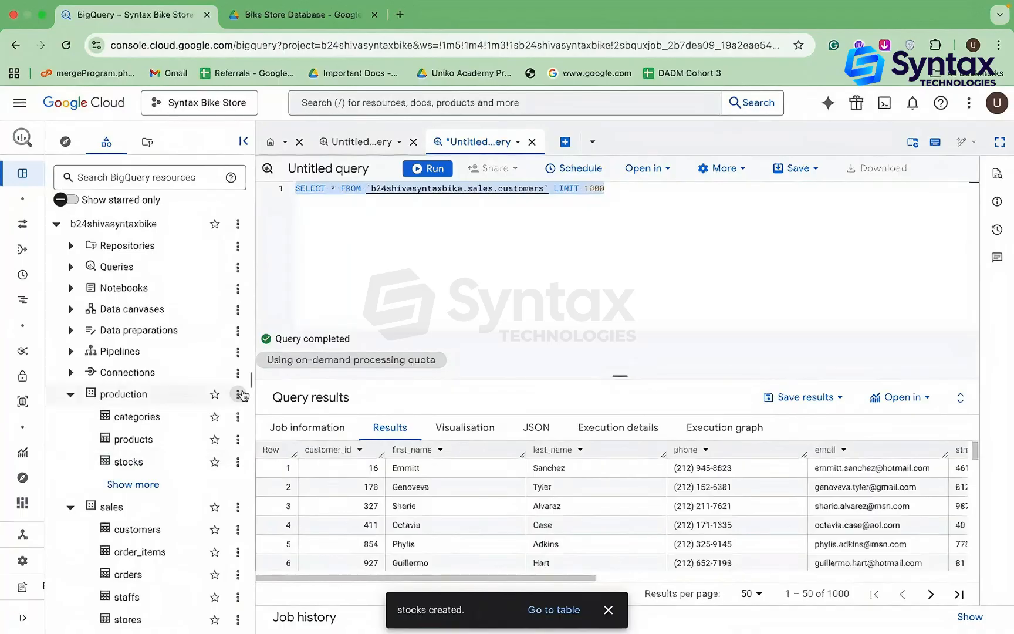
Start another table in the production dataset from an upload of brands.csv
left_click(239, 394)
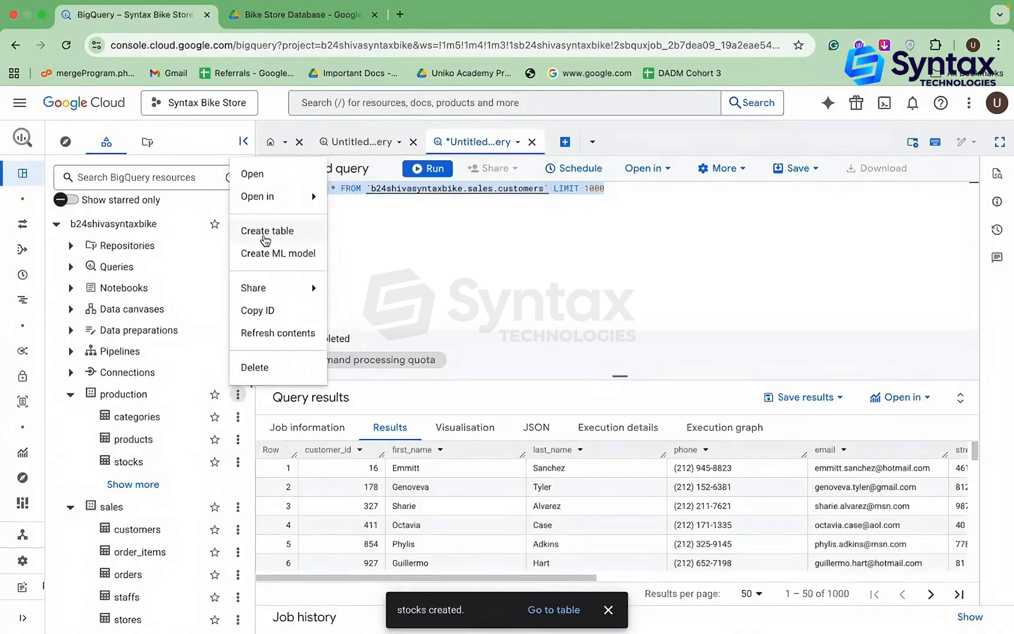
left_click(258, 230)
left_click(942, 183)
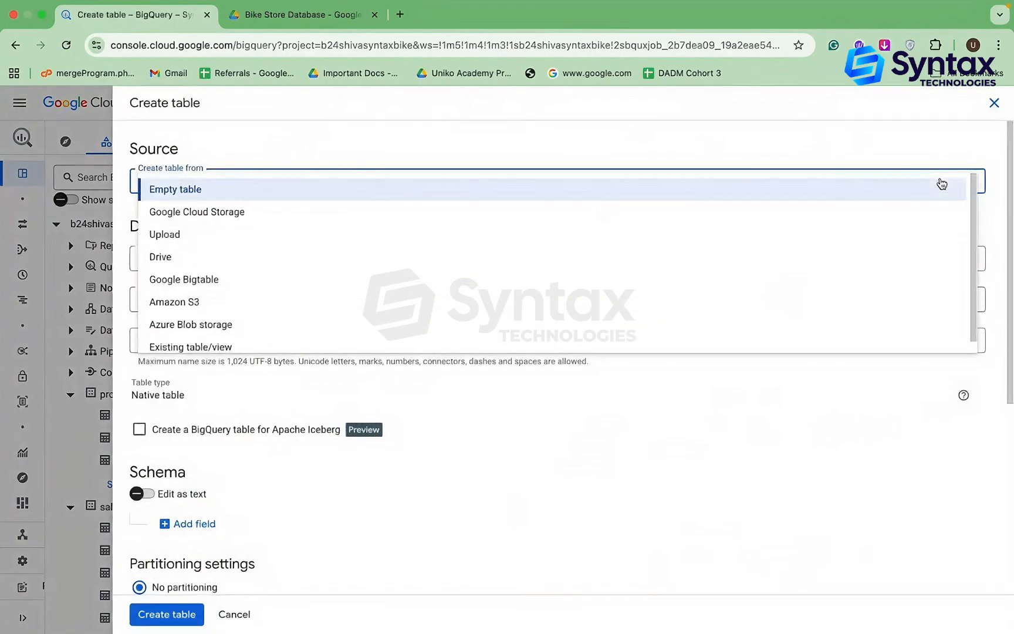
left_click(552, 238)
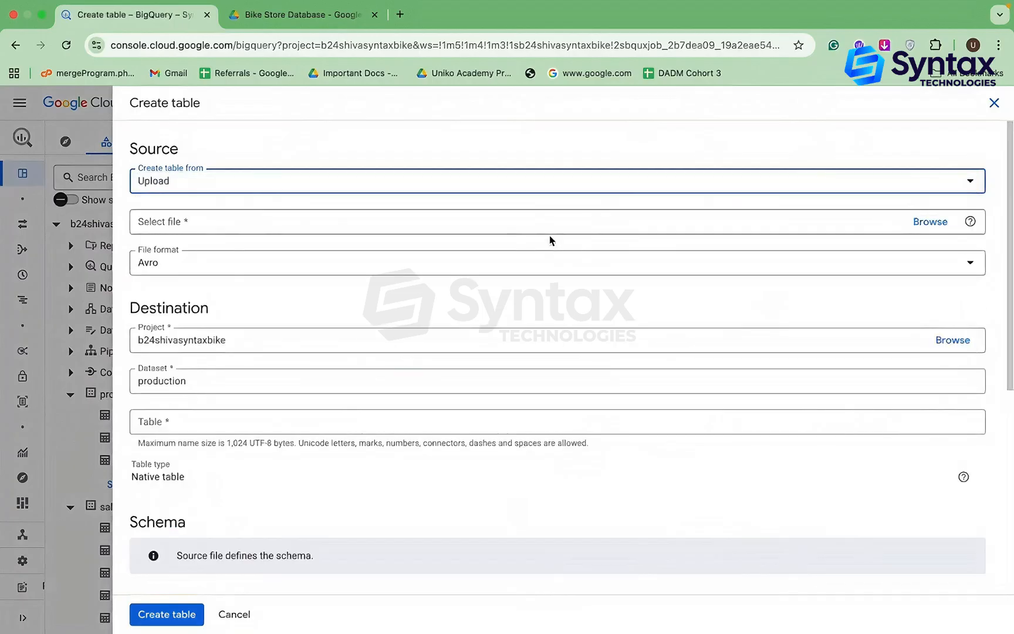
left_click(920, 224)
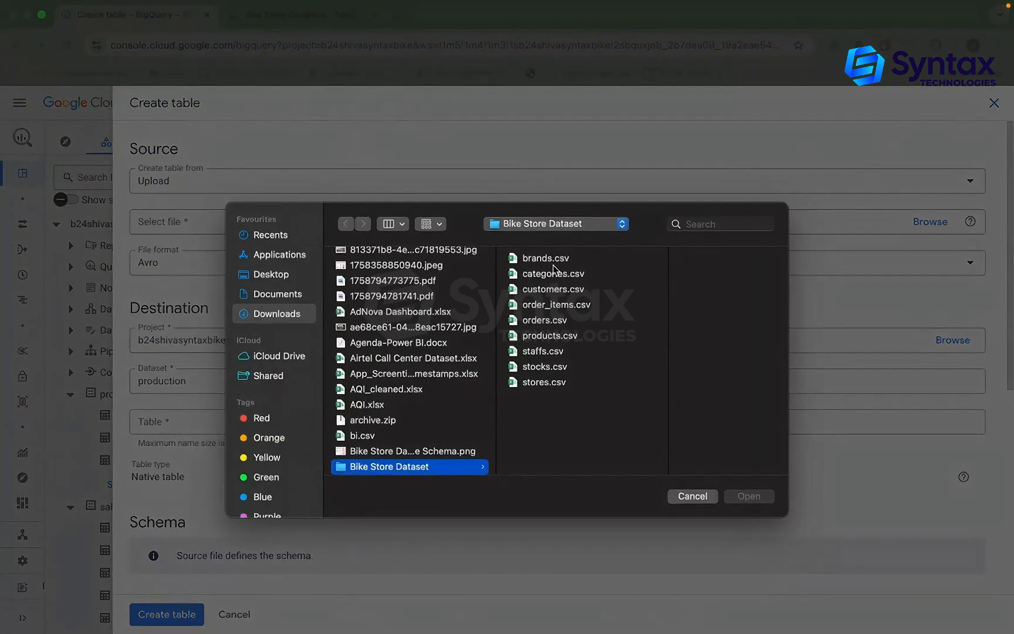
double_click(553, 261)
Name the table brands, enable schema auto-detection and create it in the production dataset
left_click(216, 428)
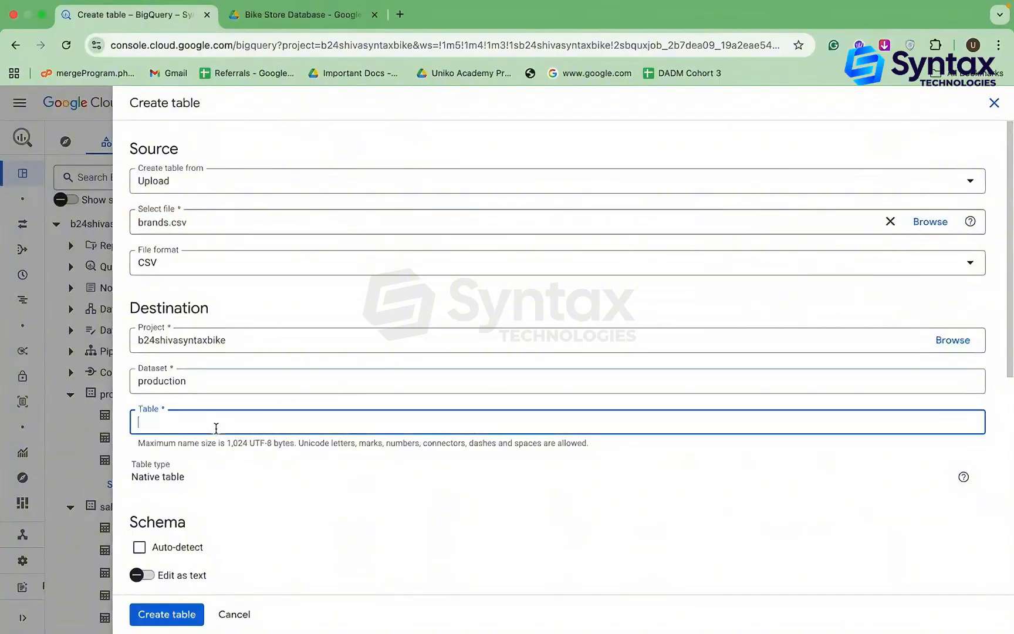
left_click(181, 552)
left_click(172, 618)
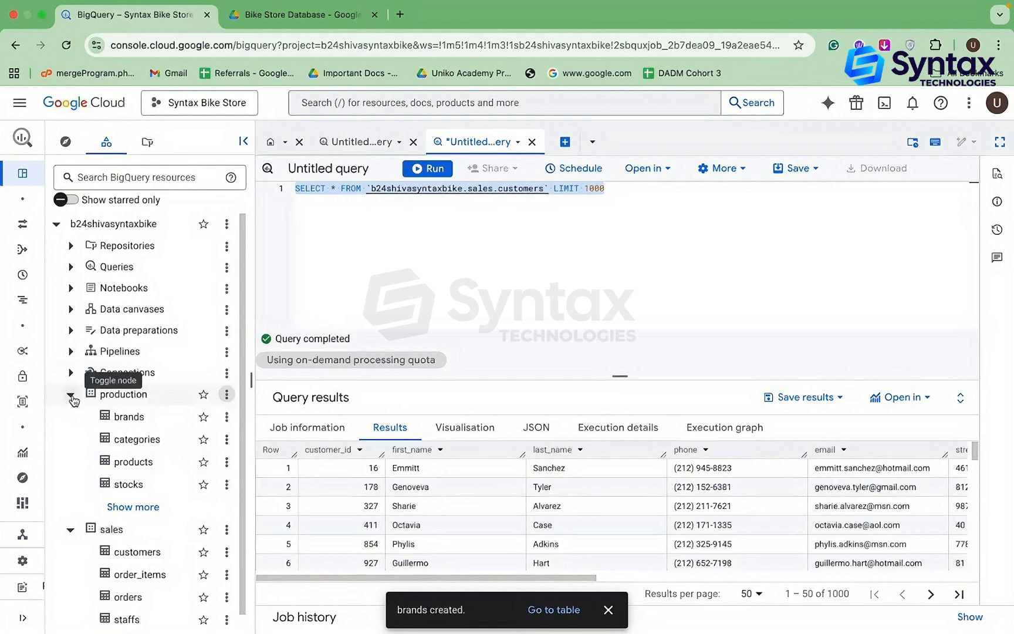
Try to open the brands table from the production dataset in the resource tree
scroll(73, 401, "down", 1)
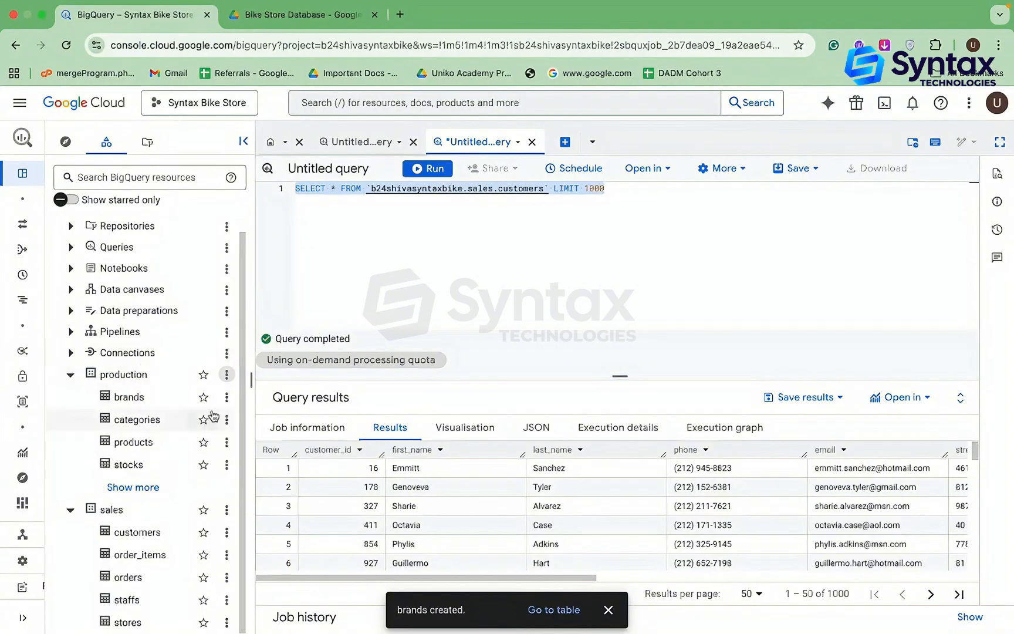
left_click(227, 397)
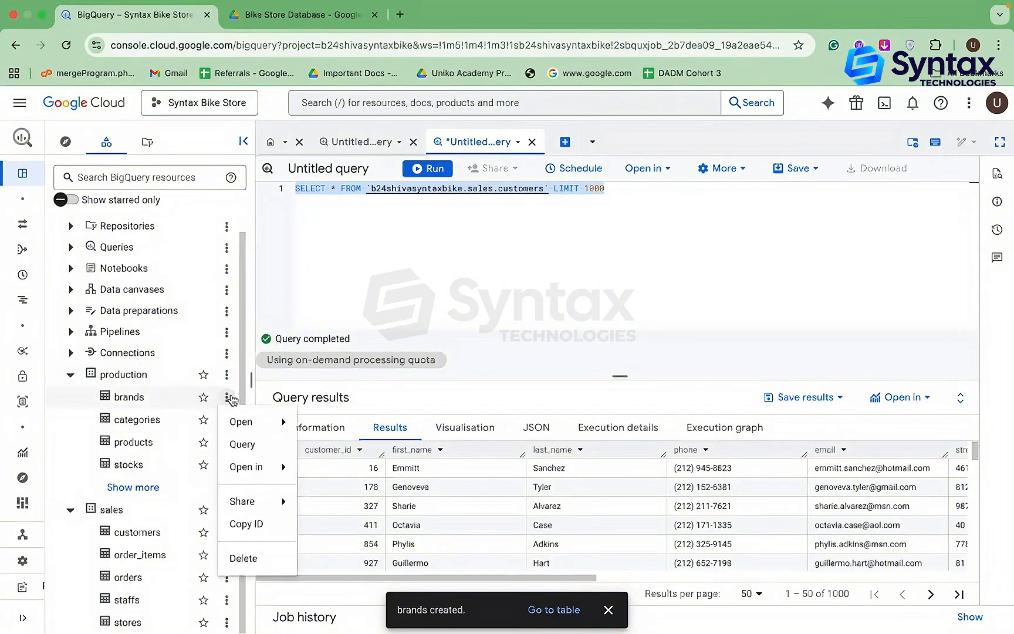
left_click(136, 405)
double_click(136, 399)
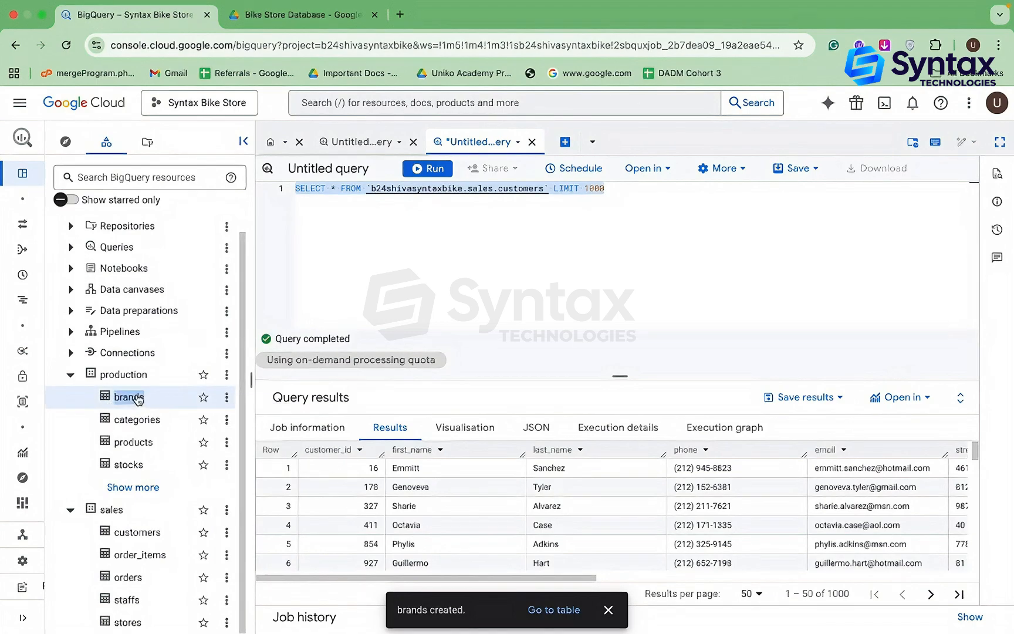
left_click(162, 405)
Close both untitled queries, discarding unsaved work, and open the brands table from the recent items to view its schema
left_click(532, 142)
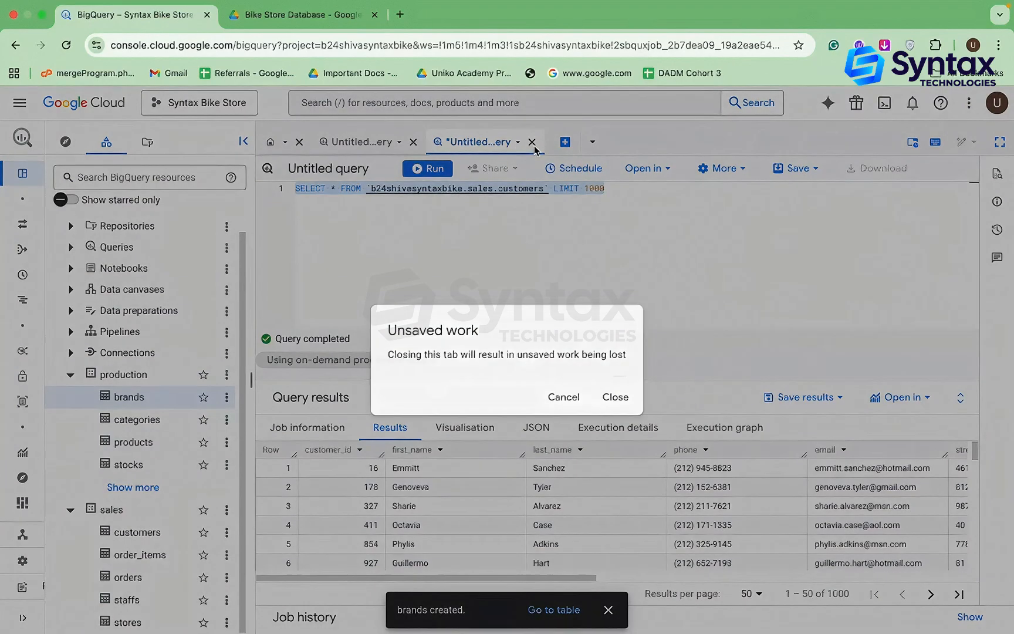
left_click(613, 397)
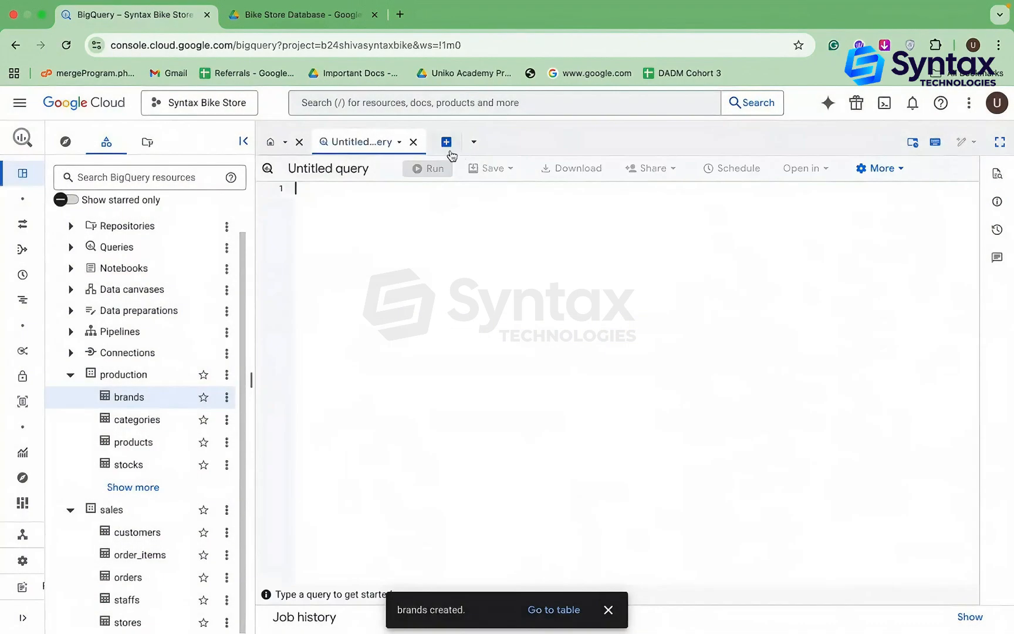
left_click(413, 141)
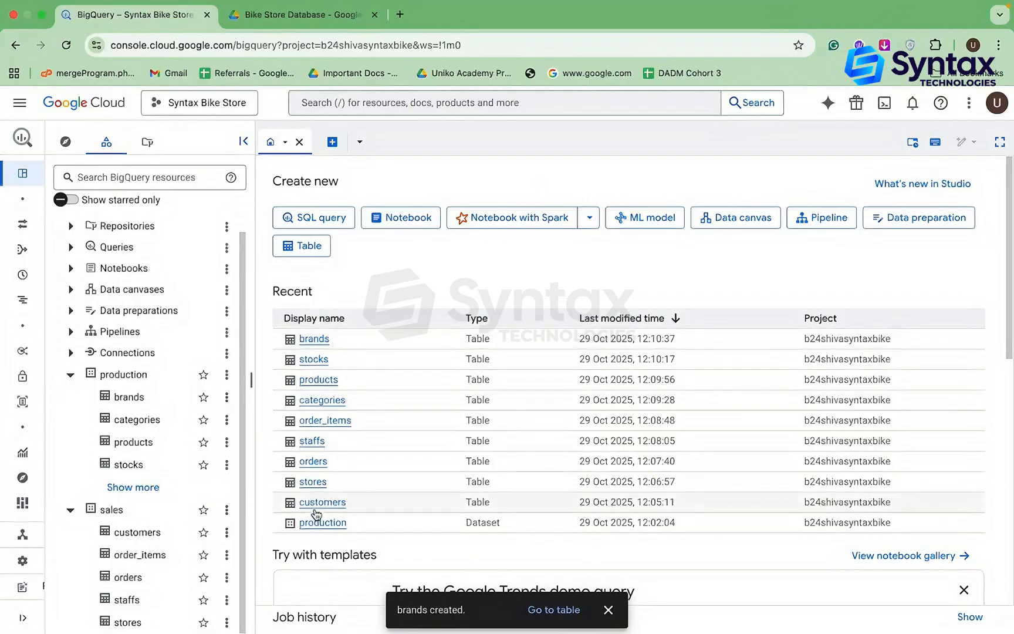
left_click(313, 340)
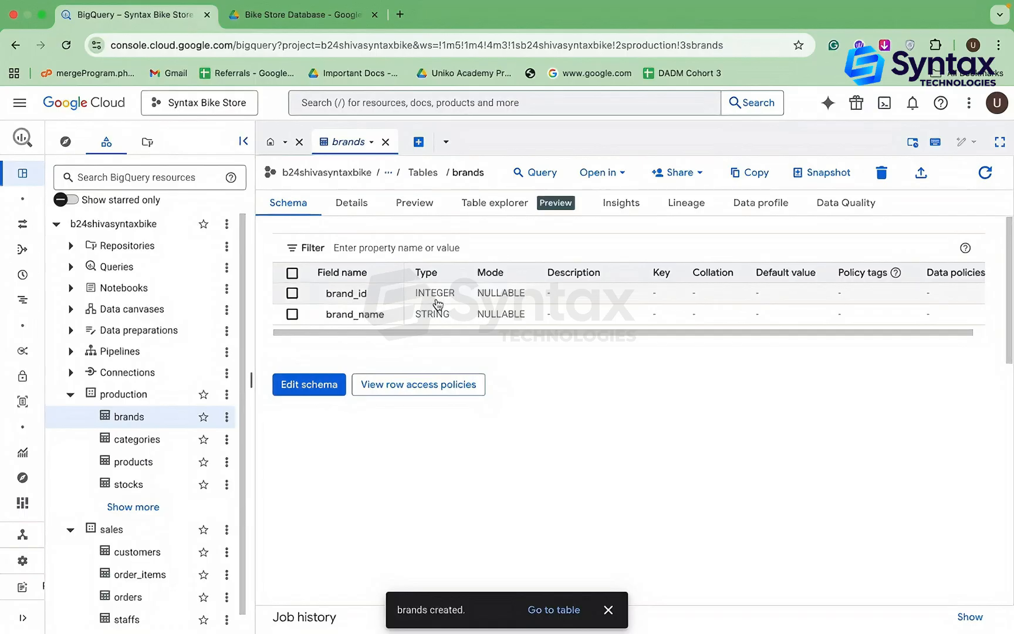
Go back to the home page's recent items, open the stocks table and bring up its schema for editing
scroll(674, 399, "left", 5)
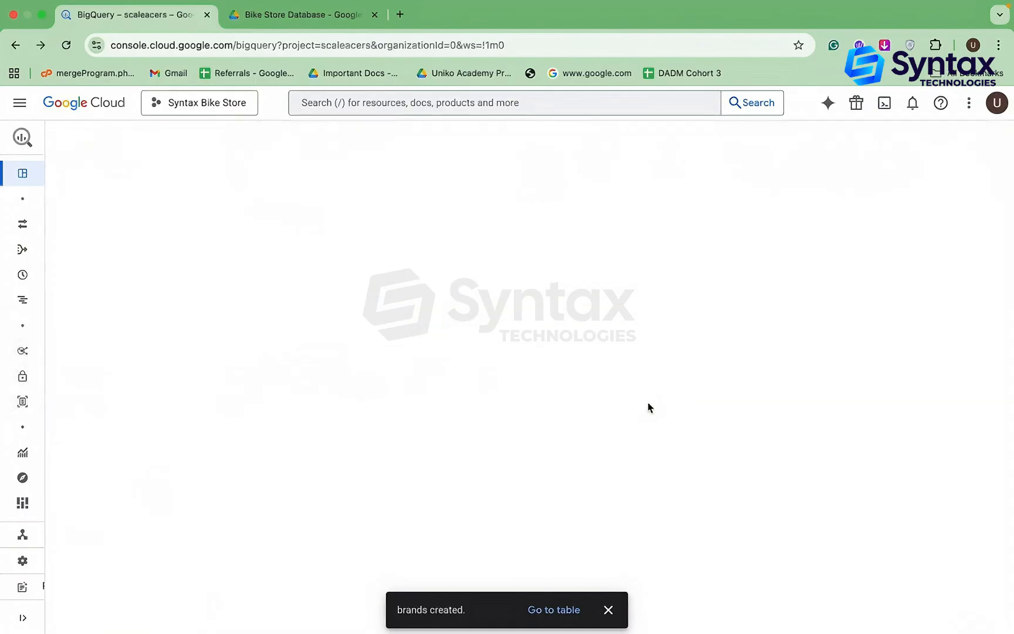
scroll(600, 412, "down", 1)
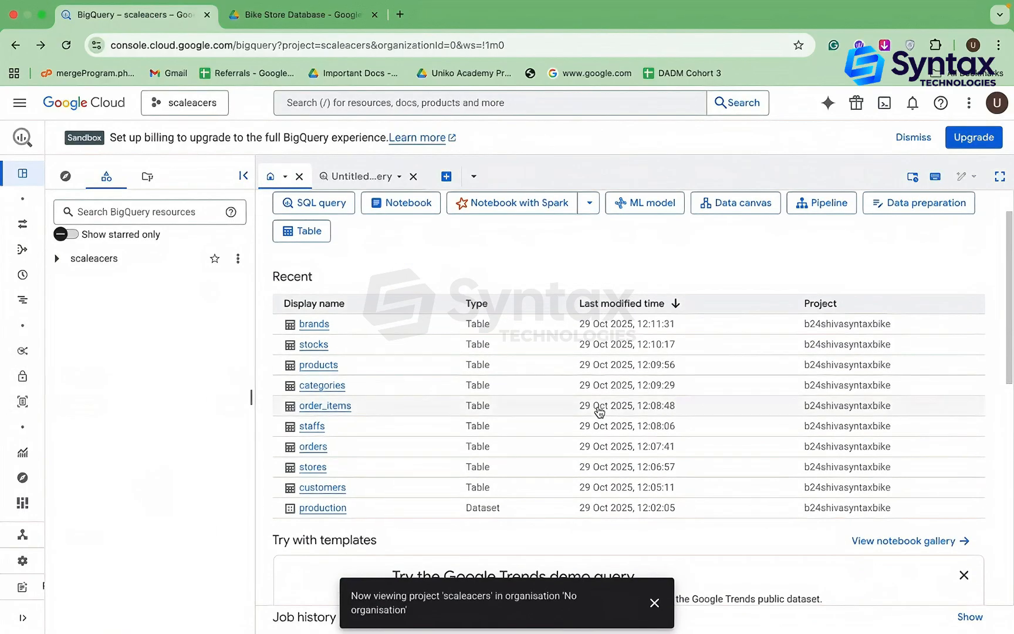
left_click(323, 346)
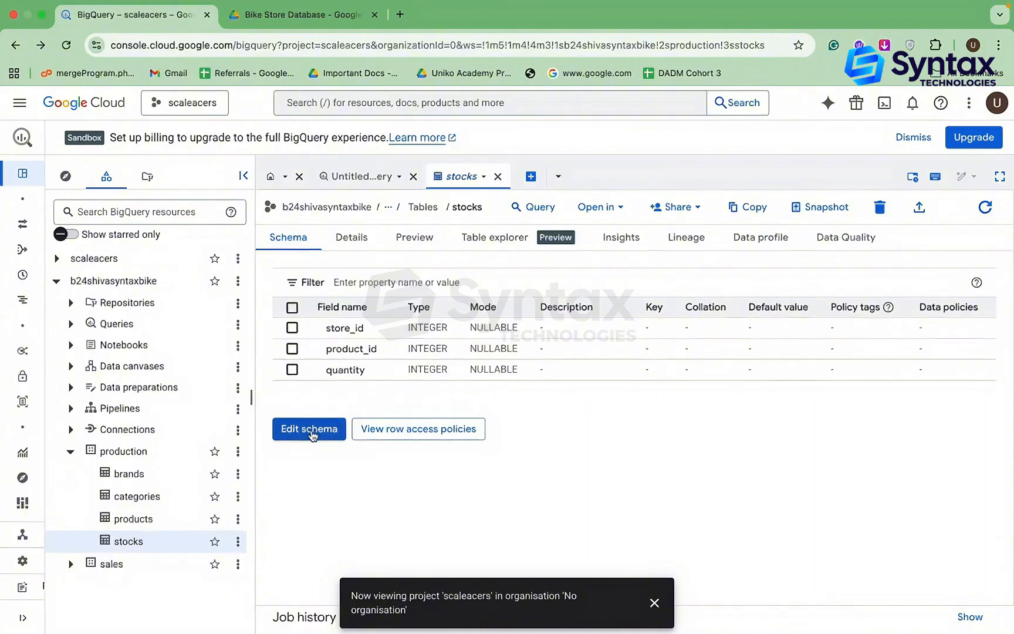
left_click(309, 429)
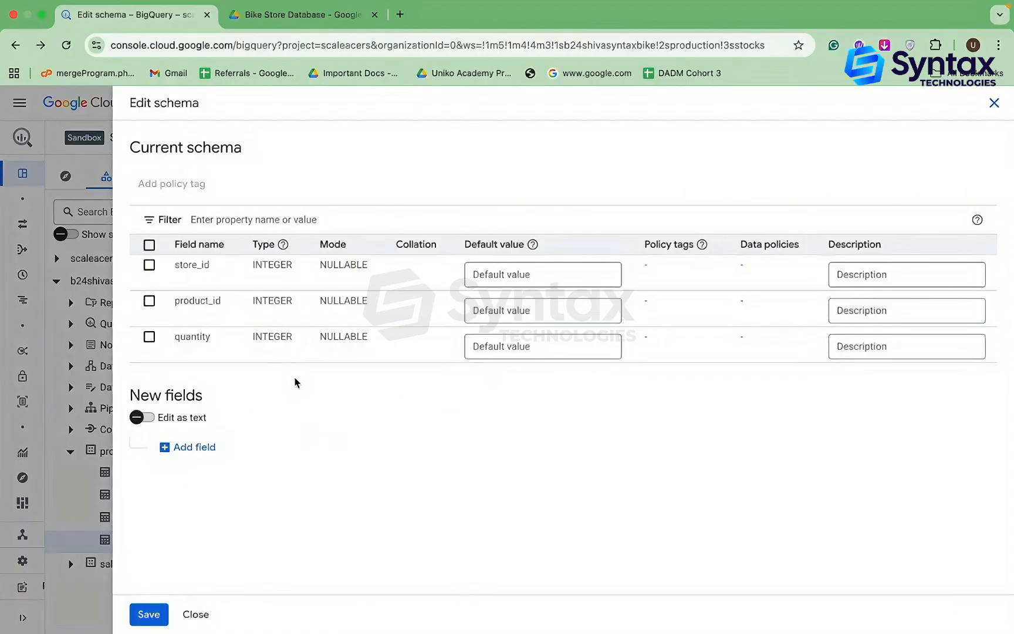
Close the stocks schema editor, then query all columns of the production brands table with a limit of 1000 and run it
left_click(196, 614)
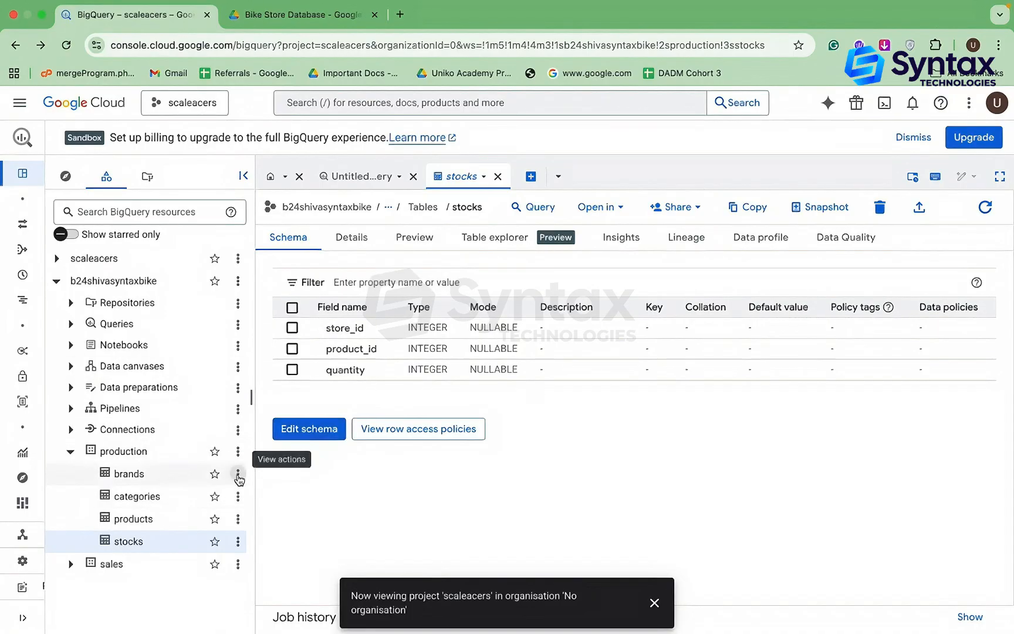
left_click(238, 474)
left_click(267, 334)
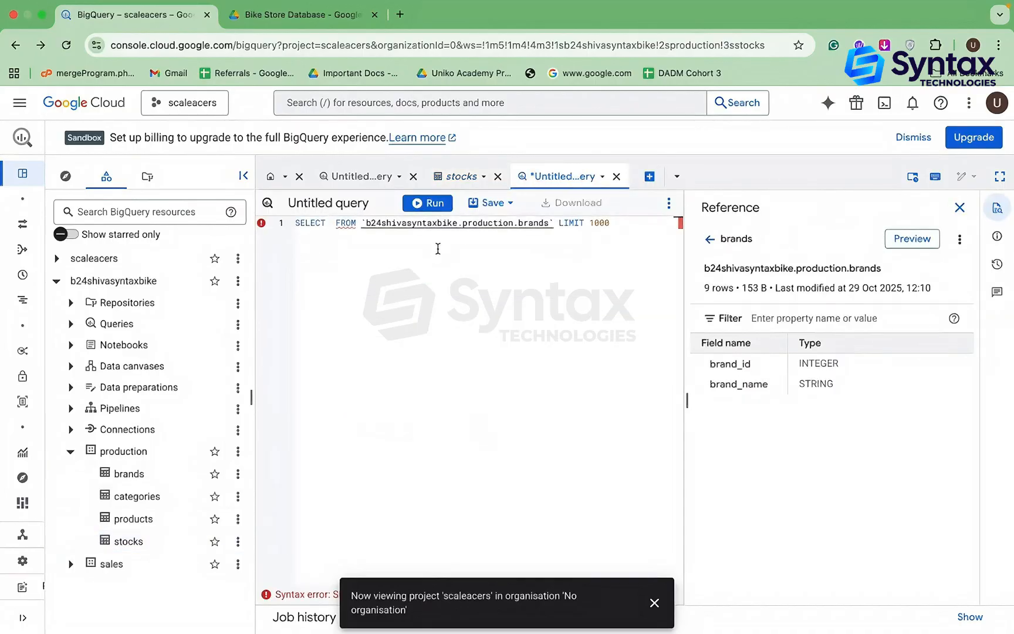
type("*")
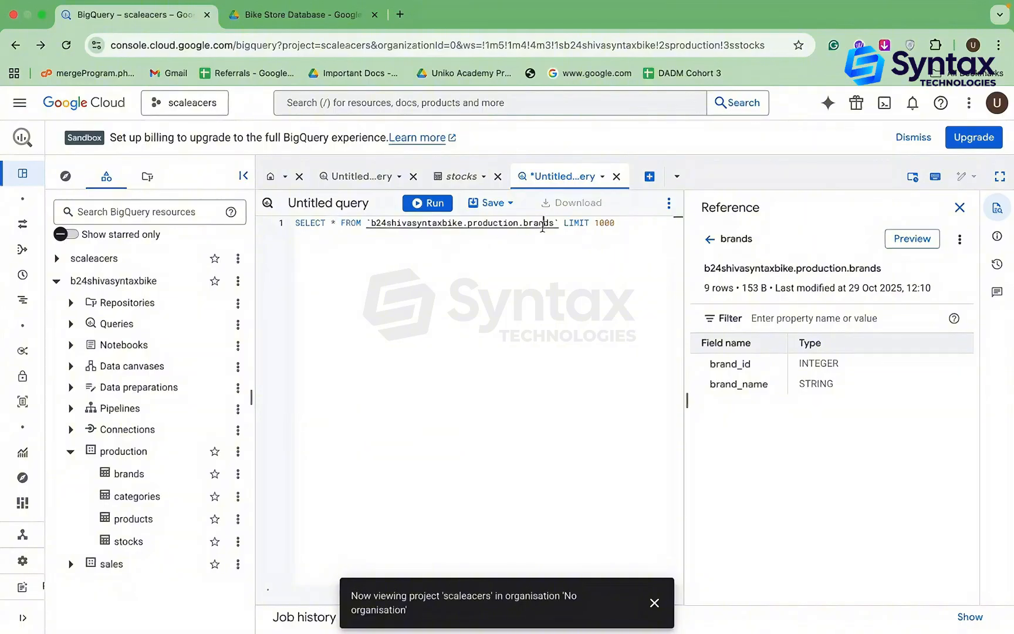
triple_click(542, 227)
left_click(427, 203)
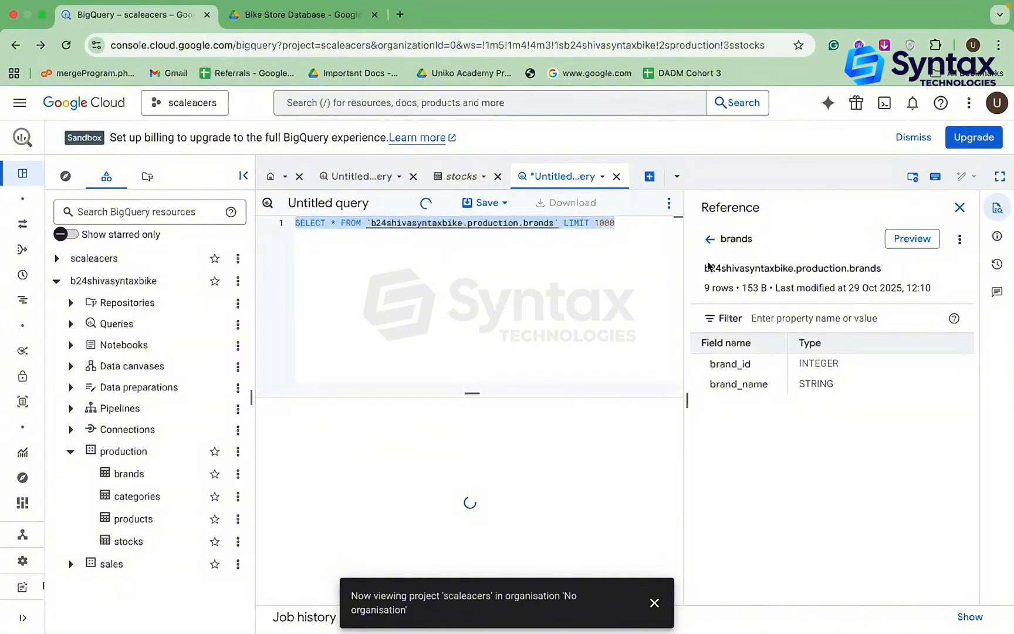
left_click(960, 208)
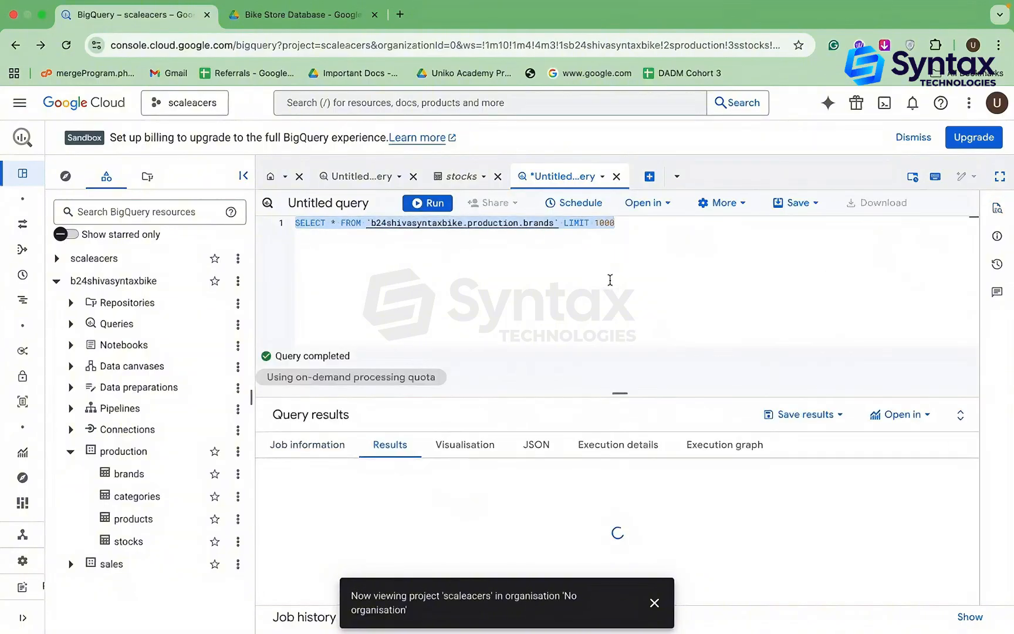
left_click(701, 262)
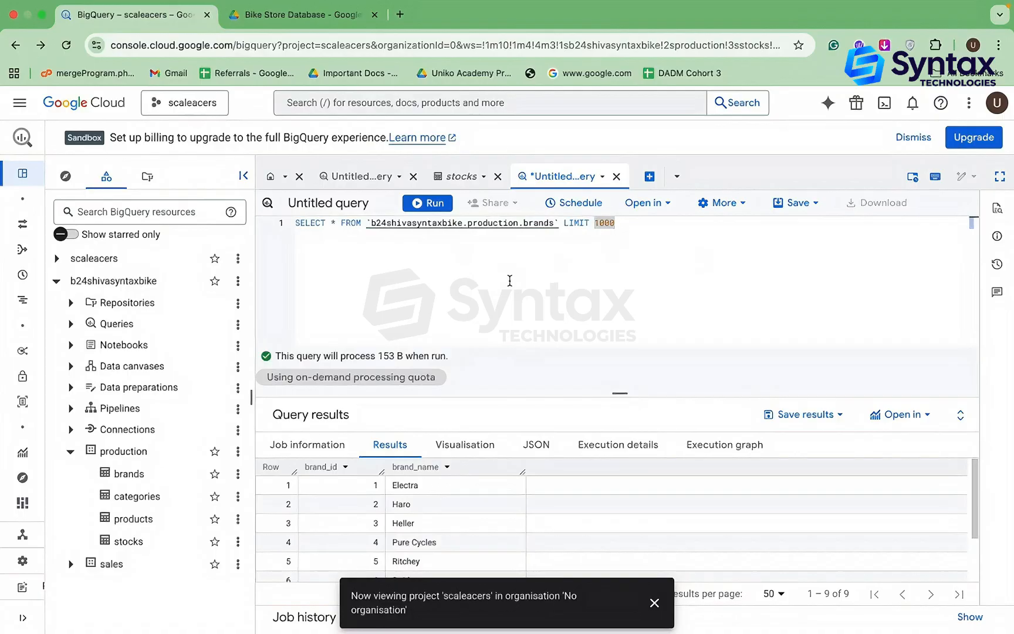
Save the brands query as a classic query named Syntax Test with personal visibility
left_click(796, 205)
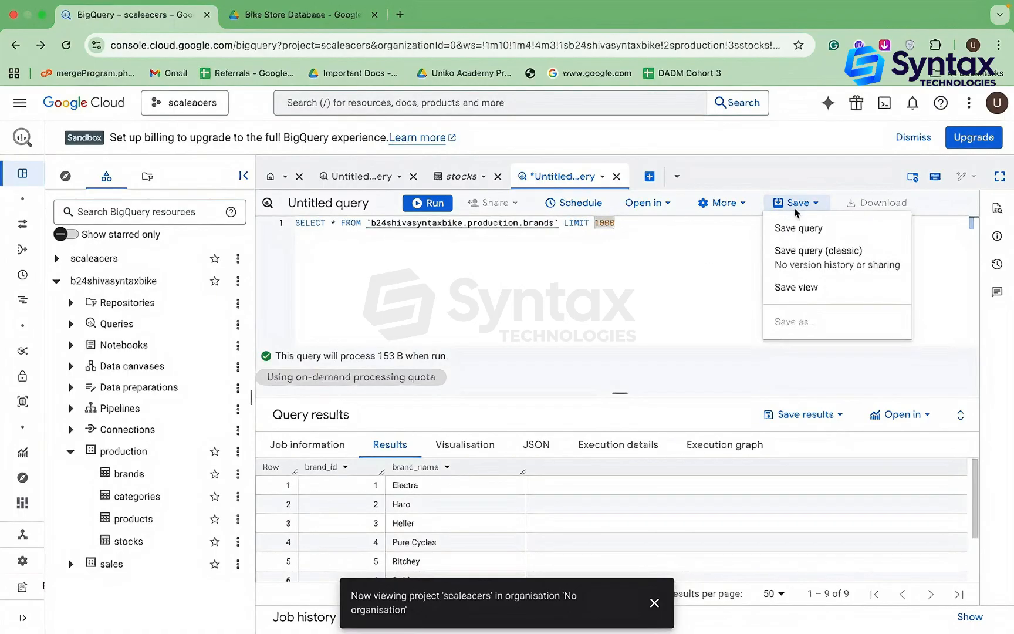
left_click(835, 259)
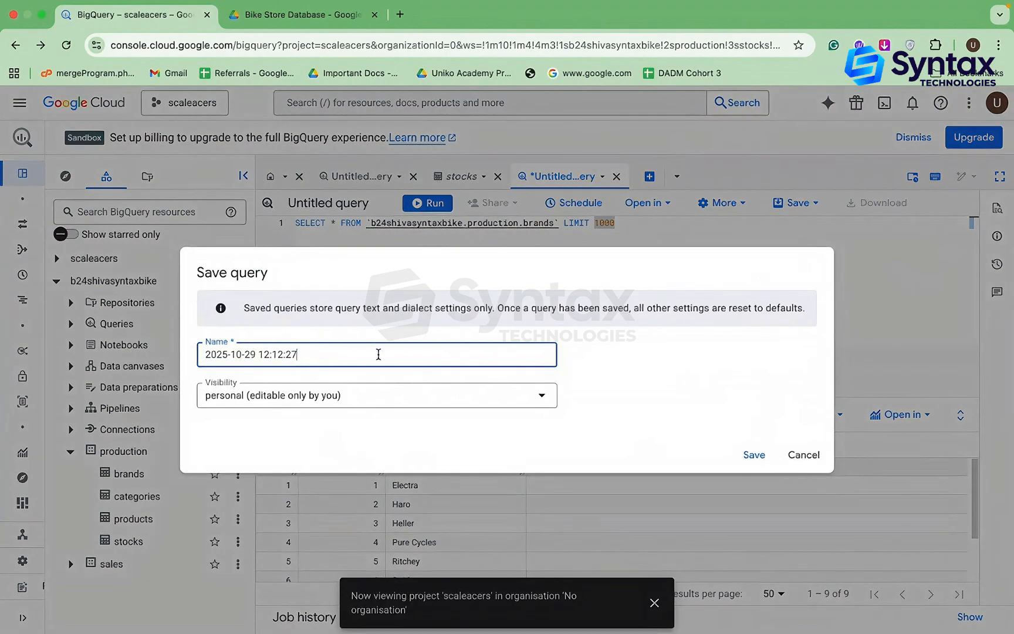
triple_click(378, 354)
type("Syntax Test")
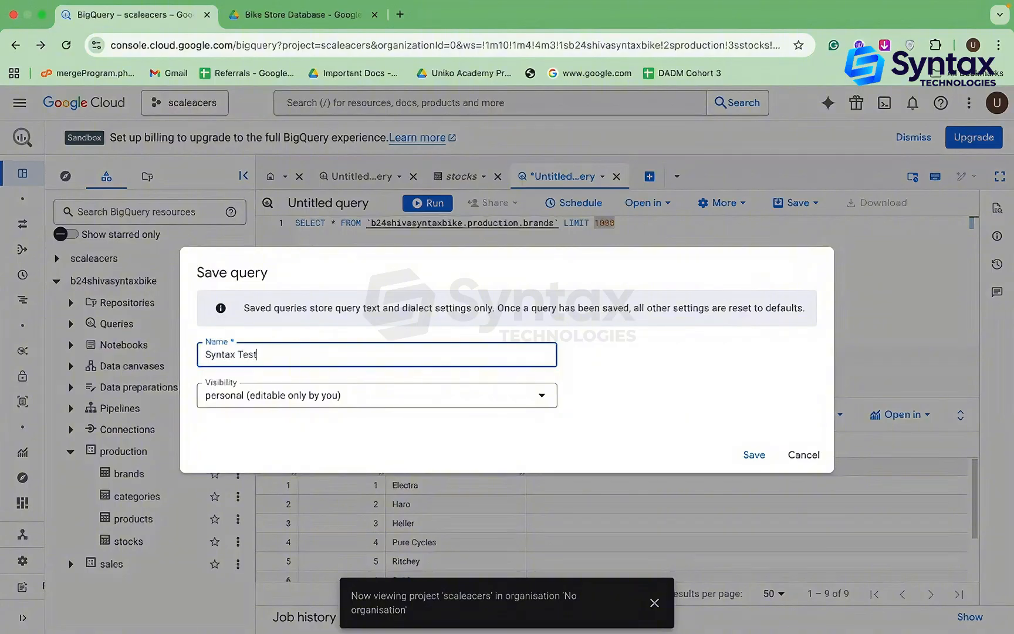
left_click(754, 455)
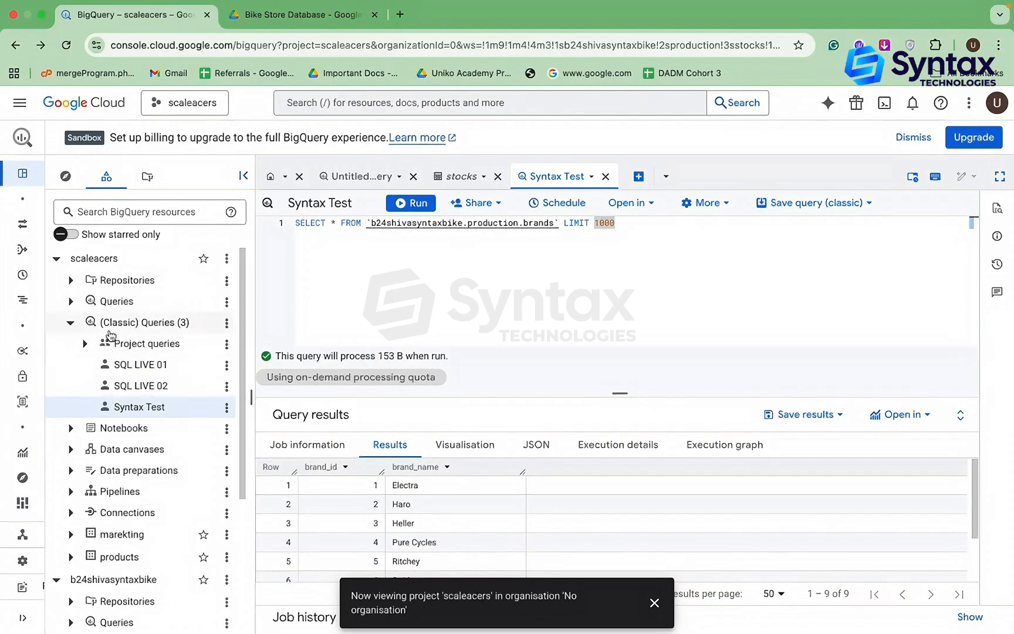
Expand the Queries and (Classic) Queries nodes of the scaleacers project to locate the saved Syntax Test query
left_click(71, 323)
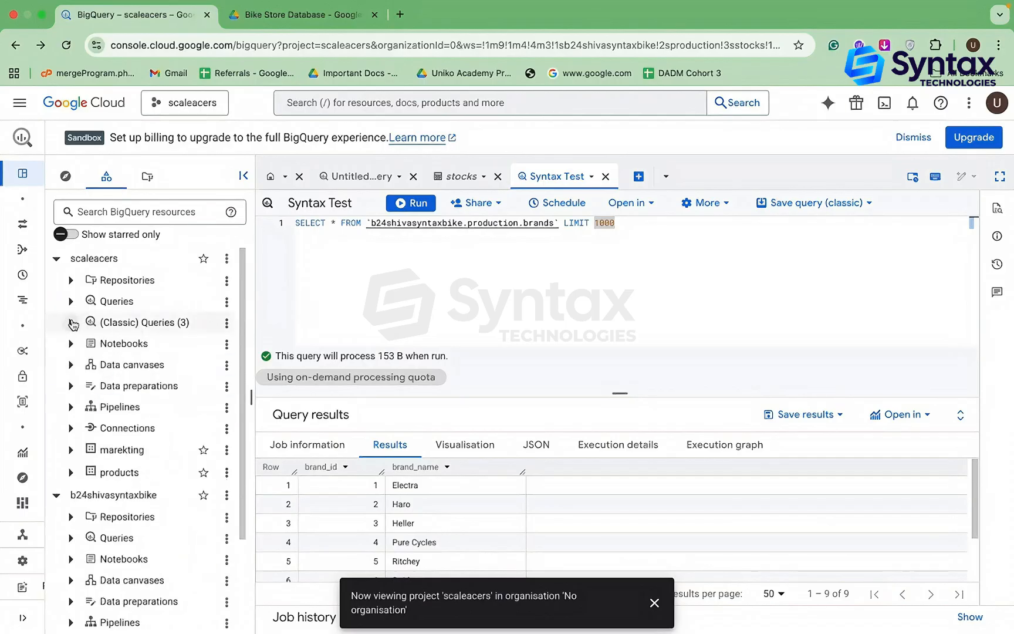
left_click(70, 301)
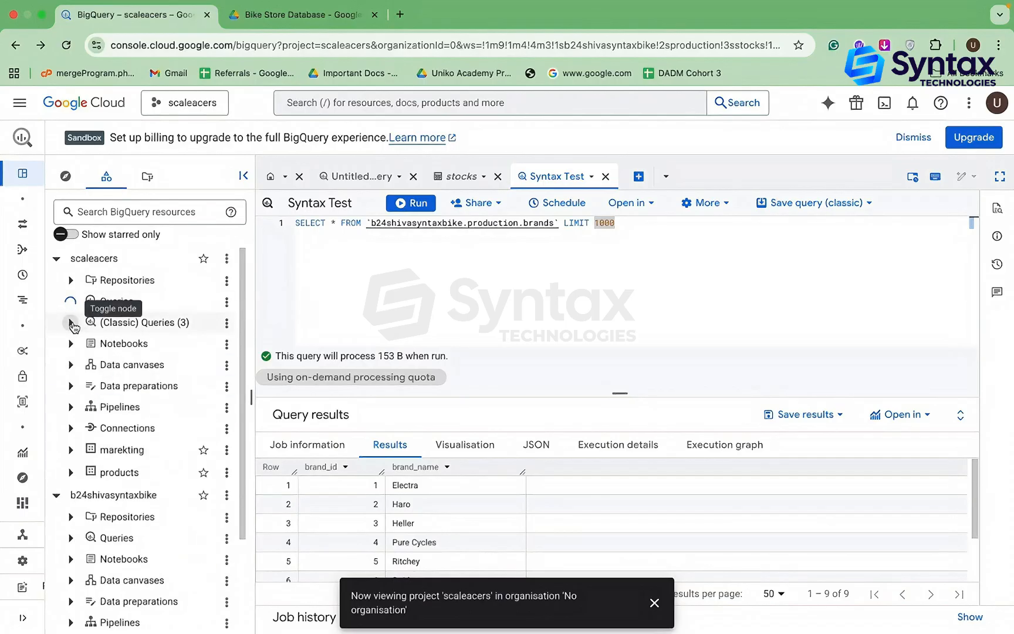
left_click(71, 323)
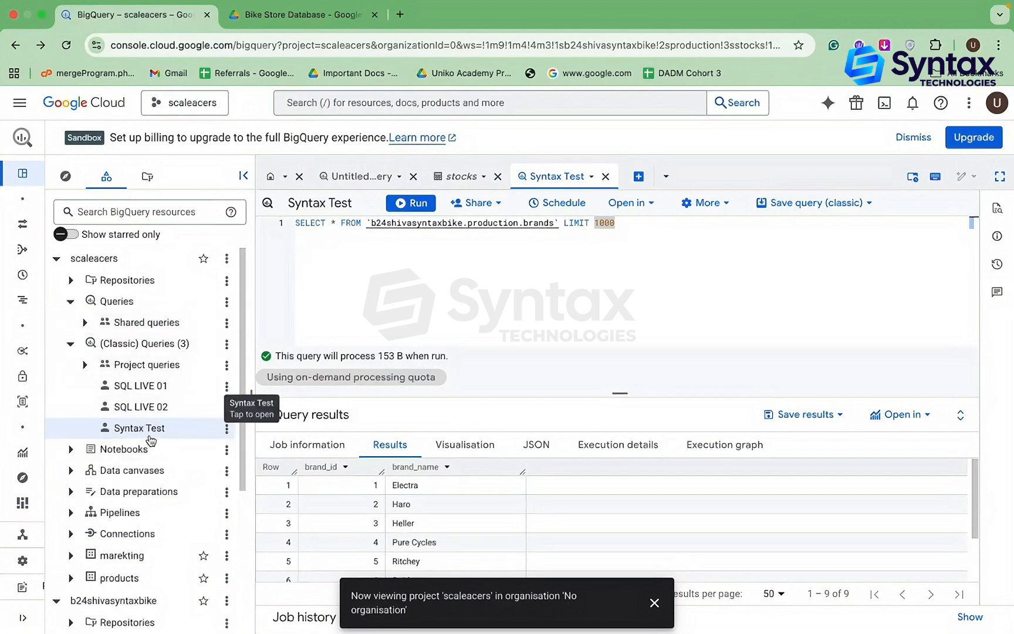
scroll(151, 441, "down", 3)
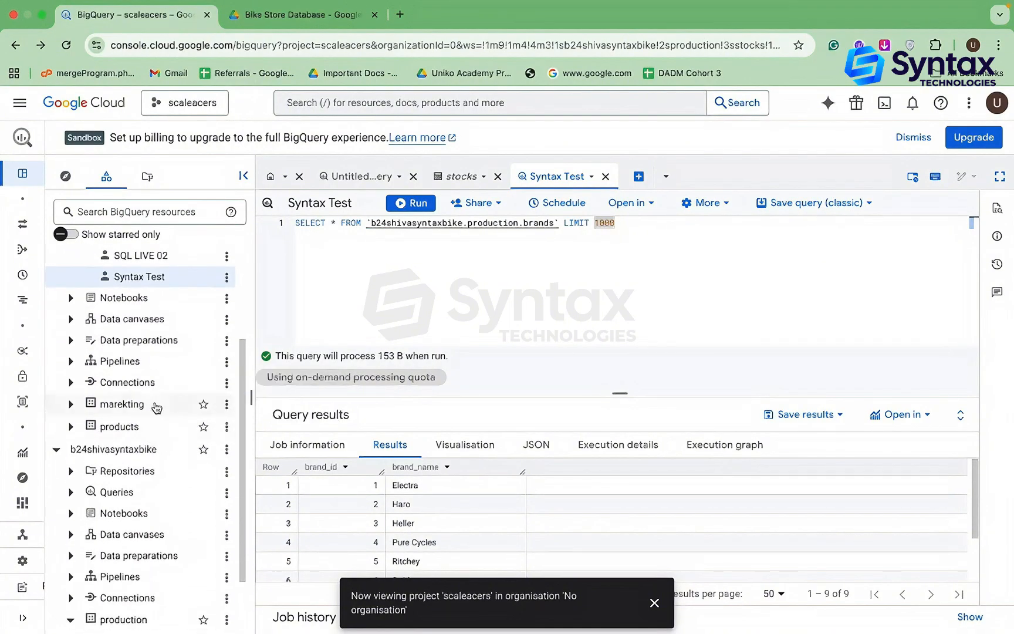
scroll(167, 405, "up", 3)
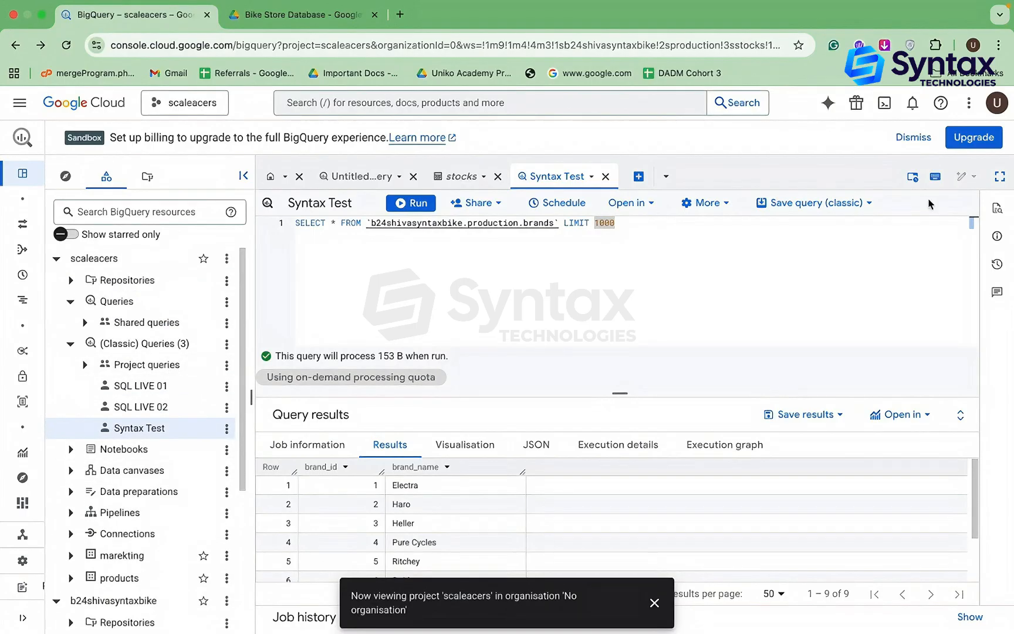
Dismiss the billing upgrade banner and look through the project resources in the tree
left_click(914, 139)
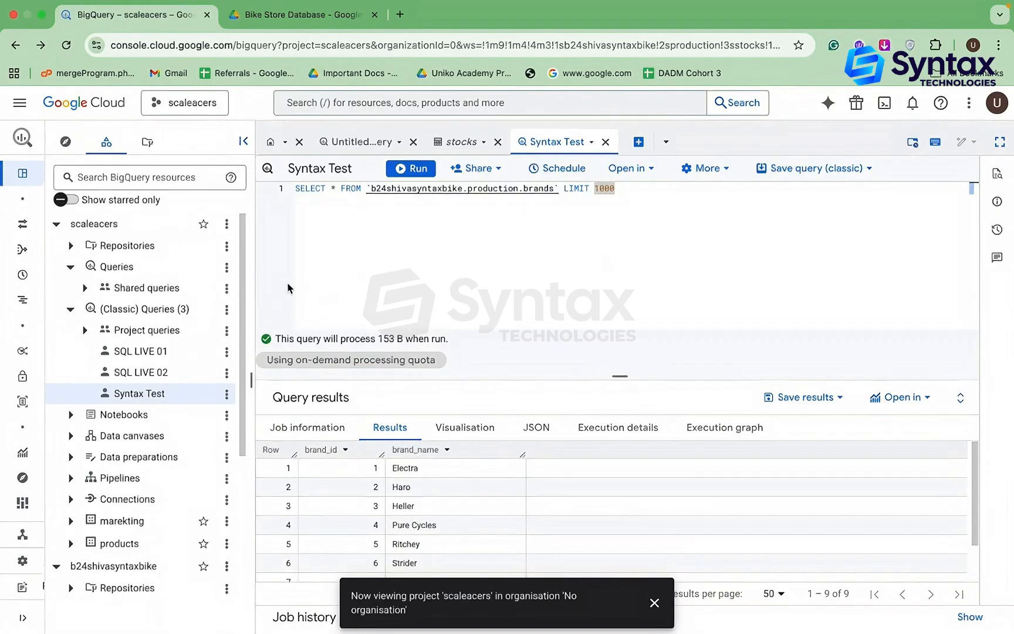
scroll(202, 296, "down", 5)
scroll(199, 299, "up", 4)
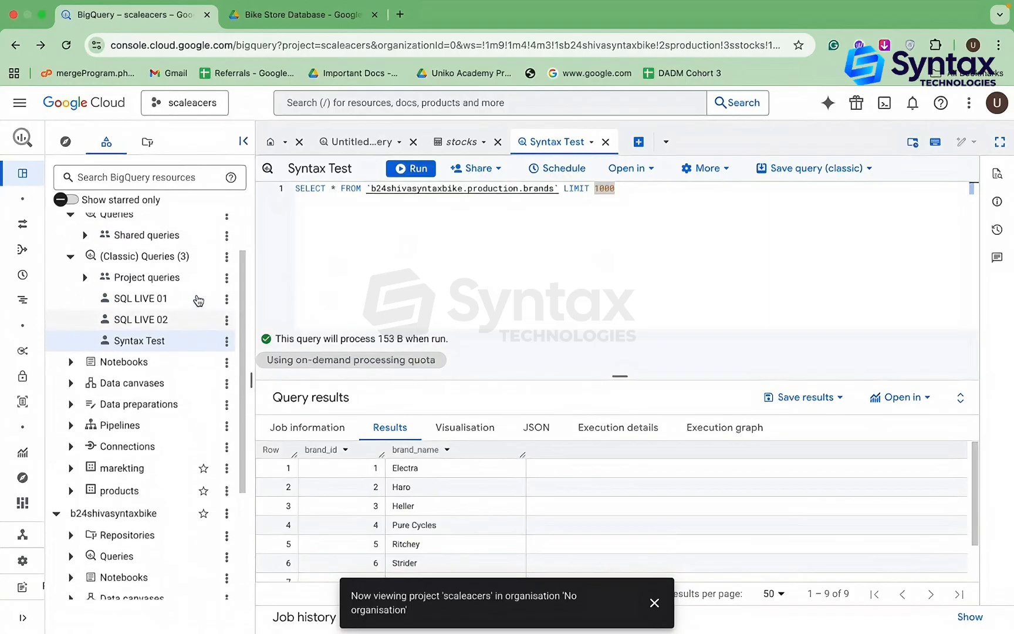
scroll(198, 301, "up", 2)
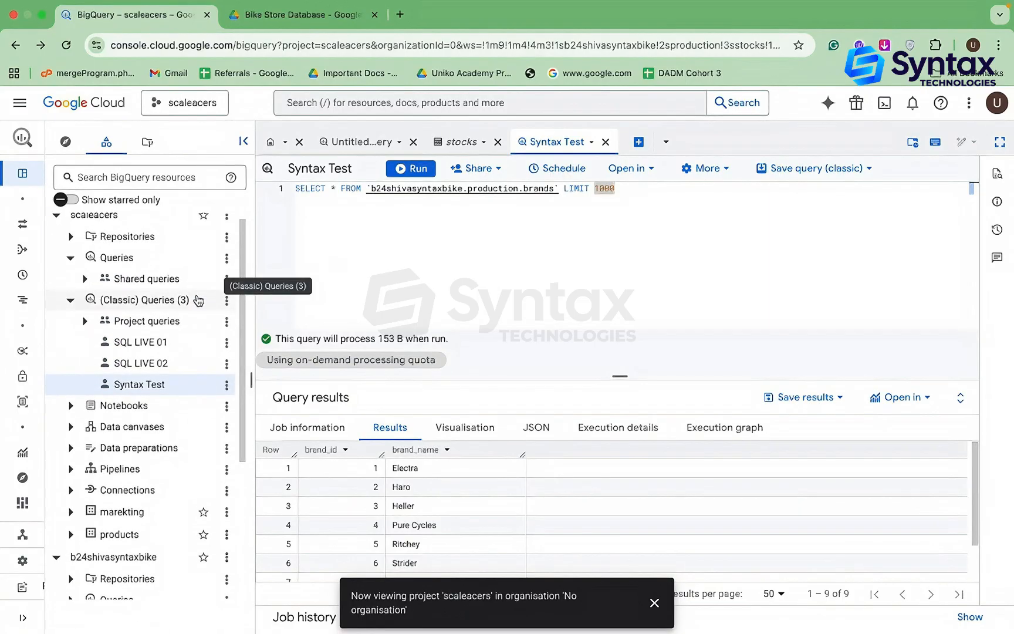